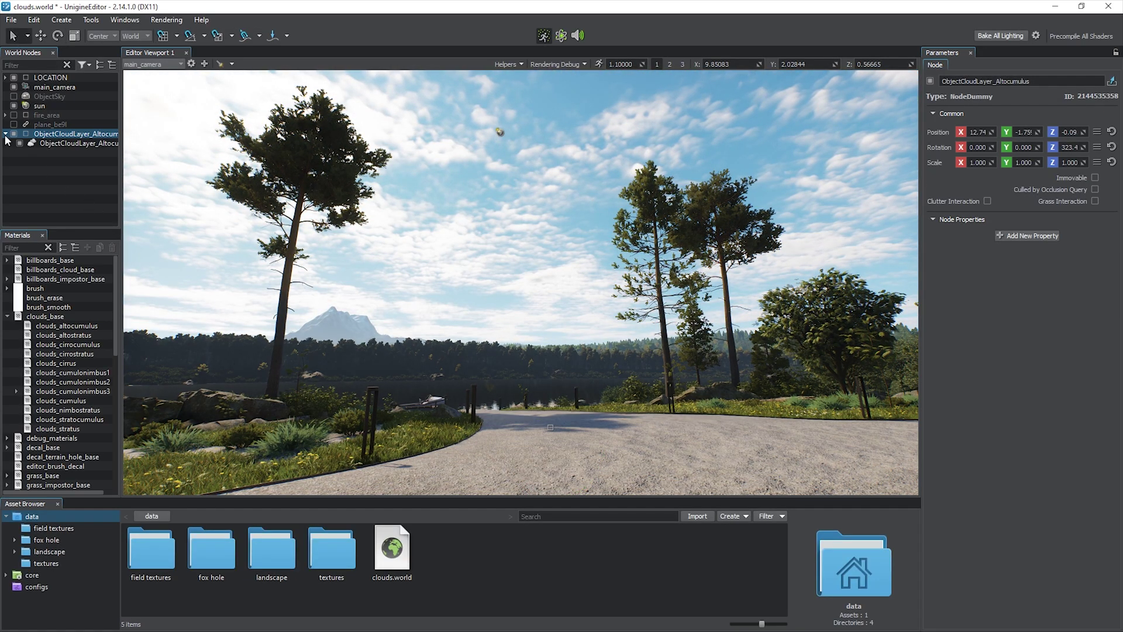
- Add a Cumulus cloud layer to the world alongside the existing Altocumulus layer
{"action": "left_click", "coordinate": [60, 144]}
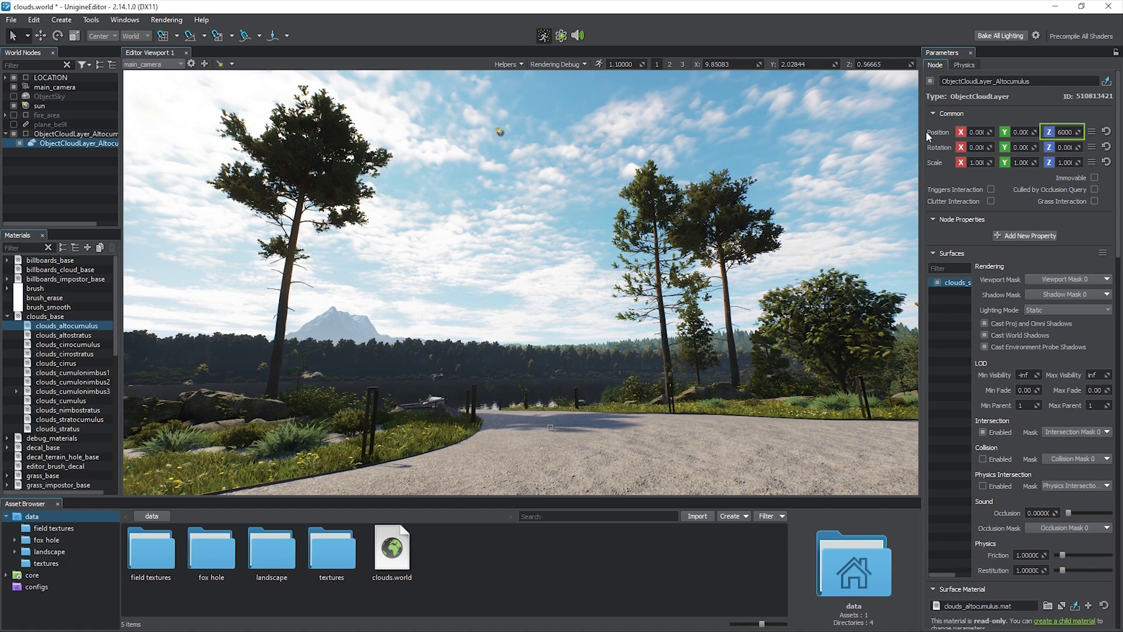
{"action": "right_click", "coordinate": [541, 183]}
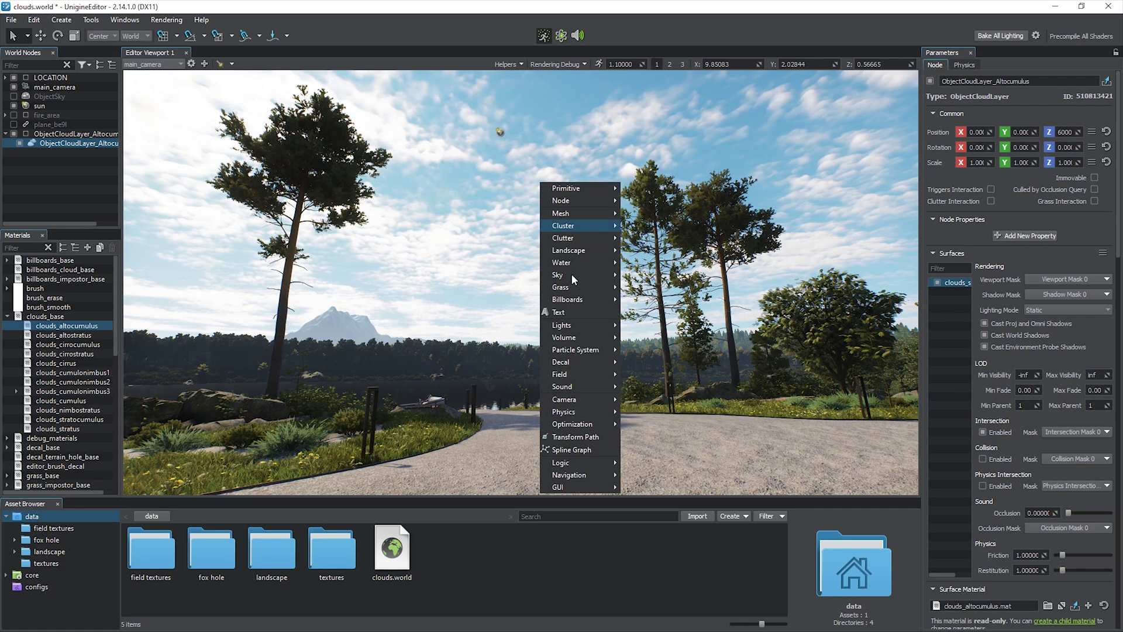
{"action": "mouse_move", "coordinate": [572, 274]}
{"action": "mouse_move", "coordinate": [644, 287]}
{"action": "left_click", "coordinate": [752, 393]}
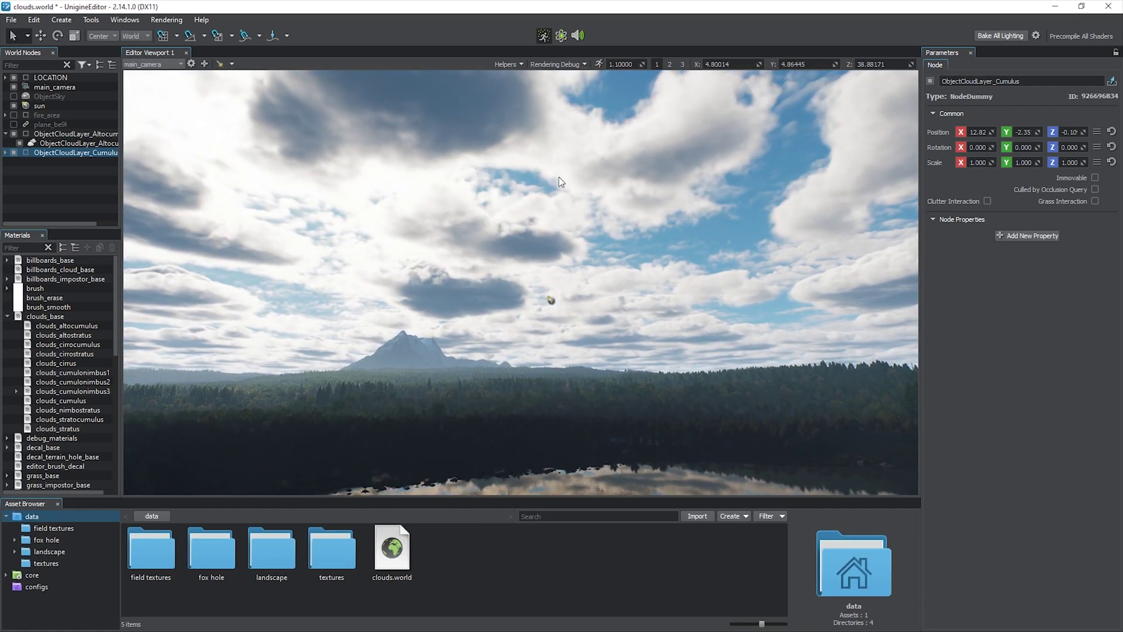
- Add a Cumulonimbus 2 cloud layer and reposition its parent node over the landscape near the mountain
{"action": "right_click", "coordinate": [559, 178]}
{"action": "mouse_move", "coordinate": [592, 274]}
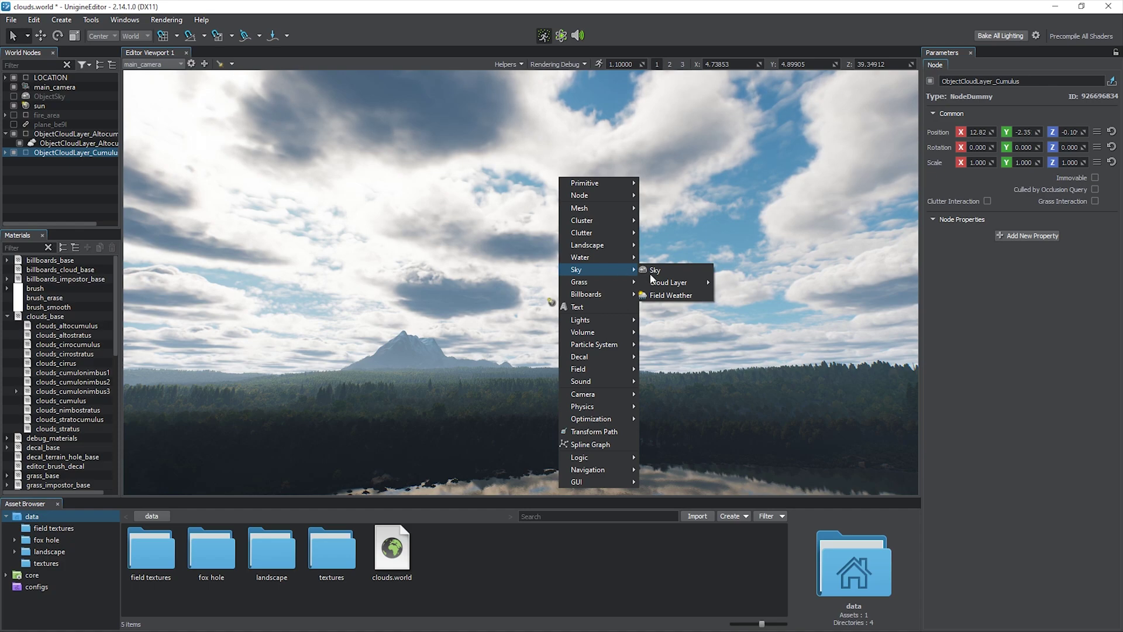
{"action": "mouse_move", "coordinate": [700, 286]}
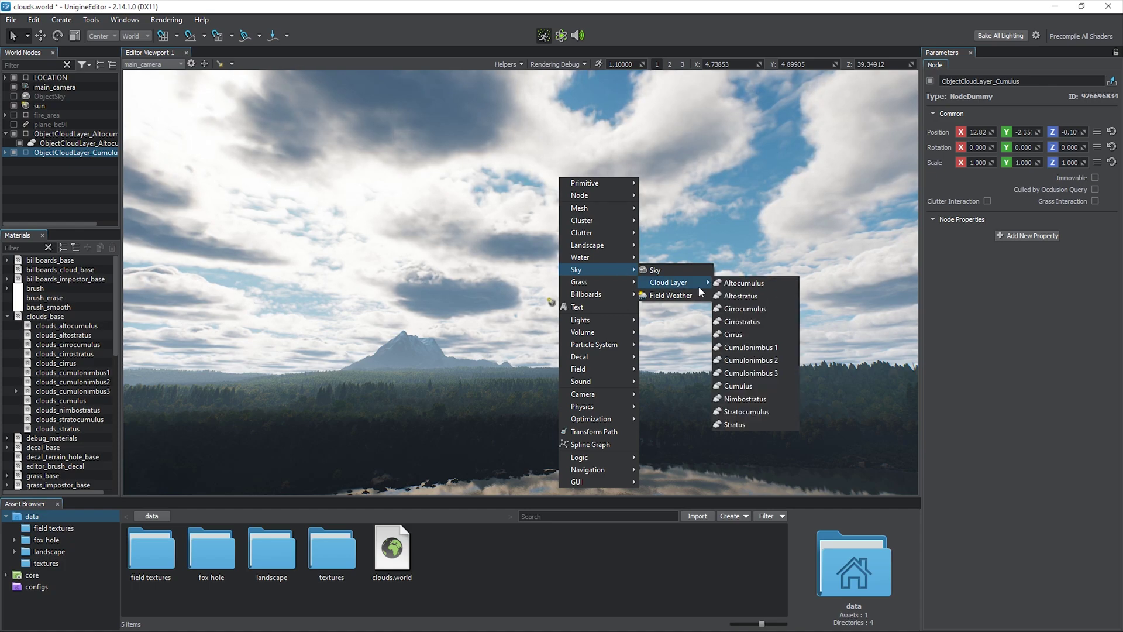
{"action": "left_click", "coordinate": [784, 359]}
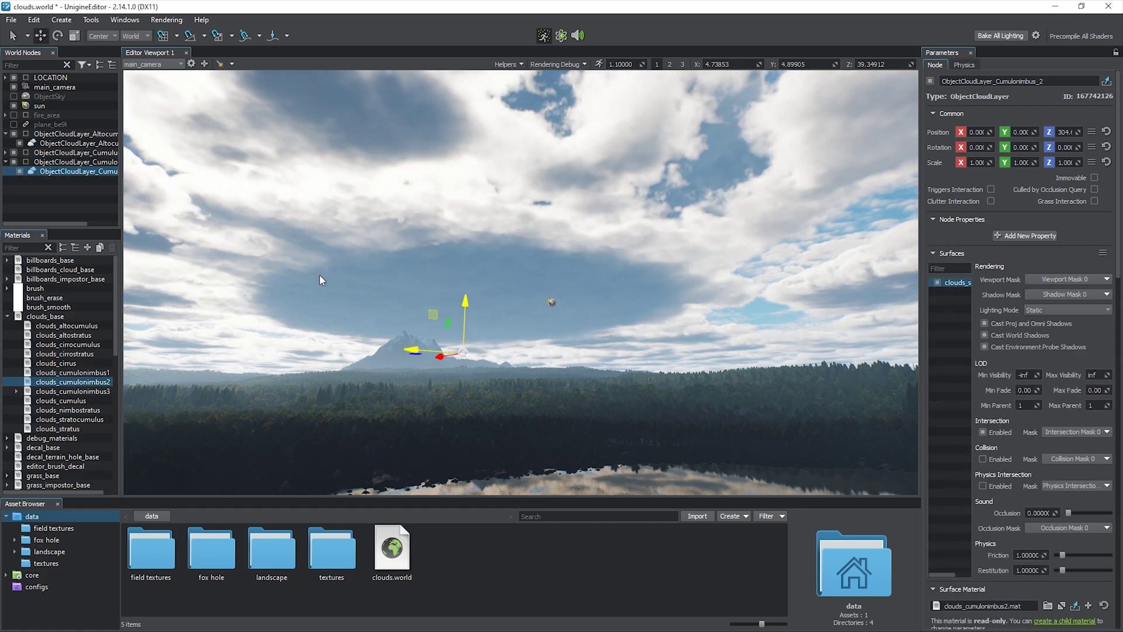
{"action": "left_click", "coordinate": [75, 162]}
{"action": "left_click_drag", "start_coordinate": [413, 371], "coordinate": [482, 382]}
- Set the main camera's far clipping plane to 400000 while viewing from above the clouds
{"action": "key", "text": "s"}
{"action": "right_click_drag", "start_coordinate": [504, 384], "coordinate": [202, 83]}
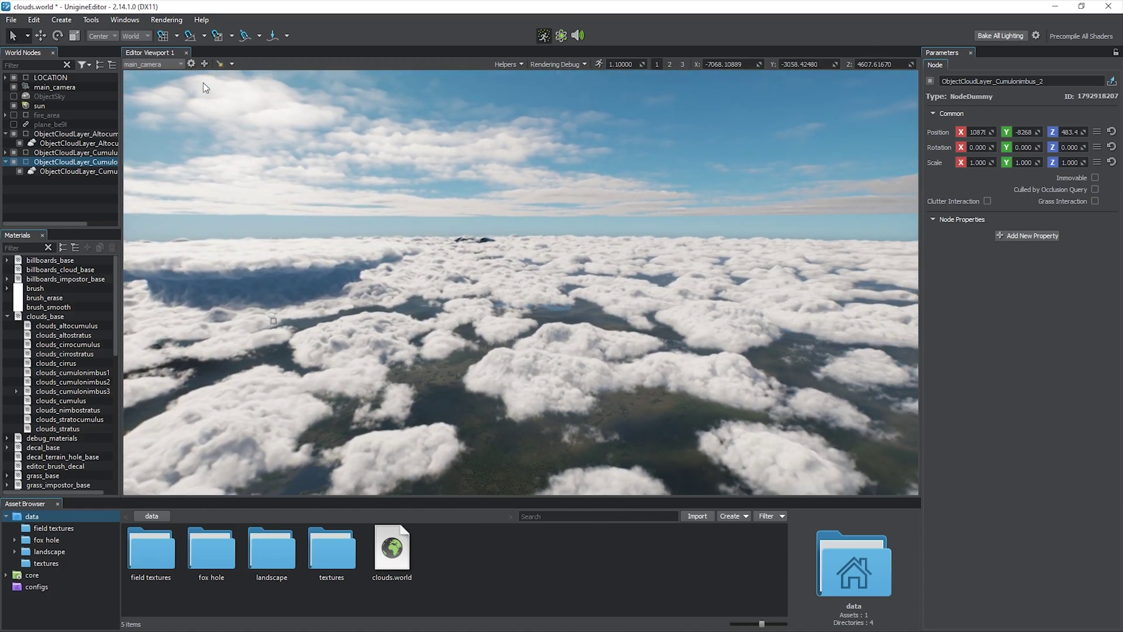
{"action": "left_click", "coordinate": [191, 65]}
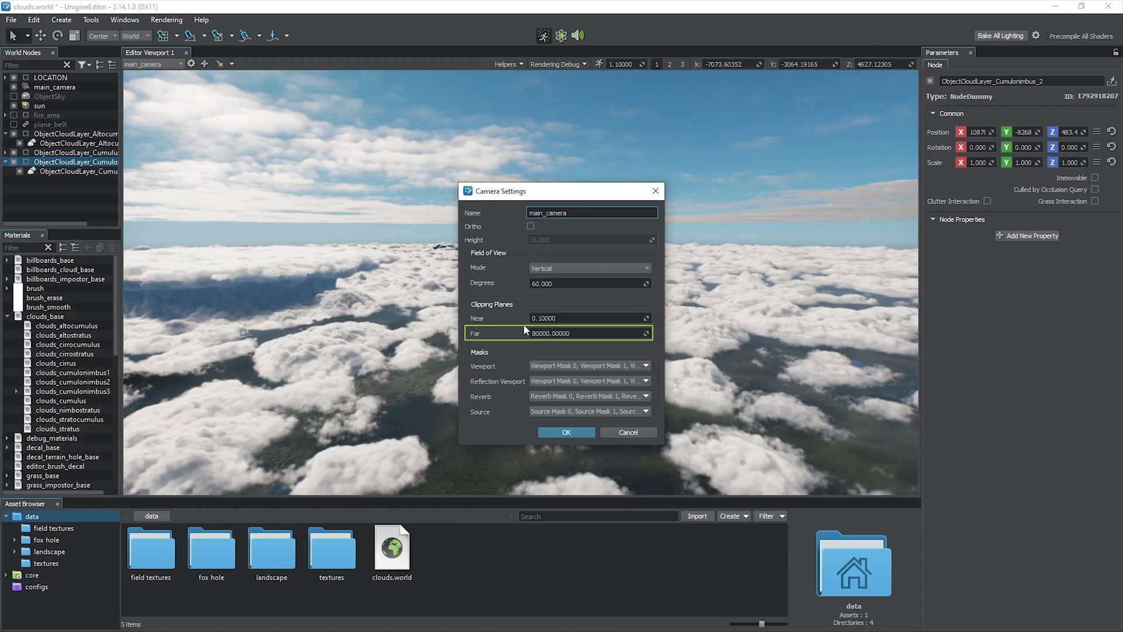
{"action": "type", "text": "40"}
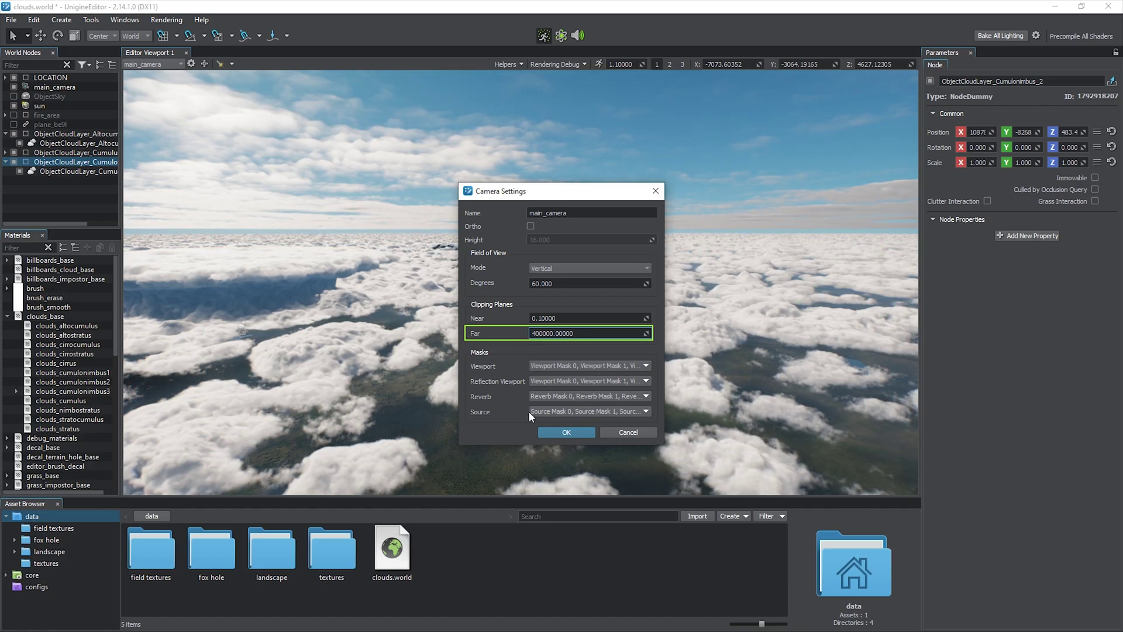
{"action": "left_click", "coordinate": [566, 433]}
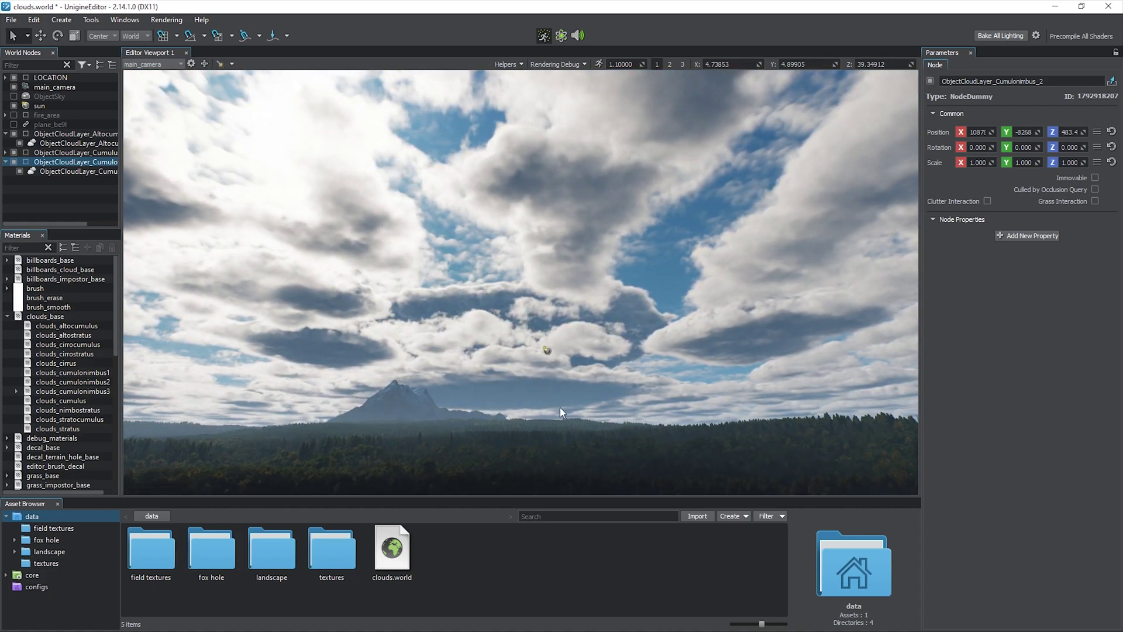
- Rotate the sun light to change how the clouds and forest are lit
{"action": "left_click", "coordinate": [546, 352]}
{"action": "left_click", "coordinate": [546, 351]}
{"action": "key", "text": "e"}
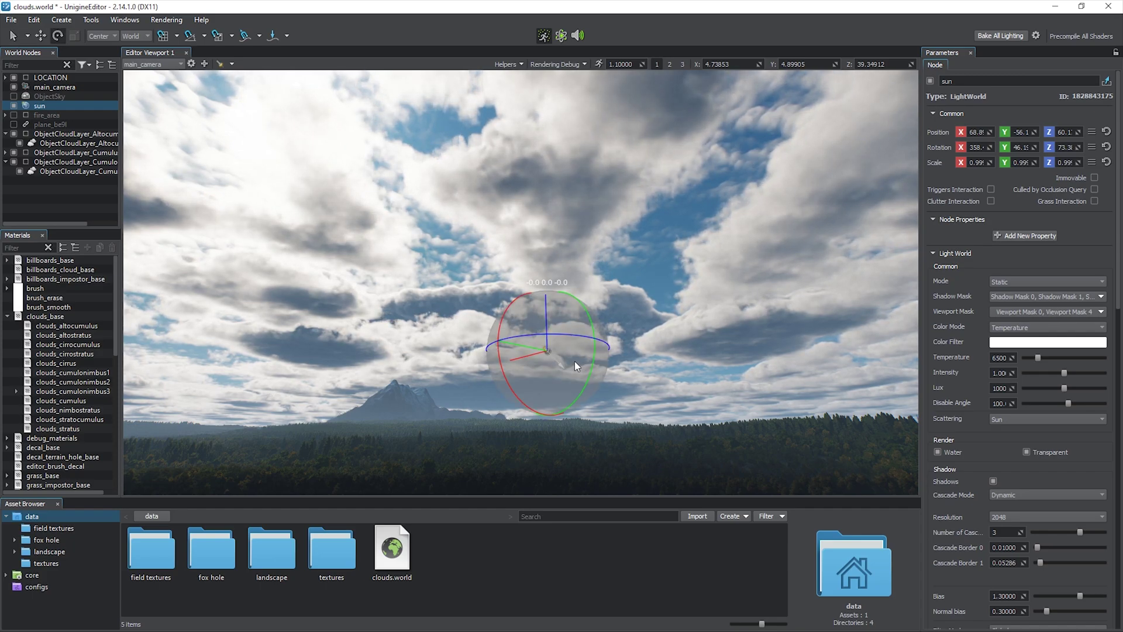
{"action": "left_click_drag", "start_coordinate": [574, 338], "coordinate": [495, 378]}
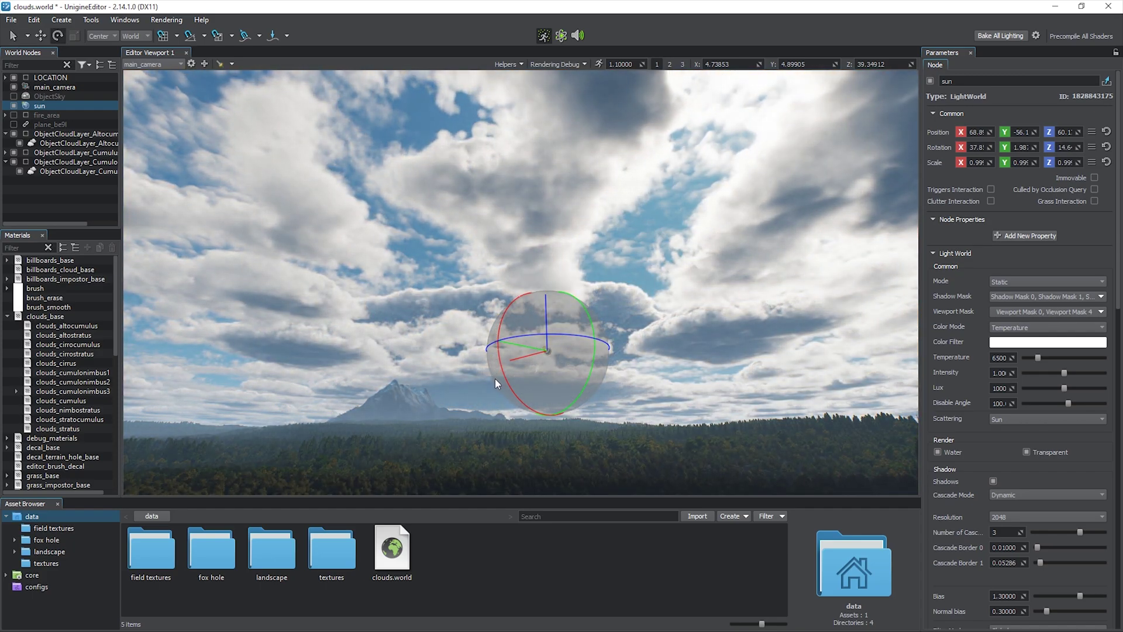
{"action": "left_click_drag", "start_coordinate": [559, 337], "coordinate": [480, 330]}
{"action": "key", "text": "q"}
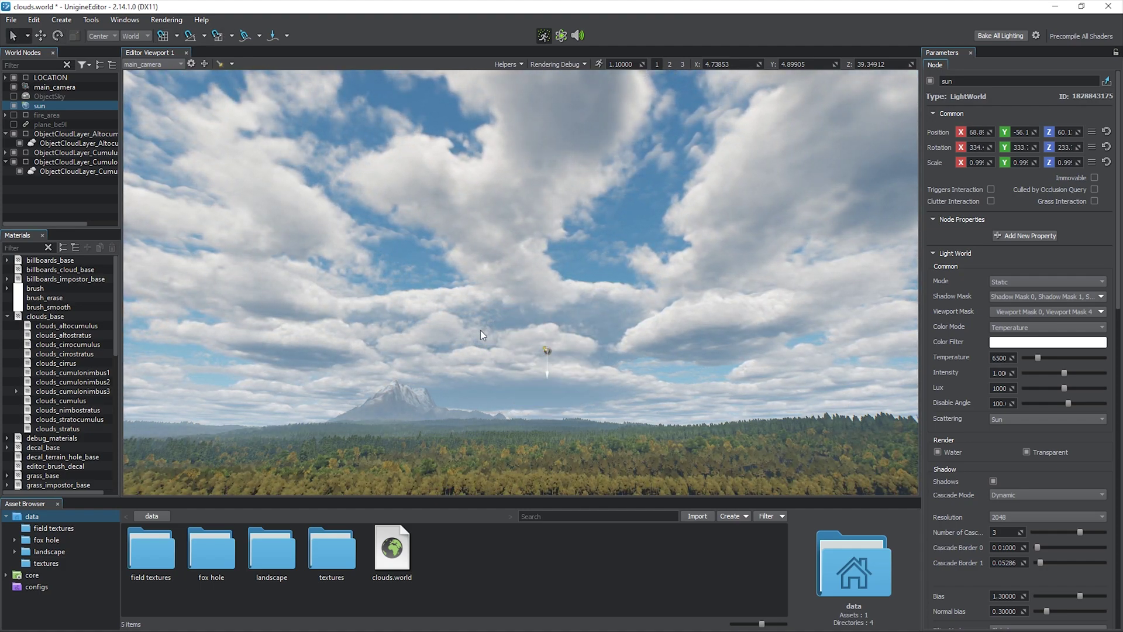
- Create an editable child of the clouds_cumulus material for the Cumulus cloud layer's surface
{"action": "left_click", "coordinate": [6, 153]}
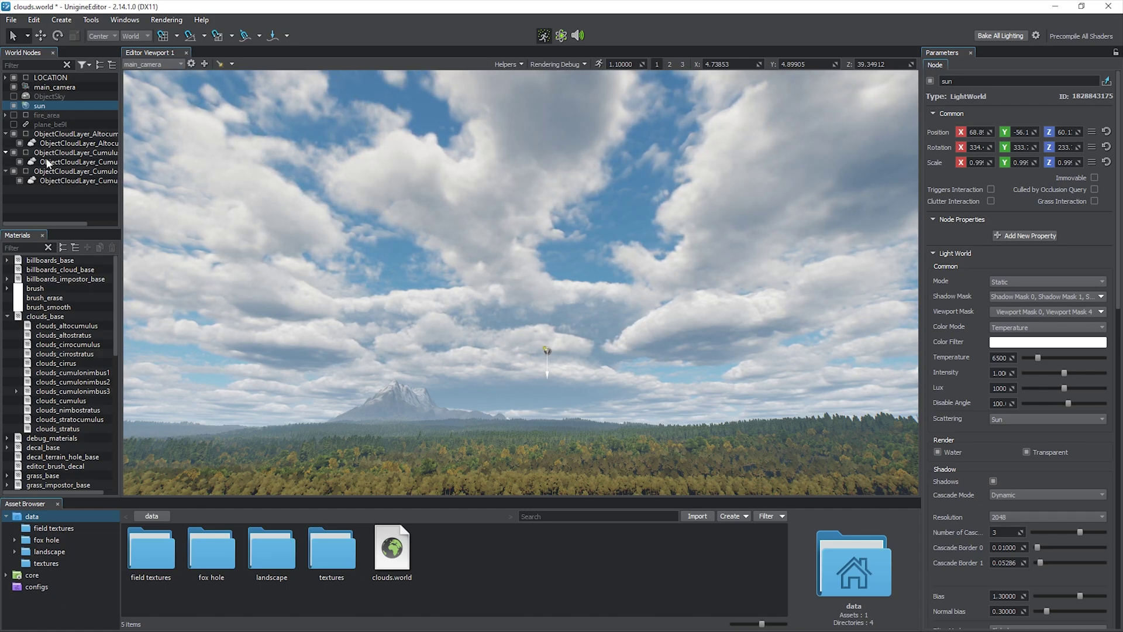
{"action": "left_click", "coordinate": [53, 164]}
{"action": "left_click_drag", "start_coordinate": [1118, 206], "coordinate": [1122, 339]}
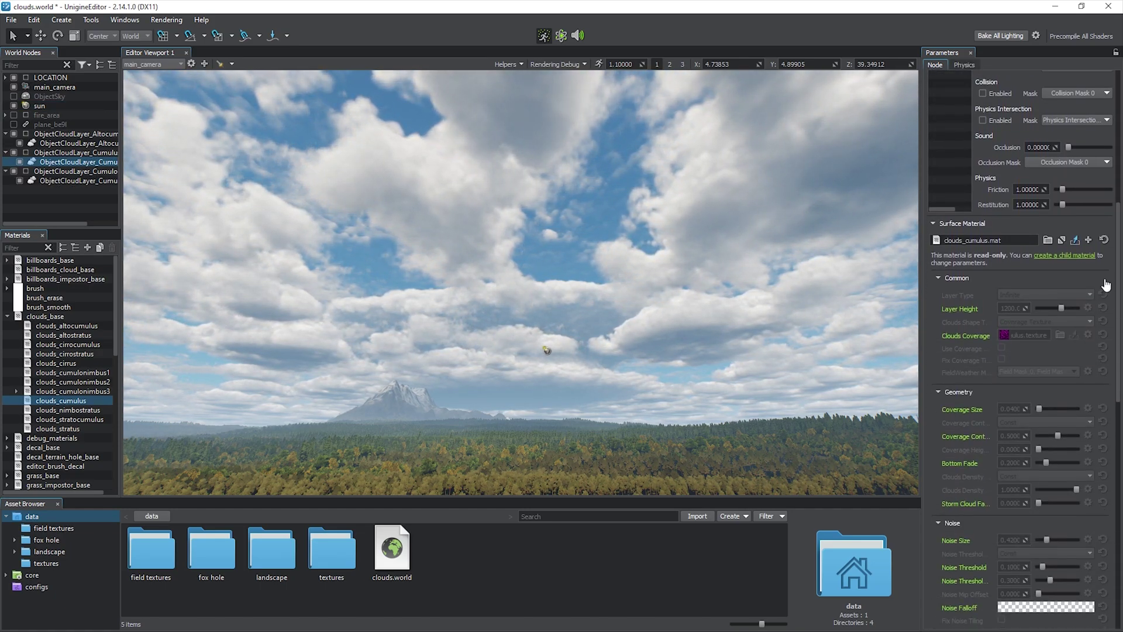
{"action": "left_click", "coordinate": [1085, 256]}
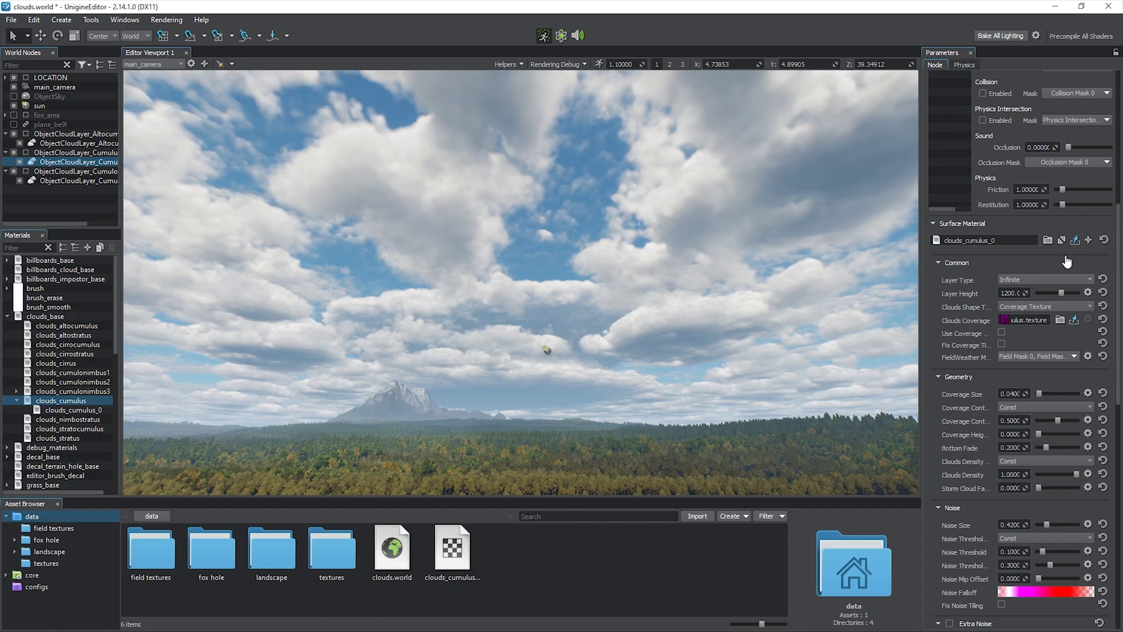
- Open the Clouds render settings and widen their area so the full parameter names are readable
{"action": "left_click", "coordinate": [139, 20]}
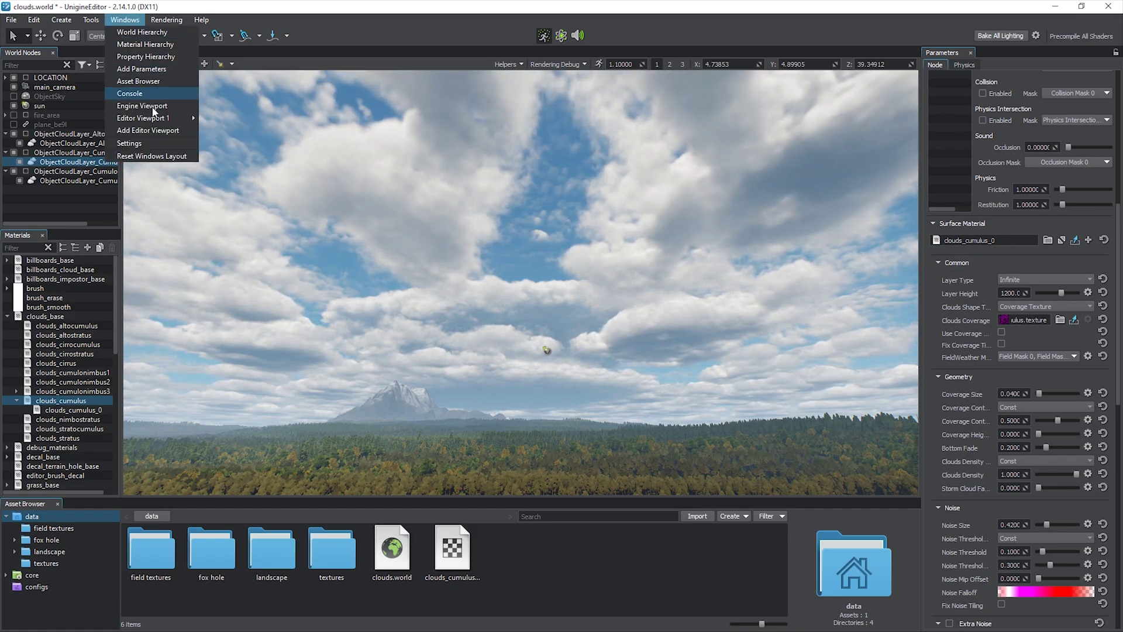
{"action": "left_click", "coordinate": [157, 143]}
{"action": "left_click", "coordinate": [960, 326]}
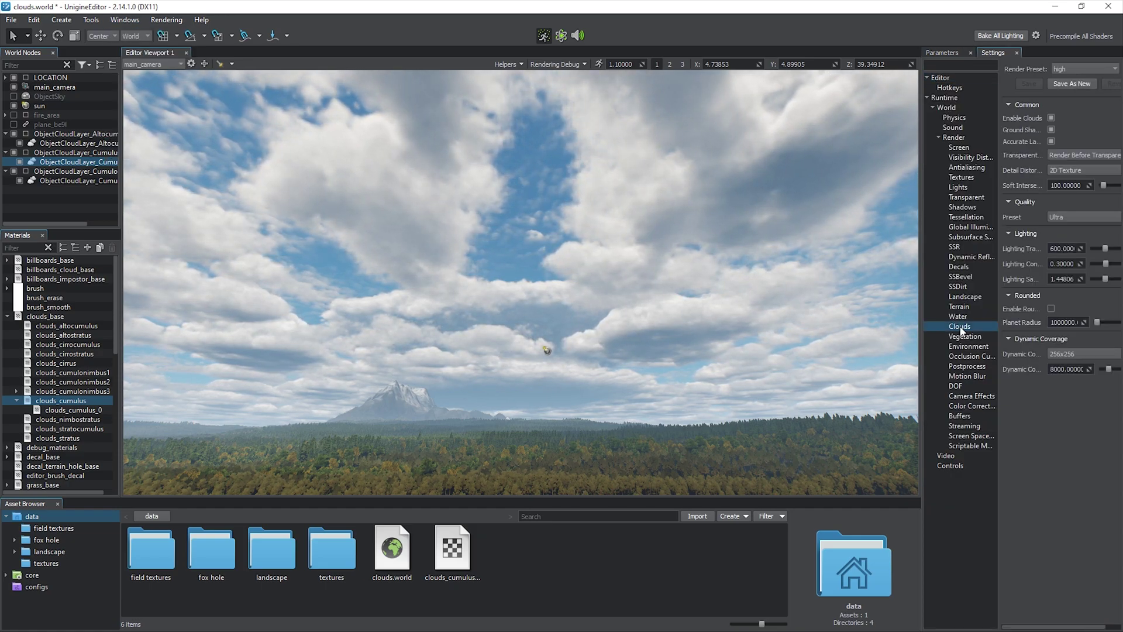
{"action": "left_click_drag", "start_coordinate": [922, 286], "coordinate": [802, 289]}
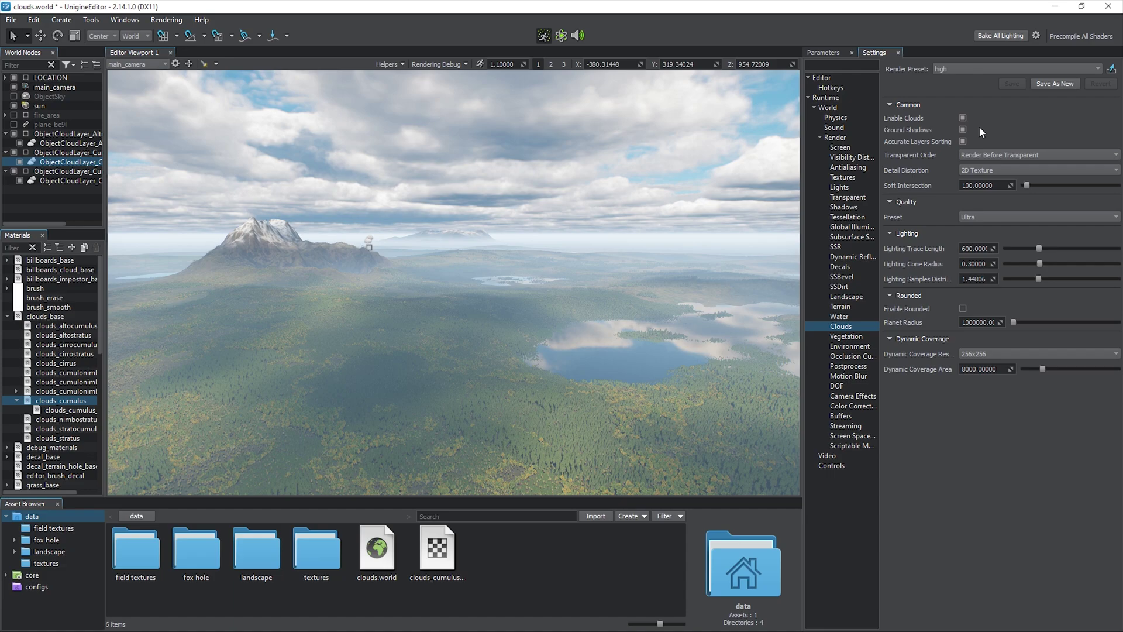
- Turn cloud Ground Shadows off and back on to compare their effect on the terrain
{"action": "left_click", "coordinate": [964, 129]}
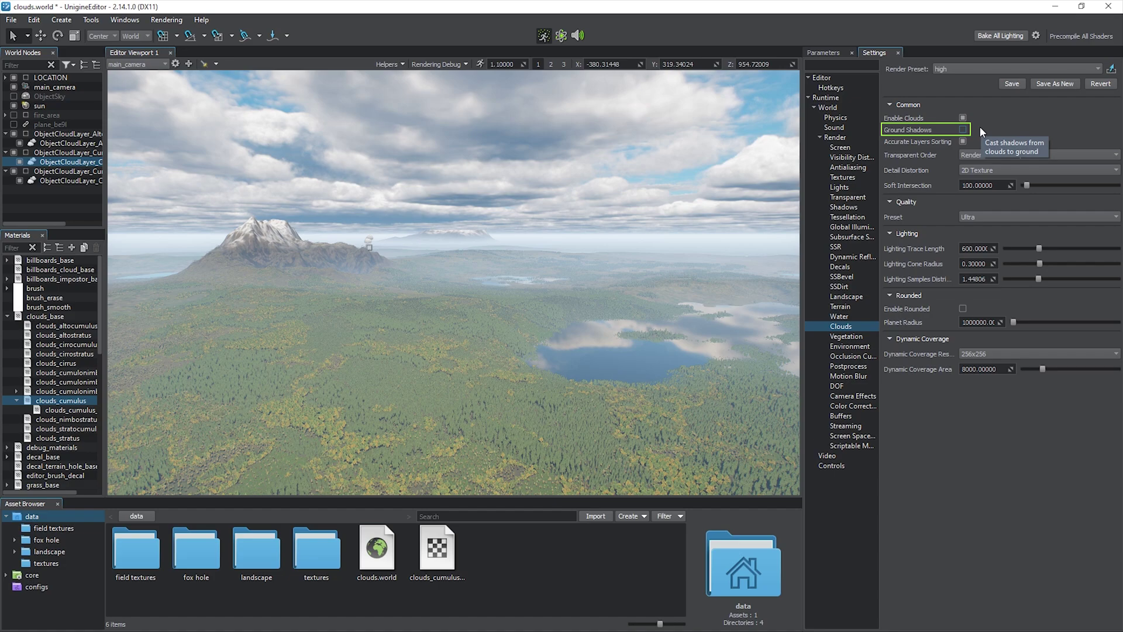
{"action": "left_click", "coordinate": [963, 129]}
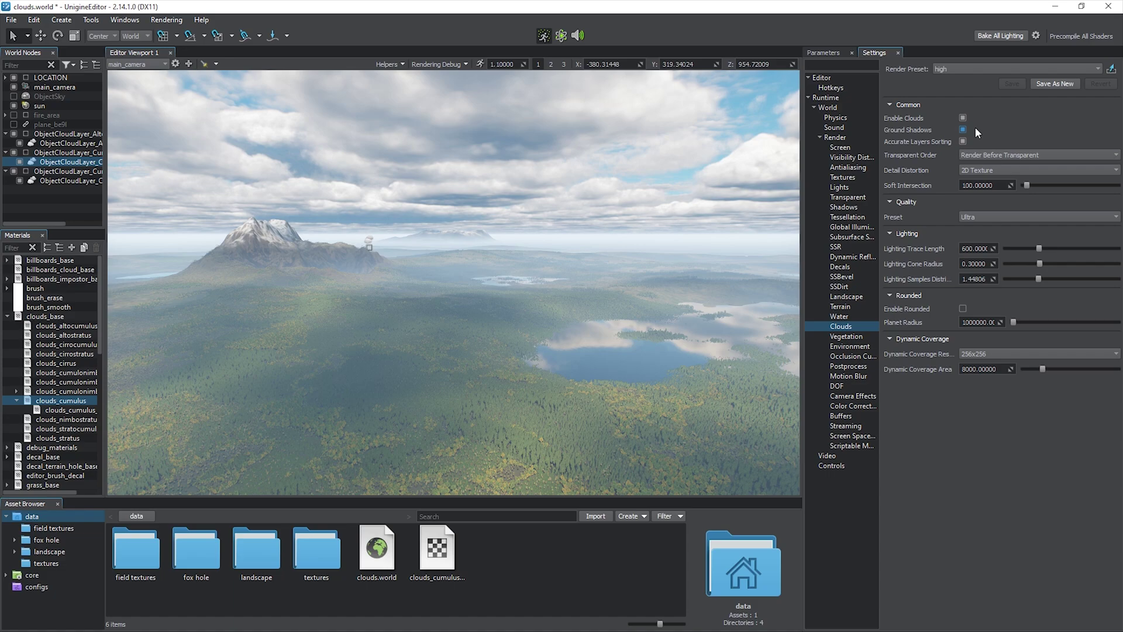
- Test moving the Cumulonimbus 2 layer with Accurate Layers Sorting turned off, and re-enable the option
{"action": "mouse_move", "coordinate": [975, 137]}
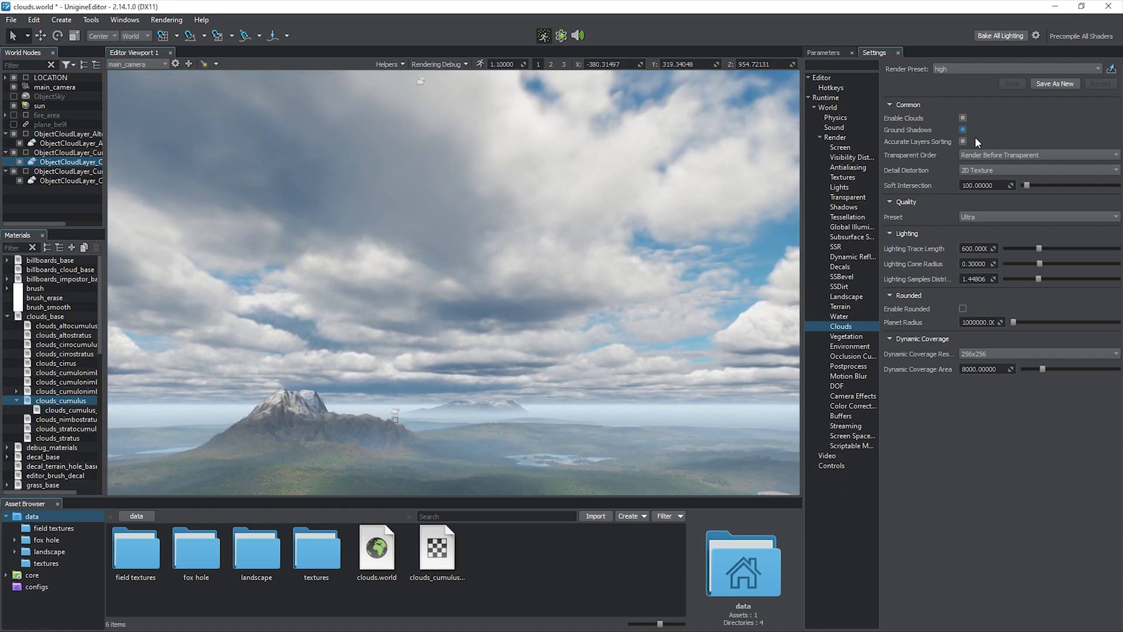
{"action": "left_click", "coordinate": [963, 140]}
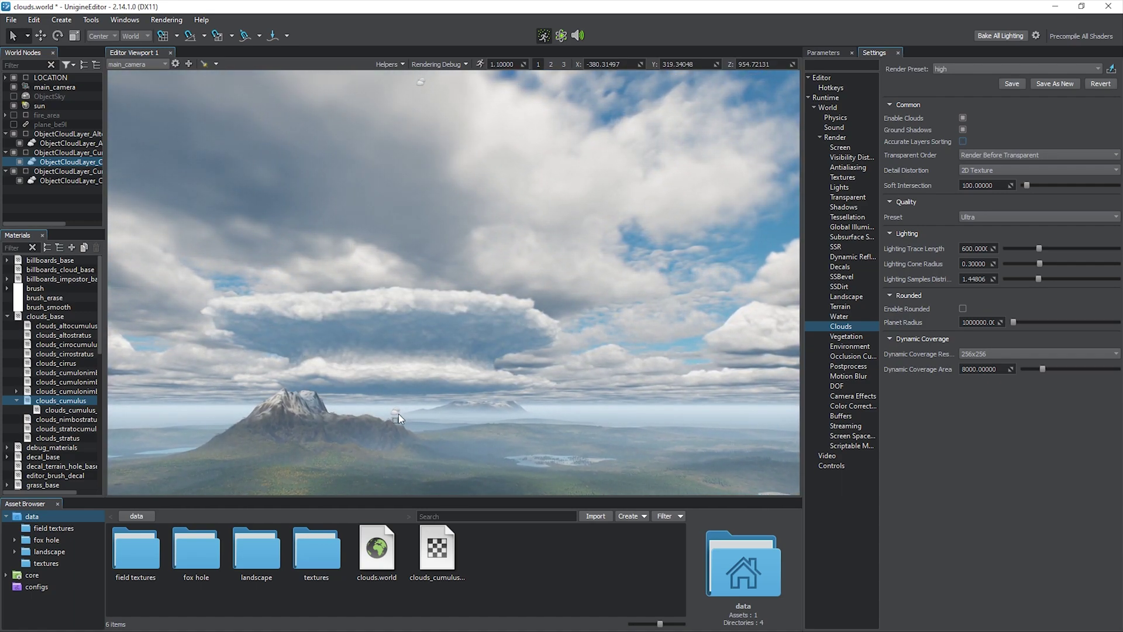
{"action": "left_click", "coordinate": [396, 415]}
{"action": "key", "text": "w"}
{"action": "mouse_move", "coordinate": [397, 411]}
{"action": "left_mouse_down"}
{"action": "mouse_move", "coordinate": [404, 327]}
{"action": "mouse_move", "coordinate": [402, 409]}
{"action": "mouse_move", "coordinate": [407, 394]}
{"action": "left_mouse_up"}
{"action": "key", "text": "q"}
{"action": "left_click", "coordinate": [963, 142]}
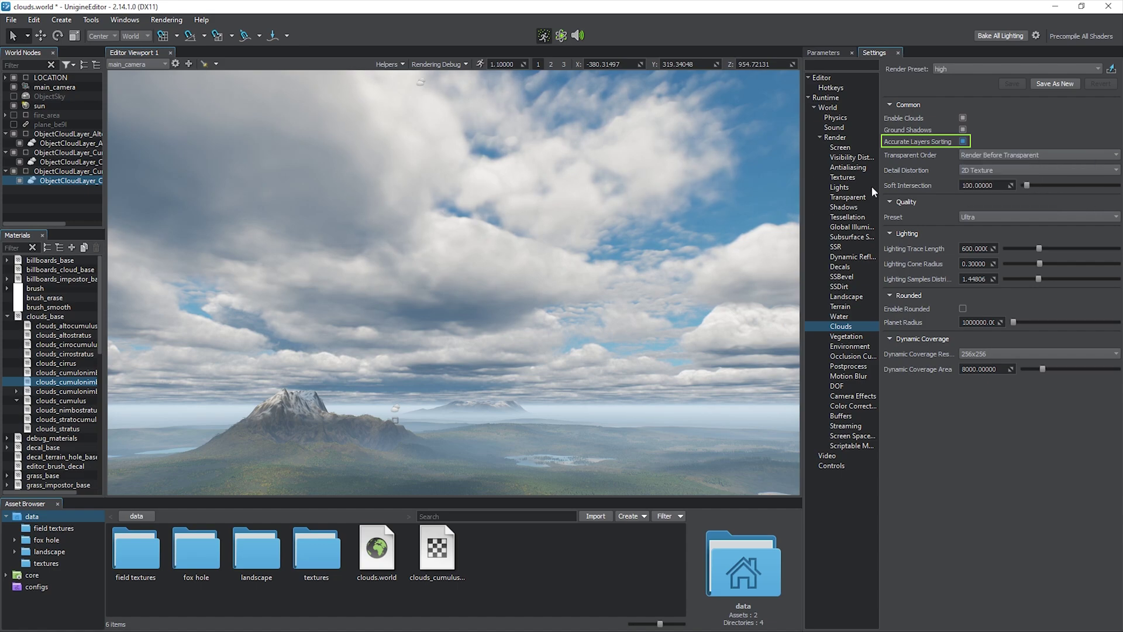
- Reposition the Cumulonimbus 2 cloud layer among the other clouds with Accurate Layers Sorting on
{"action": "mouse_move", "coordinate": [398, 389]}
{"action": "left_mouse_down"}
{"action": "mouse_move", "coordinate": [402, 419]}
{"action": "mouse_move", "coordinate": [417, 354]}
{"action": "mouse_move", "coordinate": [418, 374]}
{"action": "left_mouse_up"}
{"action": "key", "text": "d"}
{"action": "key", "text": "e"}
{"action": "right_click_drag", "start_coordinate": [418, 374], "coordinate": [423, 373]}
{"action": "mouse_move", "coordinate": [528, 282]}
{"action": "left_mouse_down"}
{"action": "mouse_move", "coordinate": [507, 326]}
{"action": "mouse_move", "coordinate": [518, 297]}
{"action": "left_mouse_up"}
{"action": "key", "text": "q"}
- Enable the fire_area node to add the burning forest and smoke to the scene
{"action": "right_click_drag", "start_coordinate": [518, 297], "coordinate": [109, 151]}
{"action": "scroll", "coordinate": [518, 297], "scroll_direction": "up", "scroll_amount": 10}
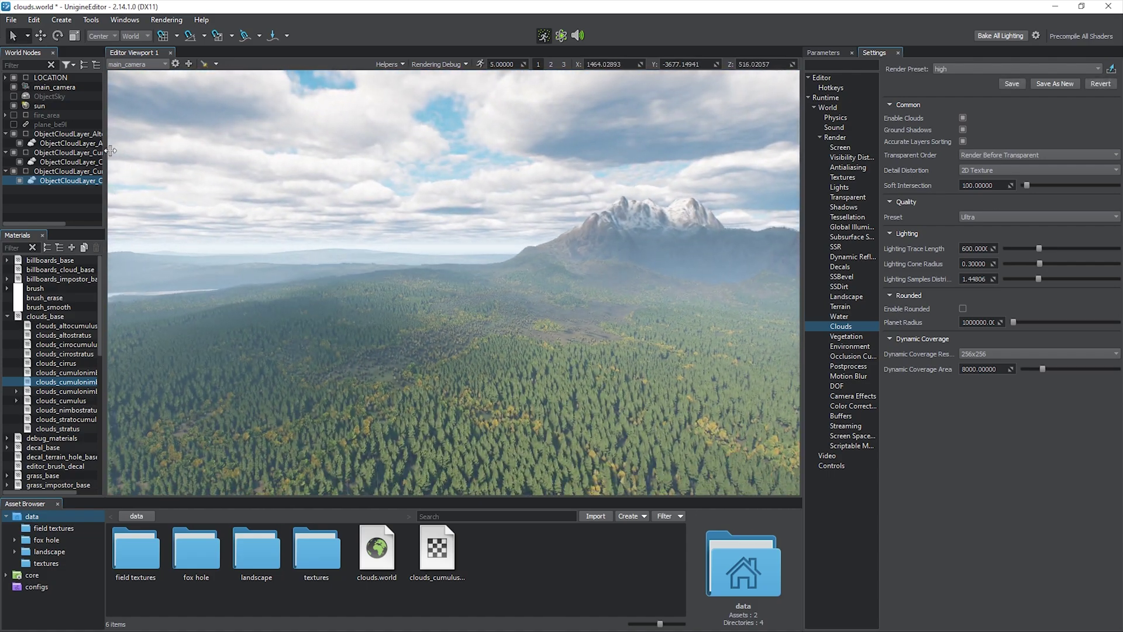
{"action": "left_click", "coordinate": [14, 115]}
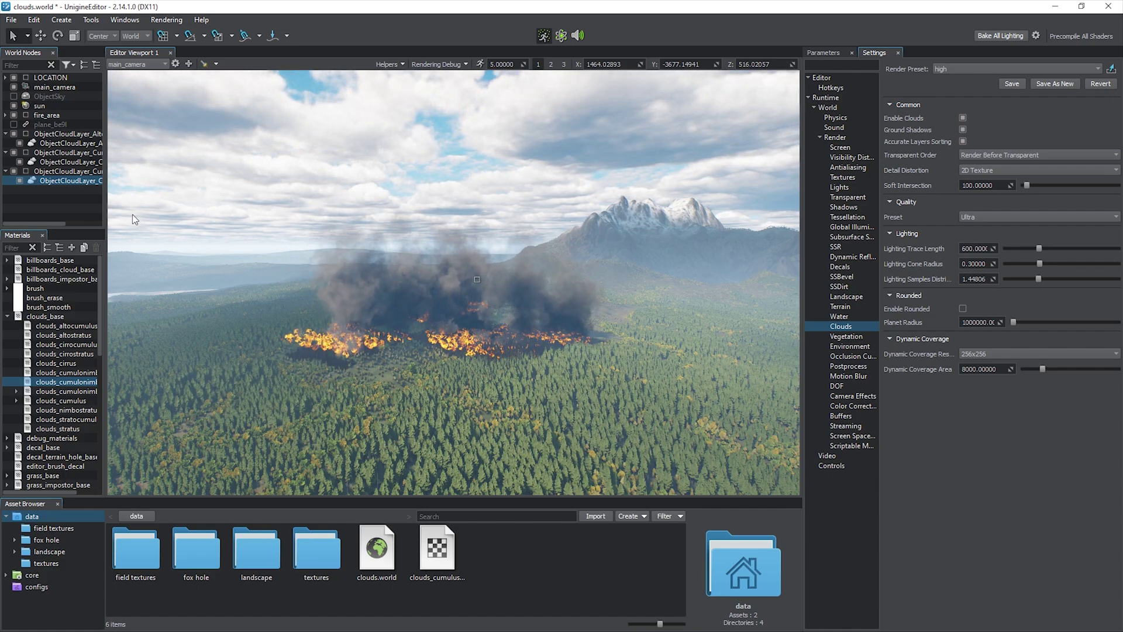
- Set the clouds' Transparent Order to Render After Transparent while viewing the fire from above the clouds
{"action": "mouse_move", "coordinate": [132, 214]}
{"action": "right_mouse_down"}
{"action": "mouse_move", "coordinate": [435, 212]}
{"action": "mouse_move", "coordinate": [584, 183]}
{"action": "right_mouse_up"}
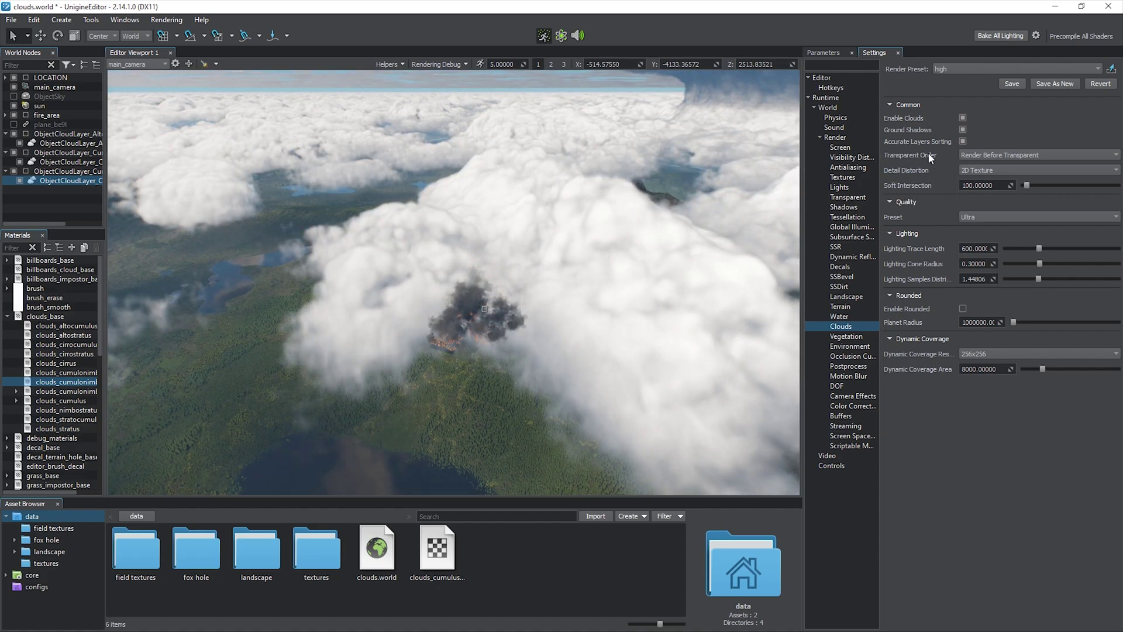
{"action": "left_click", "coordinate": [1038, 156]}
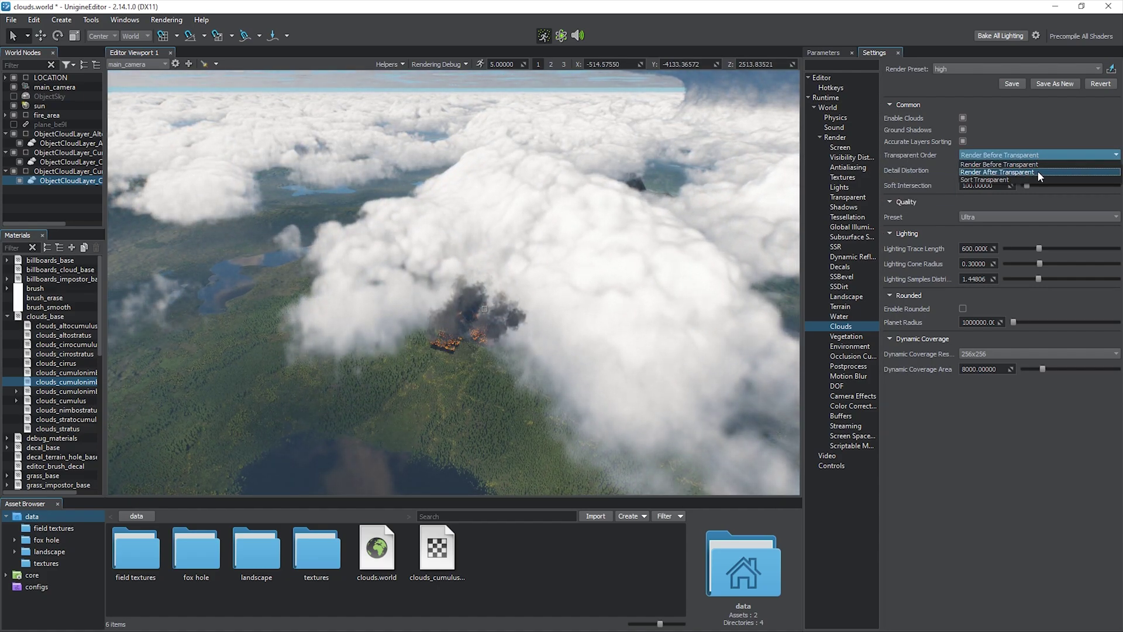
{"action": "left_click", "coordinate": [1038, 171]}
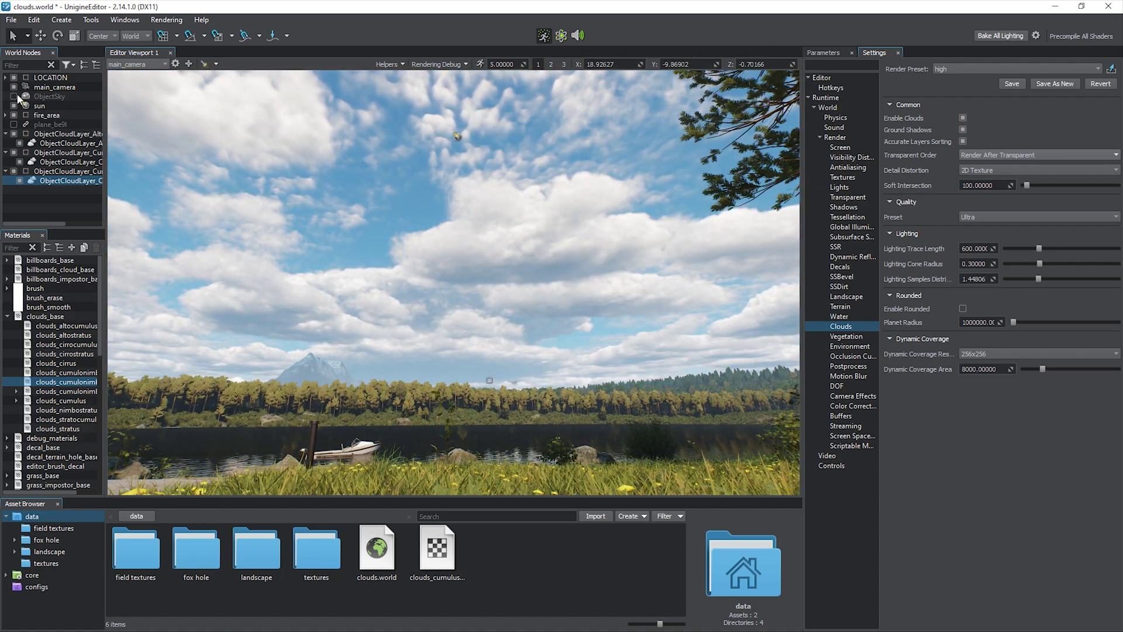
- Temporarily enable ObjectSky to compare the Render Before Transparent and Render After Transparent orders
{"action": "left_click", "coordinate": [14, 96]}
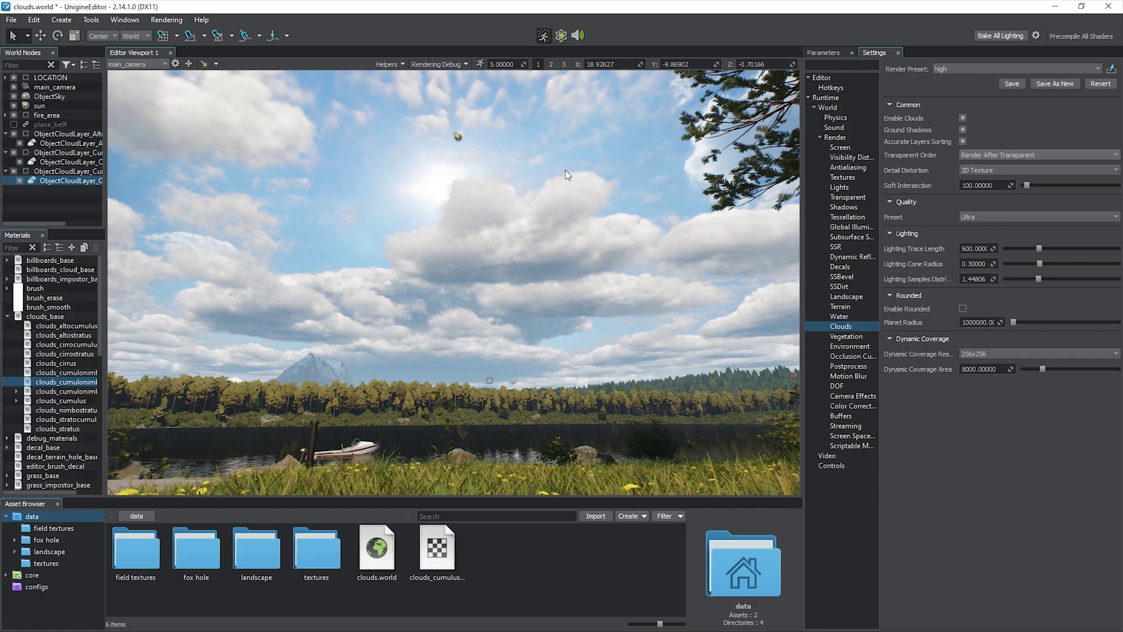
{"action": "left_click", "coordinate": [1038, 155]}
{"action": "left_click", "coordinate": [1041, 163]}
{"action": "left_click", "coordinate": [1042, 157]}
{"action": "left_click", "coordinate": [1033, 172]}
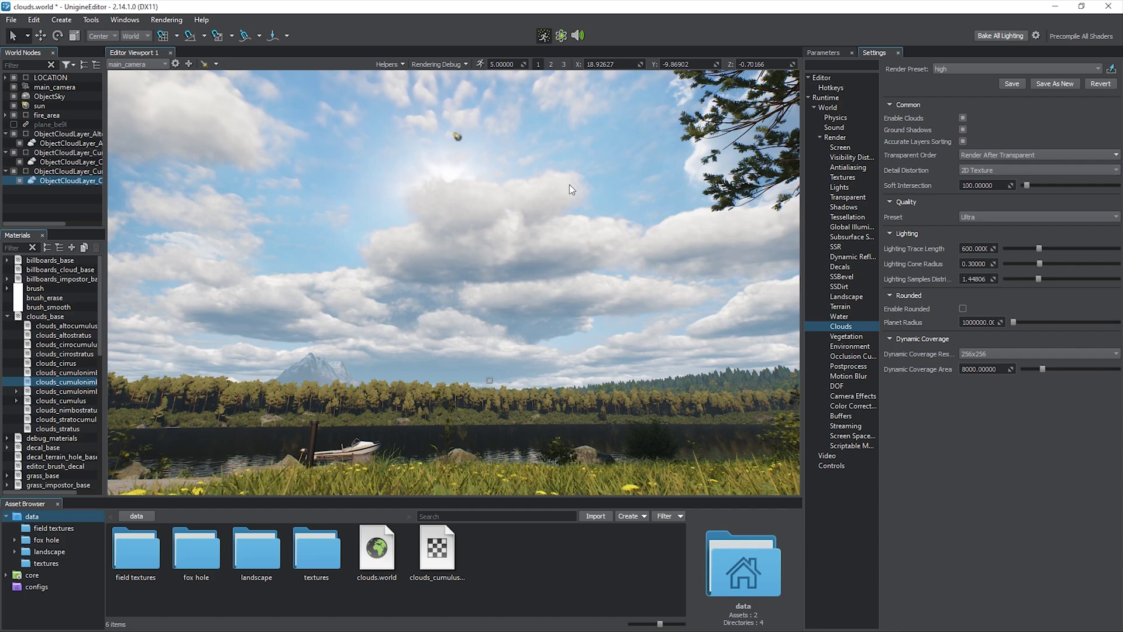
{"action": "left_click", "coordinate": [14, 98]}
- Set the clouds' Transparent Order to Render Before Transparent while viewing the fire's smoke from near the ground
{"action": "key", "text": "f"}
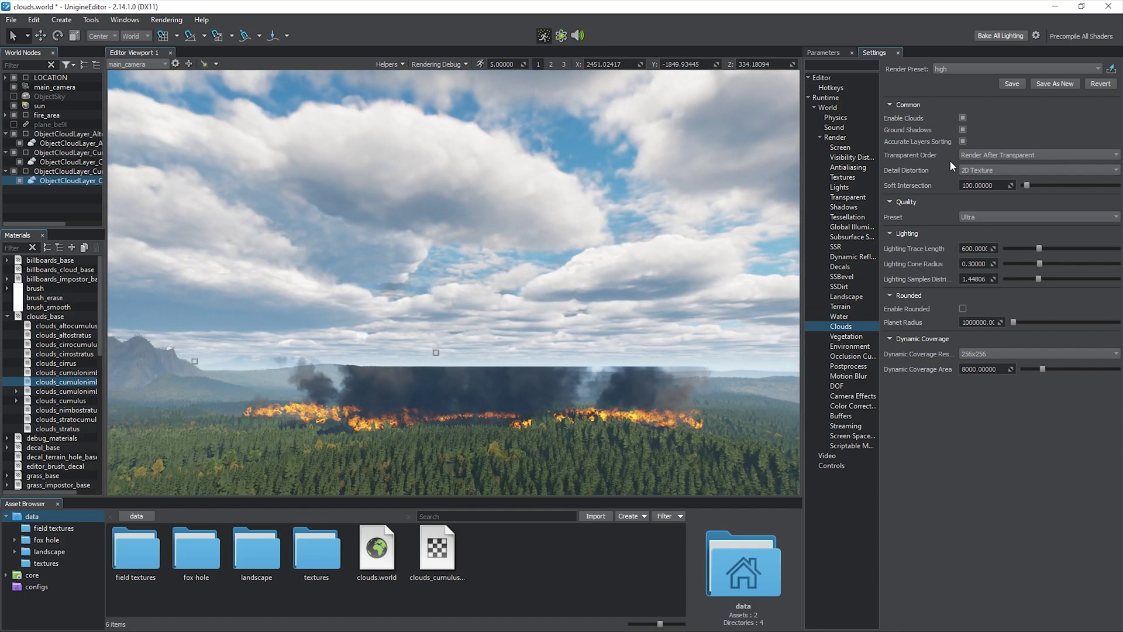
{"action": "left_click", "coordinate": [1039, 155]}
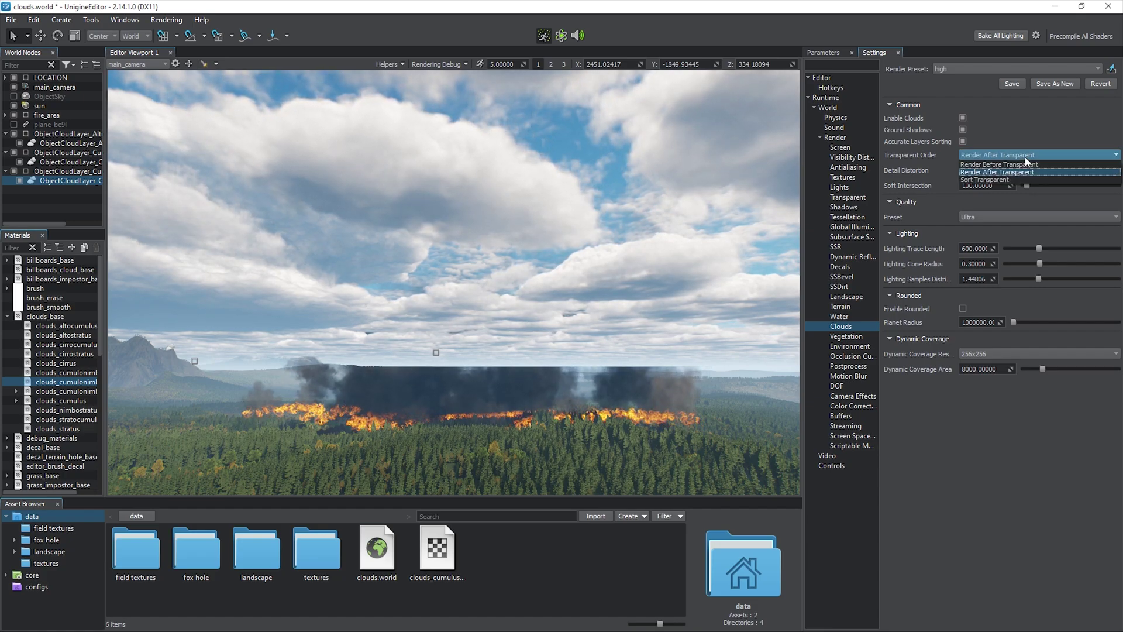
{"action": "left_click", "coordinate": [1040, 164]}
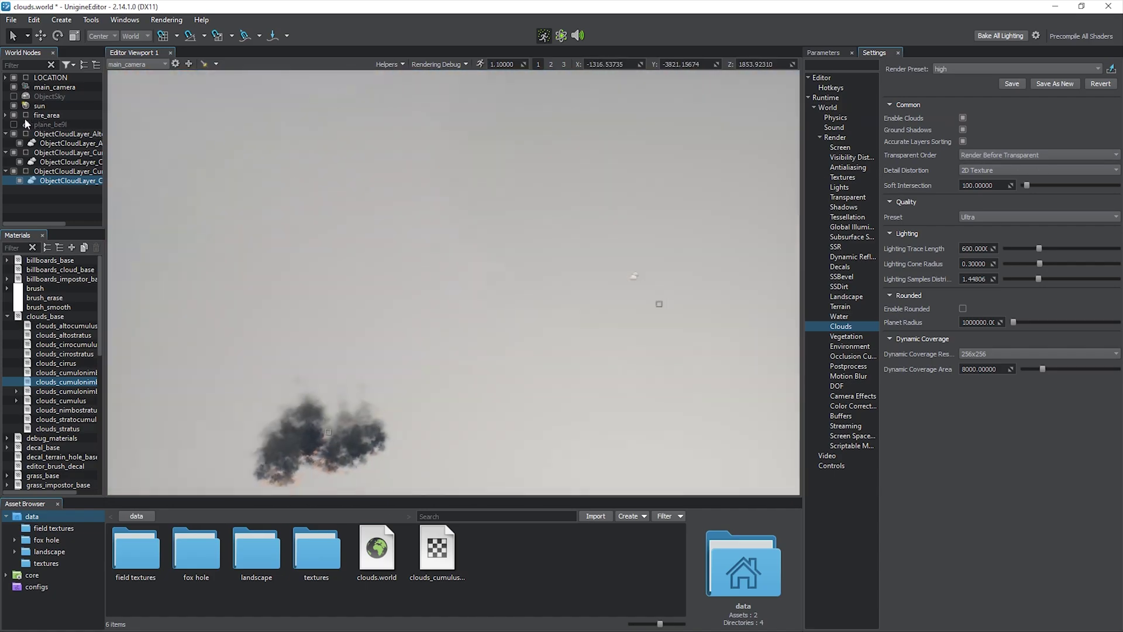
- Enable the airplane node to show the aircraft above the clouds
{"action": "left_click", "coordinate": [13, 125]}
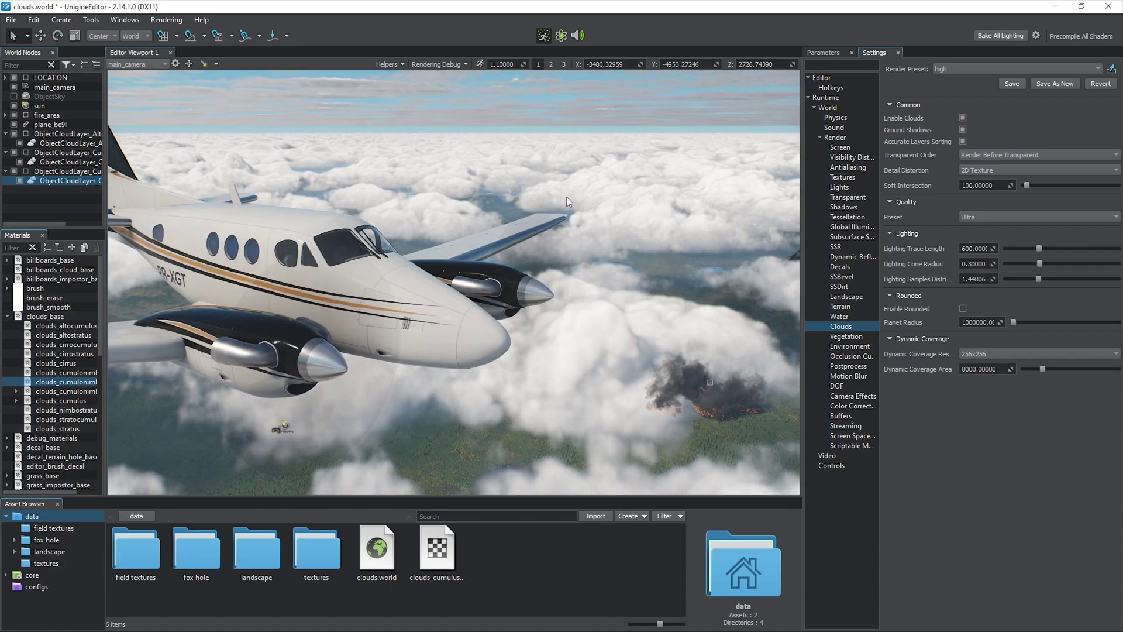
- Compare the clouds' Render After Transparent and Render Before Transparent orders, and set Transparent Order to Sort Transparent
{"action": "left_click", "coordinate": [1033, 155]}
{"action": "left_click", "coordinate": [1035, 170]}
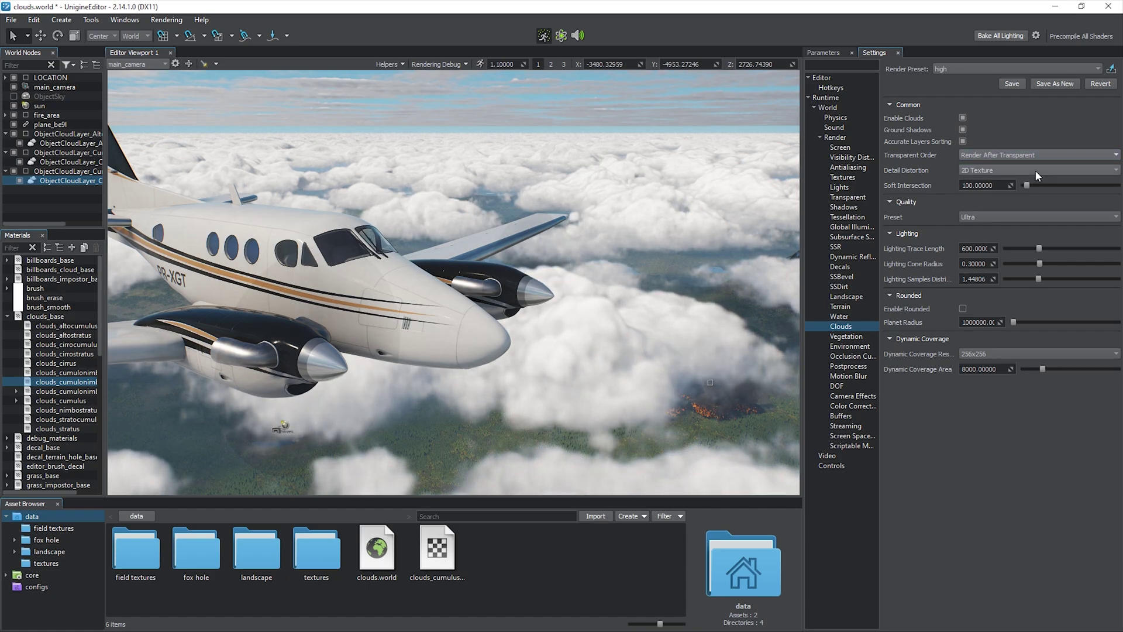
{"action": "left_click", "coordinate": [1037, 156]}
{"action": "left_click", "coordinate": [1041, 163]}
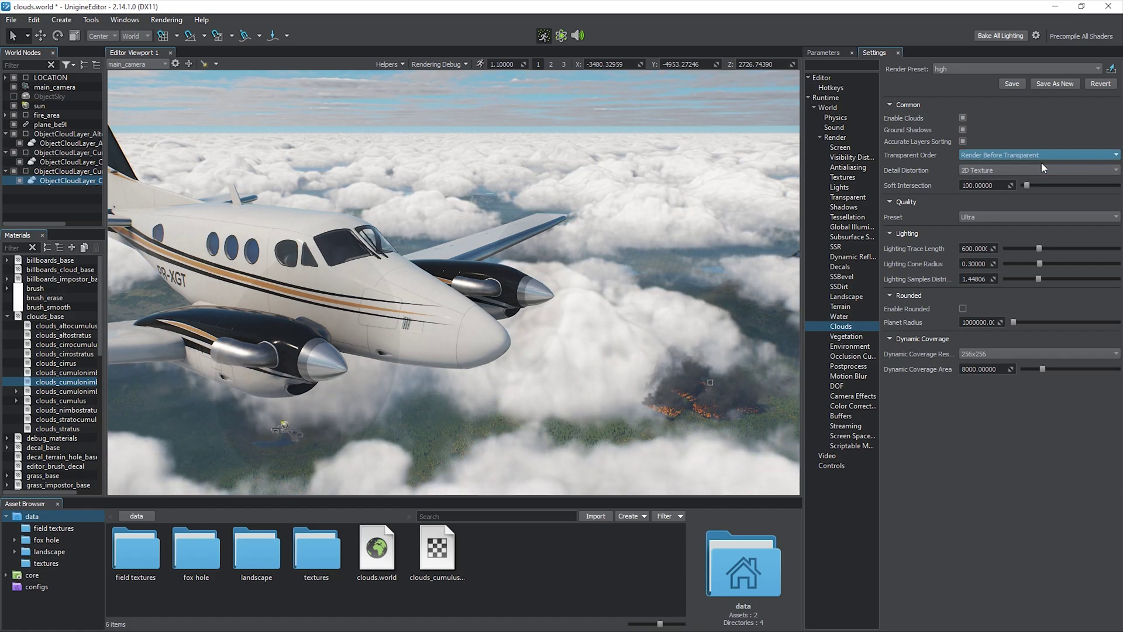
{"action": "left_click", "coordinate": [1041, 155]}
{"action": "left_click", "coordinate": [1034, 179]}
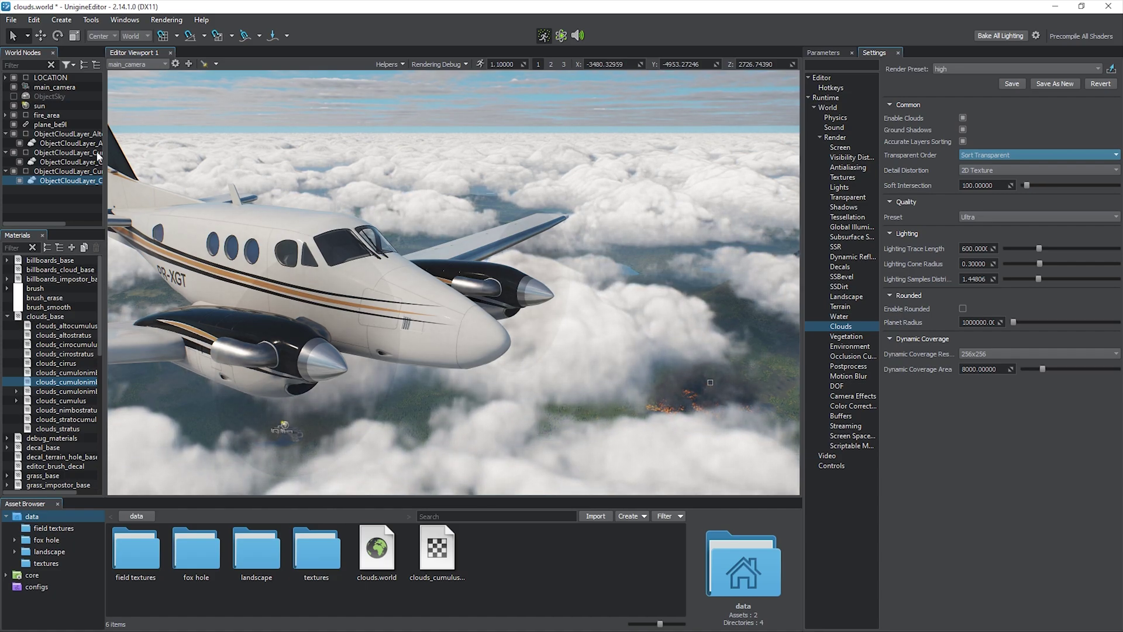
- Move the middle ObjectCloudLayer group in the node list to a new position using the translate manipulator
{"action": "left_click", "coordinate": [290, 404]}
{"action": "key", "text": "w"}
{"action": "left_click_drag", "start_coordinate": [309, 449], "coordinate": [334, 455]}
{"action": "key", "text": "q"}
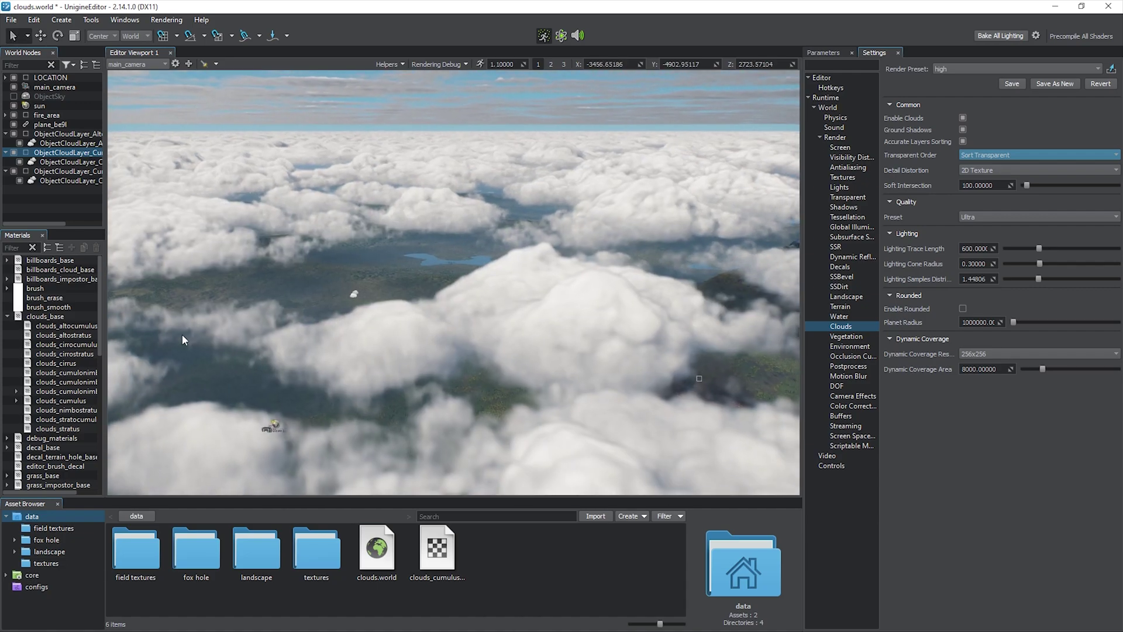
- Disable the fire_area and airplane nodes in the world
{"action": "left_click", "coordinate": [14, 115]}
{"action": "left_click", "coordinate": [14, 125]}
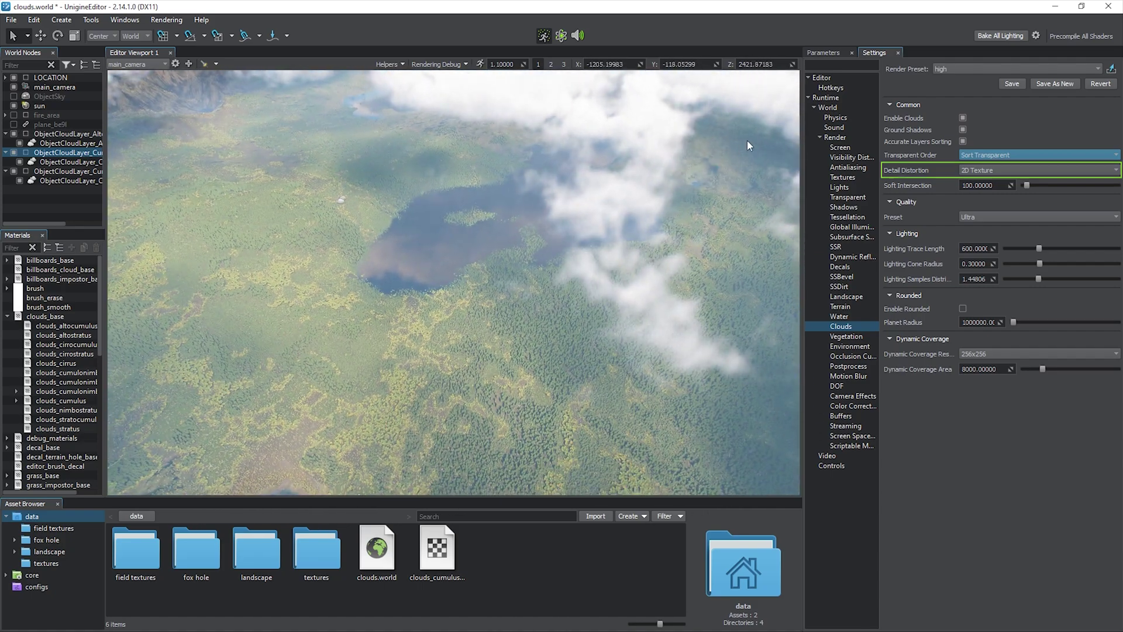
- Set the Detail Distortion option in the clouds render settings to 2D Texture
{"action": "left_click", "coordinate": [835, 54]}
{"action": "left_click", "coordinate": [874, 53]}
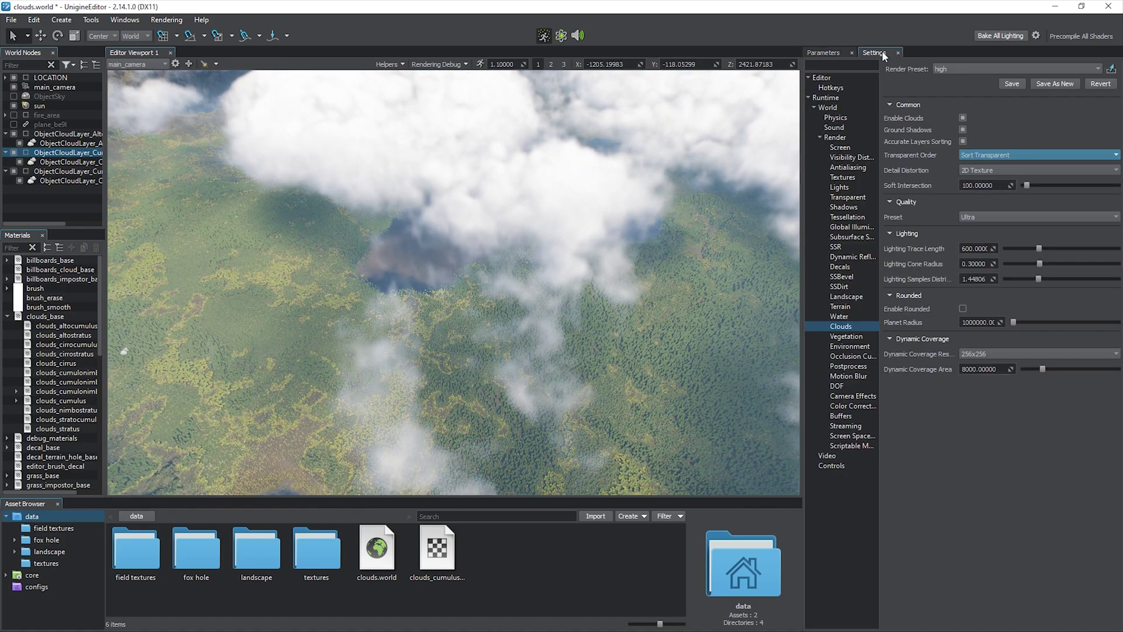
{"action": "left_click", "coordinate": [994, 170]}
{"action": "left_click", "coordinate": [996, 179]}
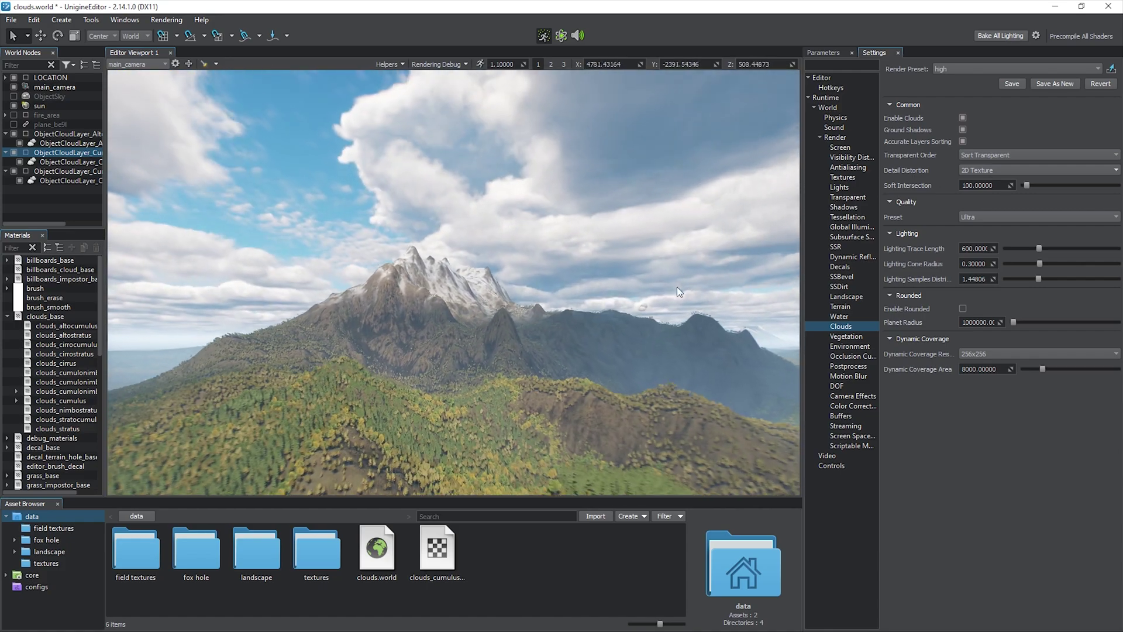
- Move the cumulonimbus cloud layer down and sideways around the snowy mountain peak
{"action": "left_click", "coordinate": [648, 284]}
{"action": "left_click_drag", "start_coordinate": [648, 284], "coordinate": [649, 326]}
{"action": "left_click_drag", "start_coordinate": [623, 349], "coordinate": [540, 352]}
{"action": "key", "text": "q"}
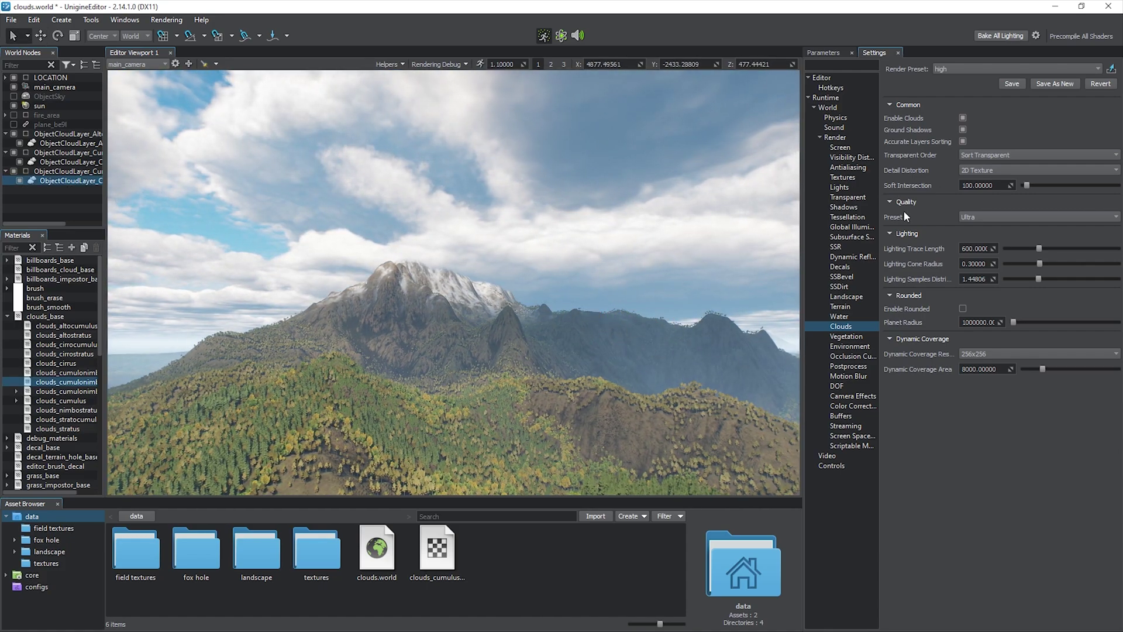
- Try a cloud Soft Intersection of 3000 over the mountain, and set it to 1000
{"action": "left_click_drag", "start_coordinate": [1027, 185], "coordinate": [1118, 186]}
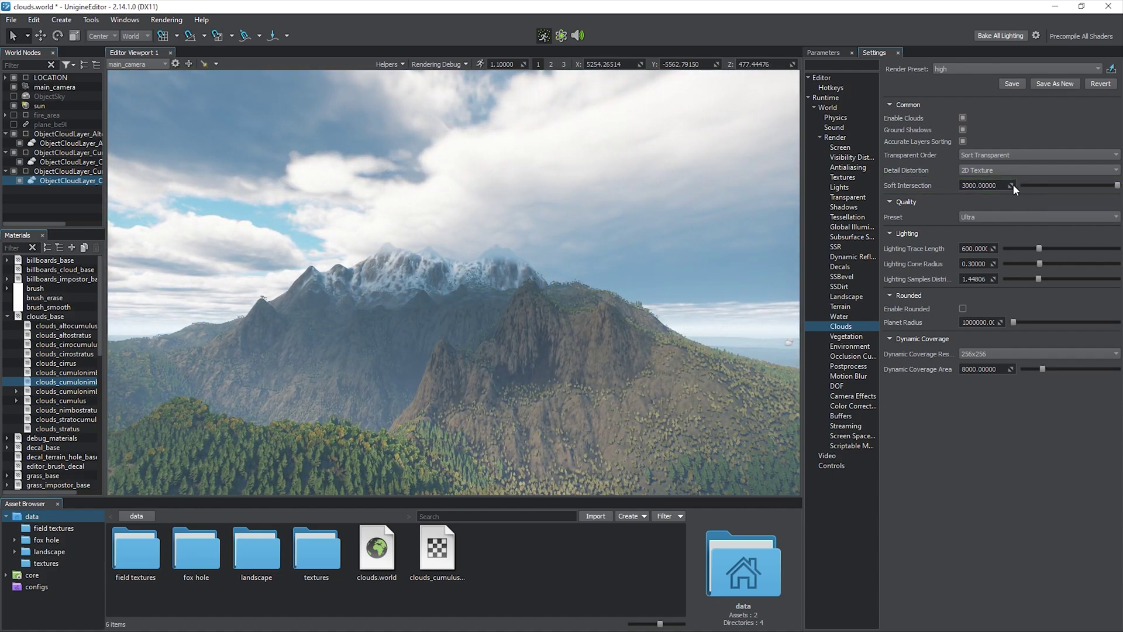
{"action": "type", "text": "1"}
{"action": "key", "text": "Return"}
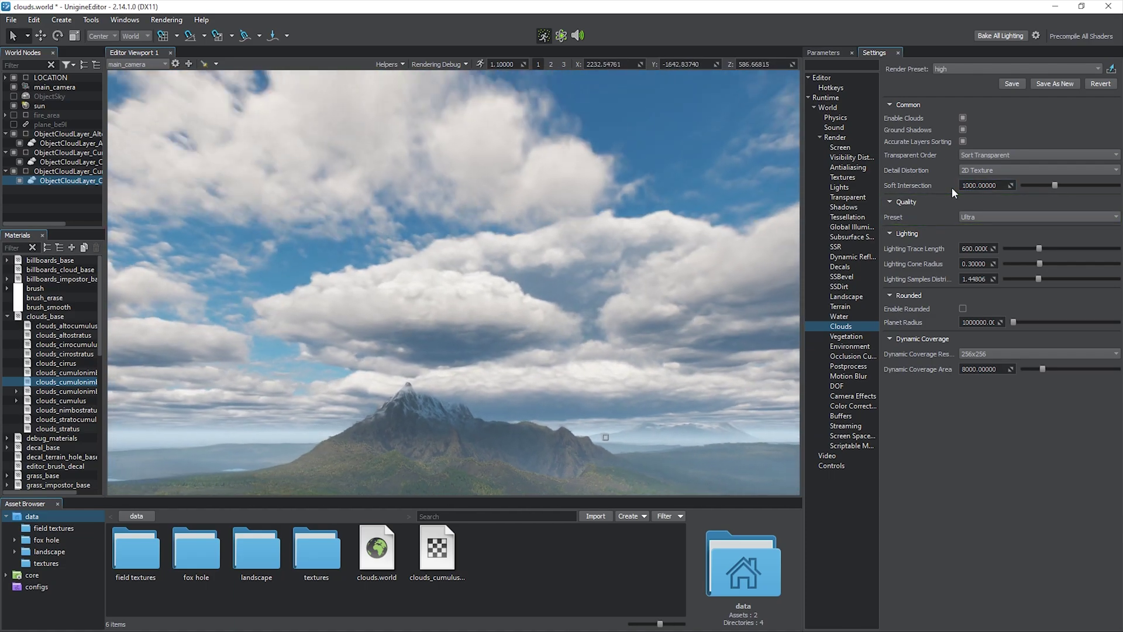
- Set the clouds' quality Preset to Low and show the FPS counter in the viewport
{"action": "left_click", "coordinate": [1012, 217]}
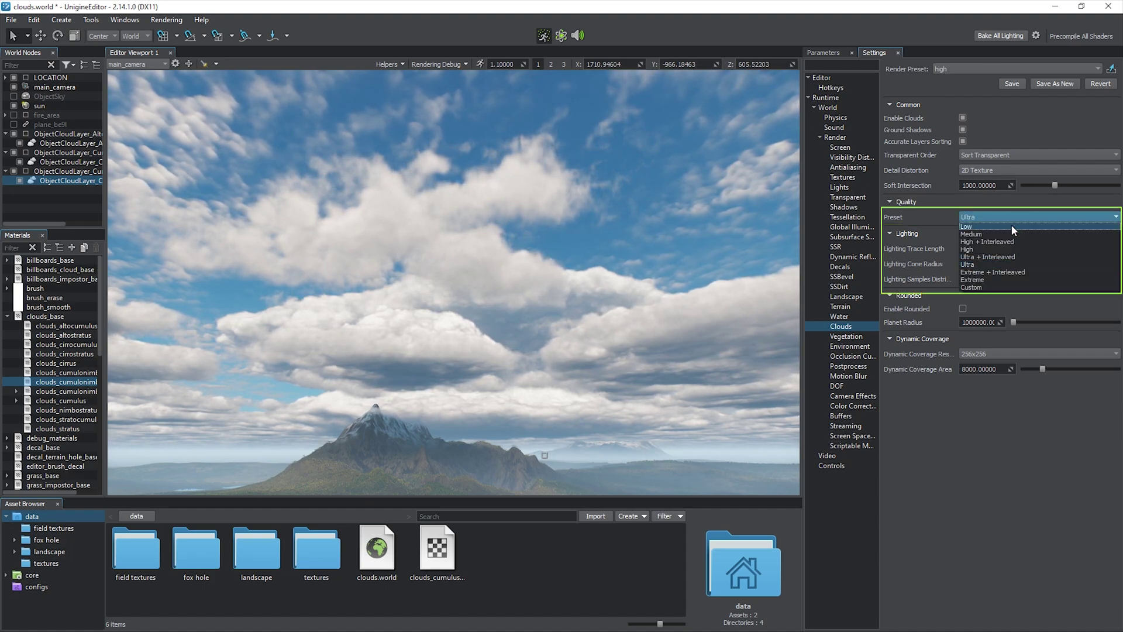
{"action": "left_click", "coordinate": [1023, 227]}
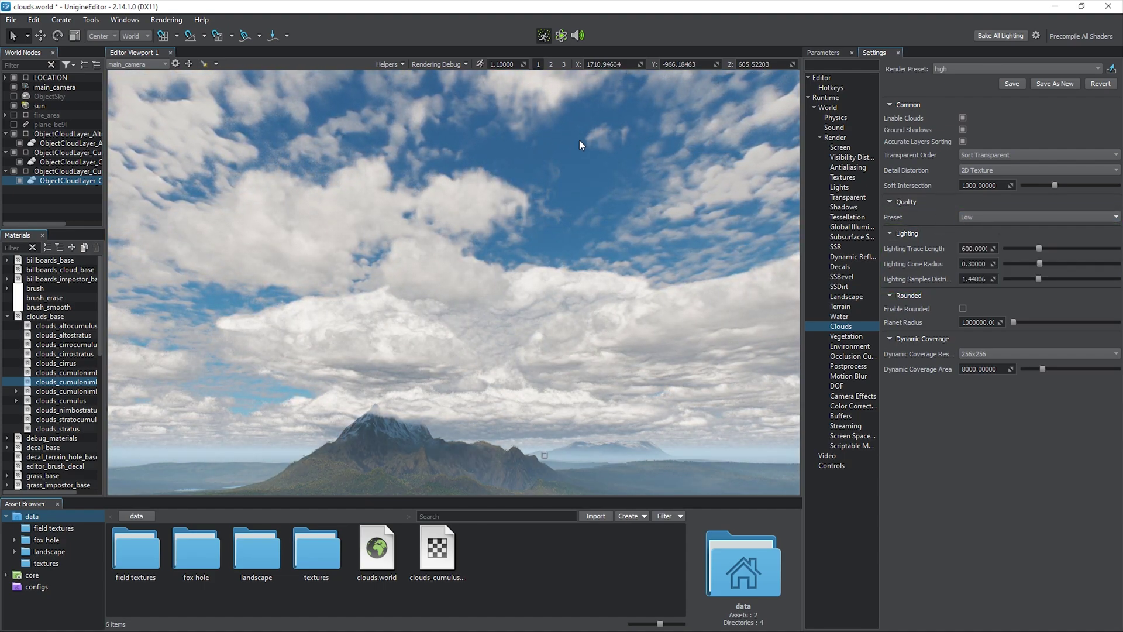
{"action": "left_click", "coordinate": [398, 65]}
{"action": "left_click", "coordinate": [408, 101]}
{"action": "left_click", "coordinate": [402, 65]}
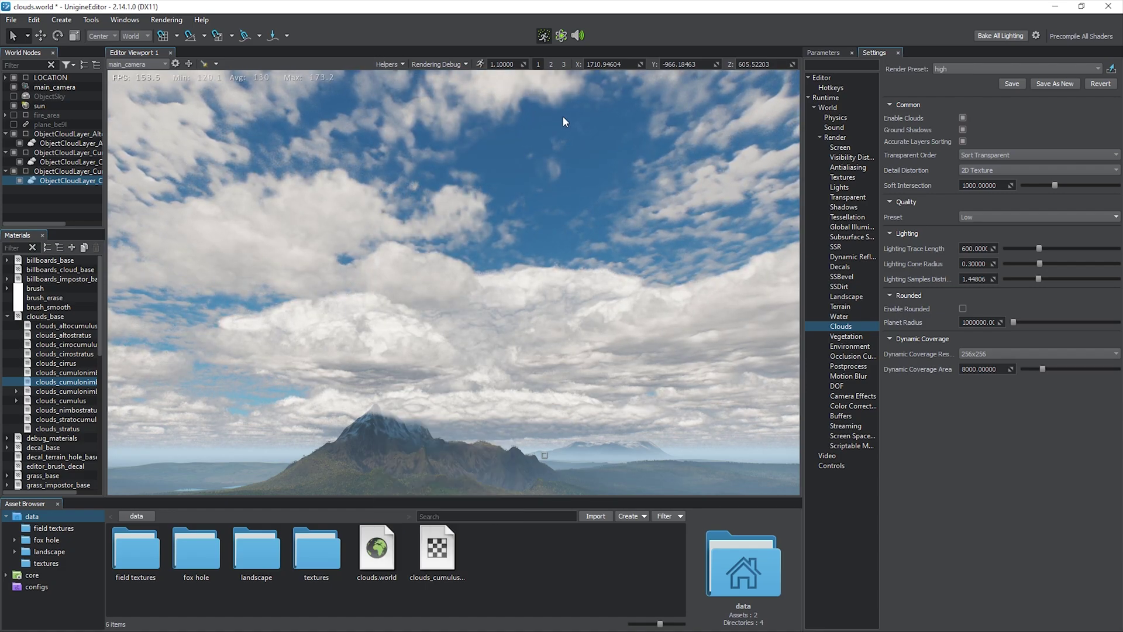
- Apply the Extreme cloud quality preset, and switch the Preset to Custom to expose the individual quality parameters
{"action": "left_click", "coordinate": [989, 217]}
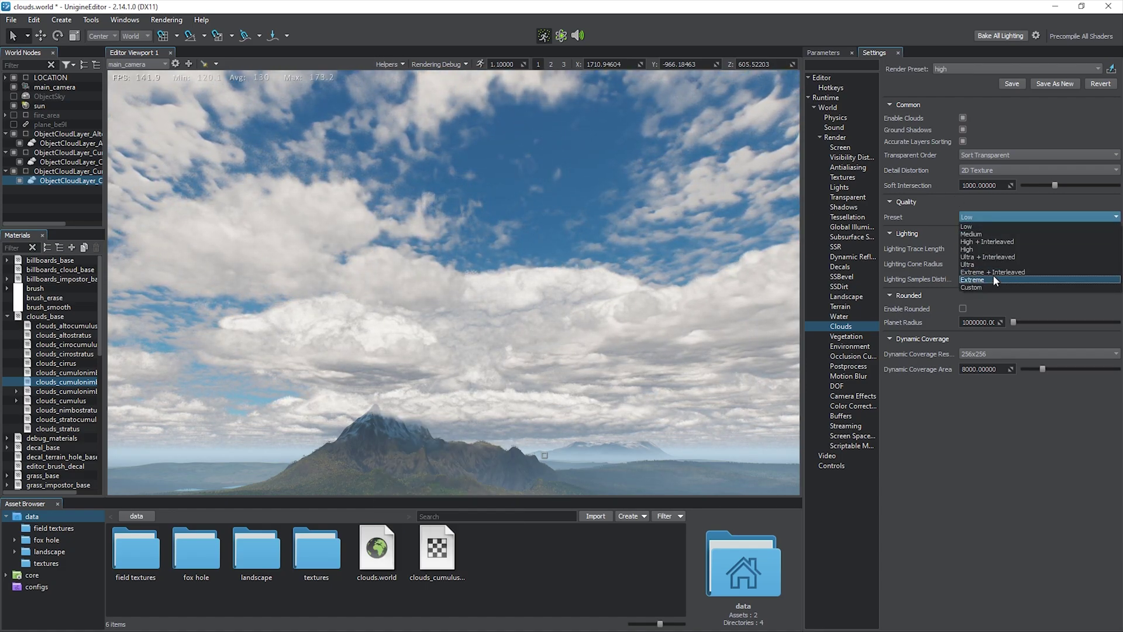
{"action": "left_click", "coordinate": [994, 277]}
{"action": "left_click", "coordinate": [994, 217]}
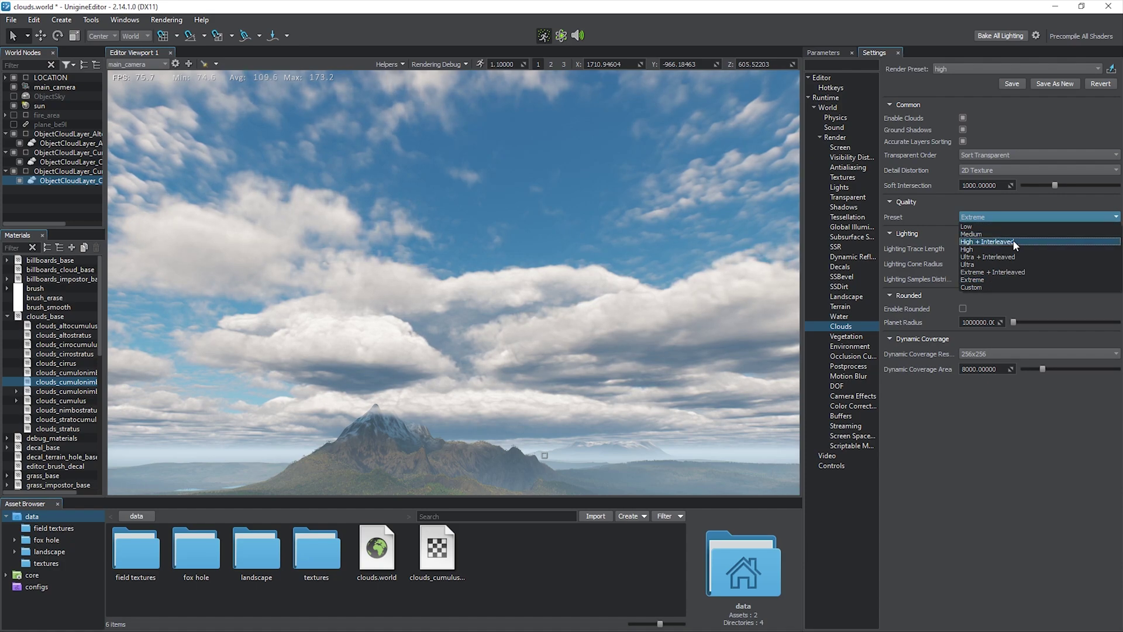
{"action": "left_click", "coordinate": [998, 286]}
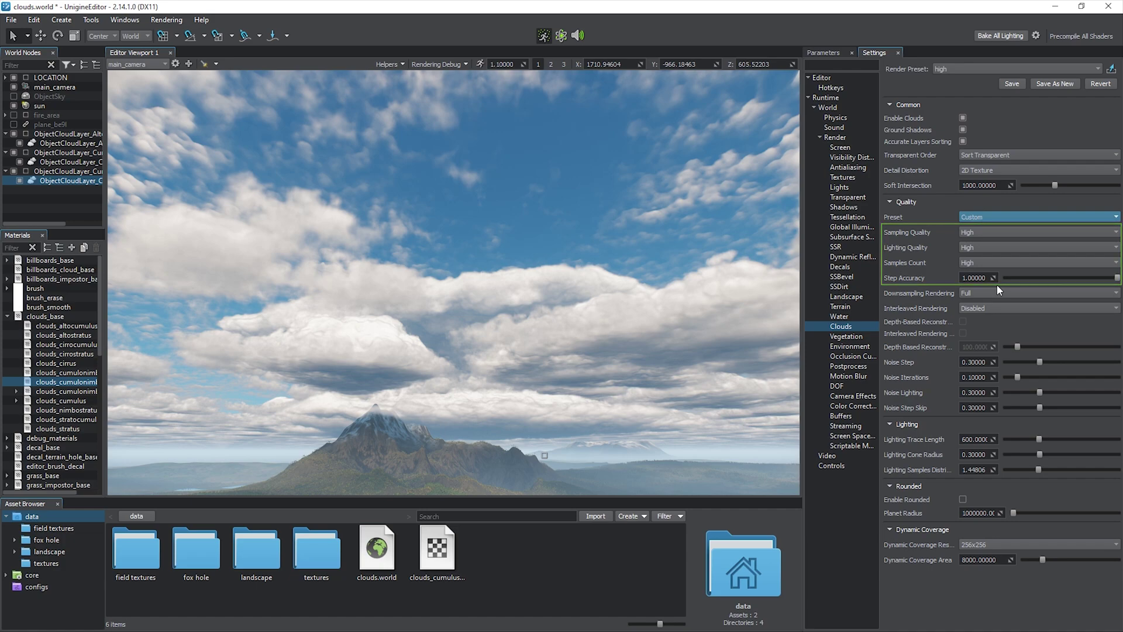
- Compare the clouds' Sampling Quality at Low and Ultra, and set it to Medium
{"action": "left_click", "coordinate": [981, 234]}
{"action": "left_click", "coordinate": [992, 241]}
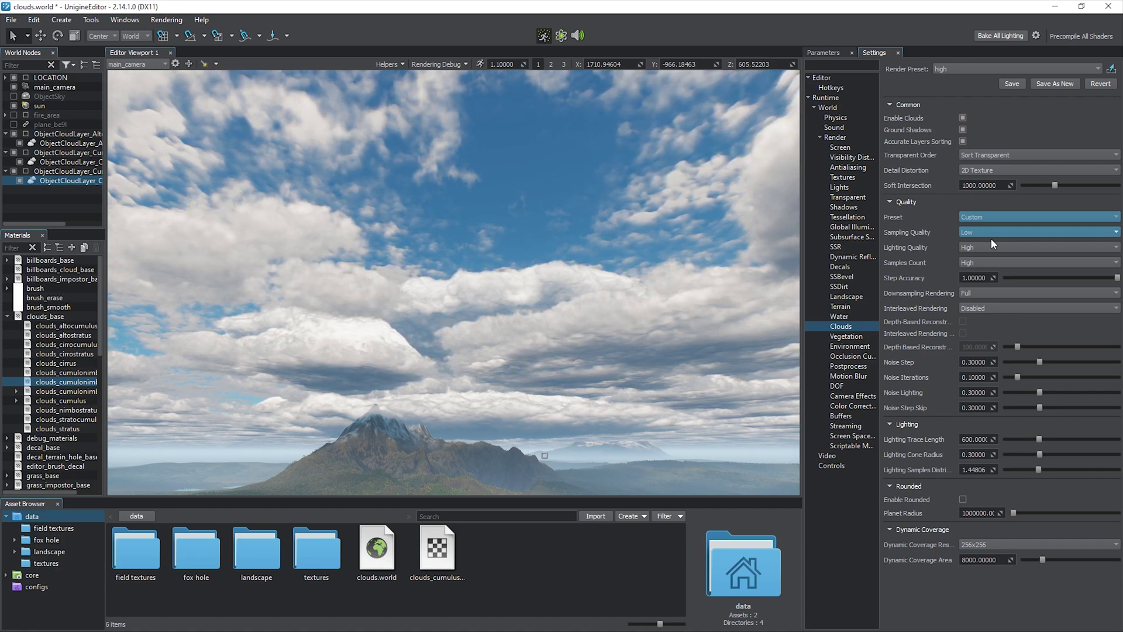
{"action": "left_click", "coordinate": [989, 235]}
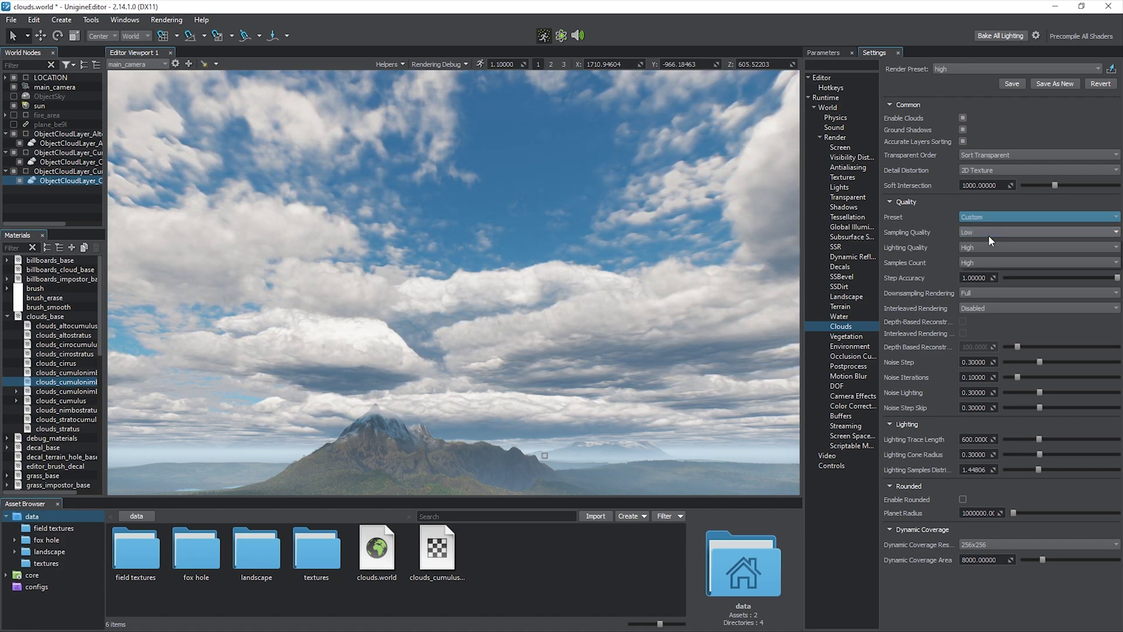
{"action": "left_click", "coordinate": [991, 264]}
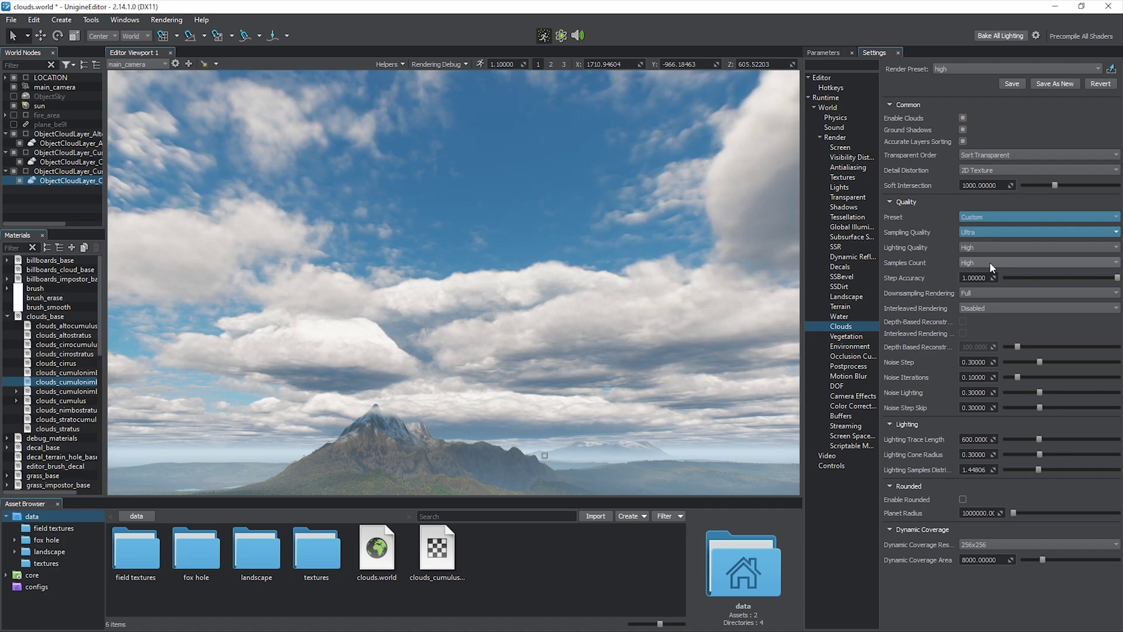
{"action": "left_click", "coordinate": [992, 231]}
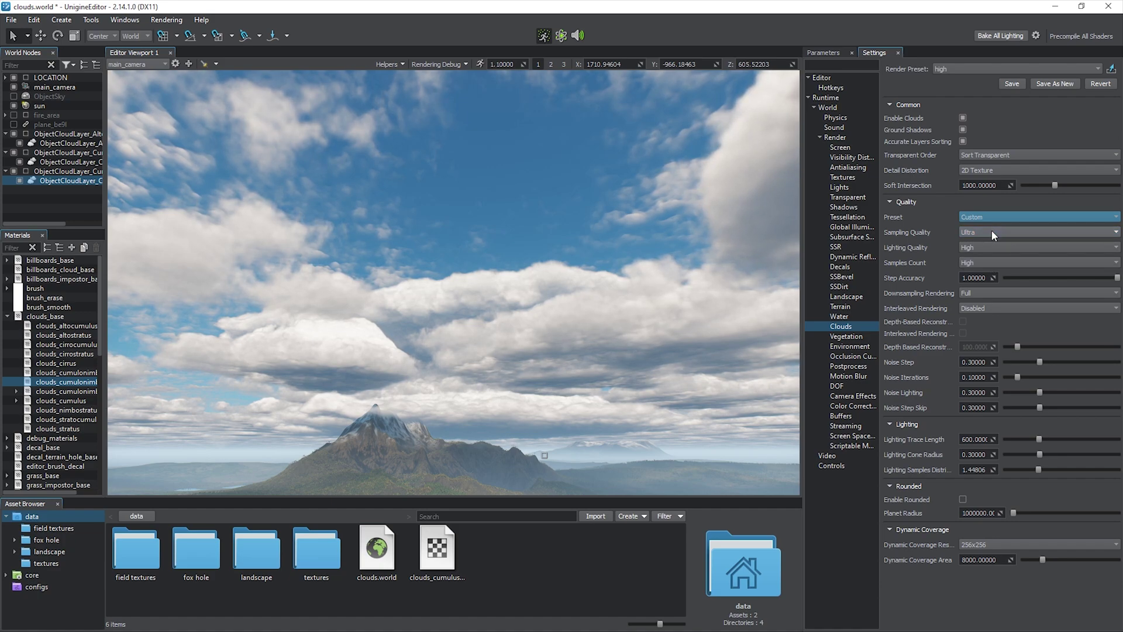
{"action": "left_click", "coordinate": [994, 248]}
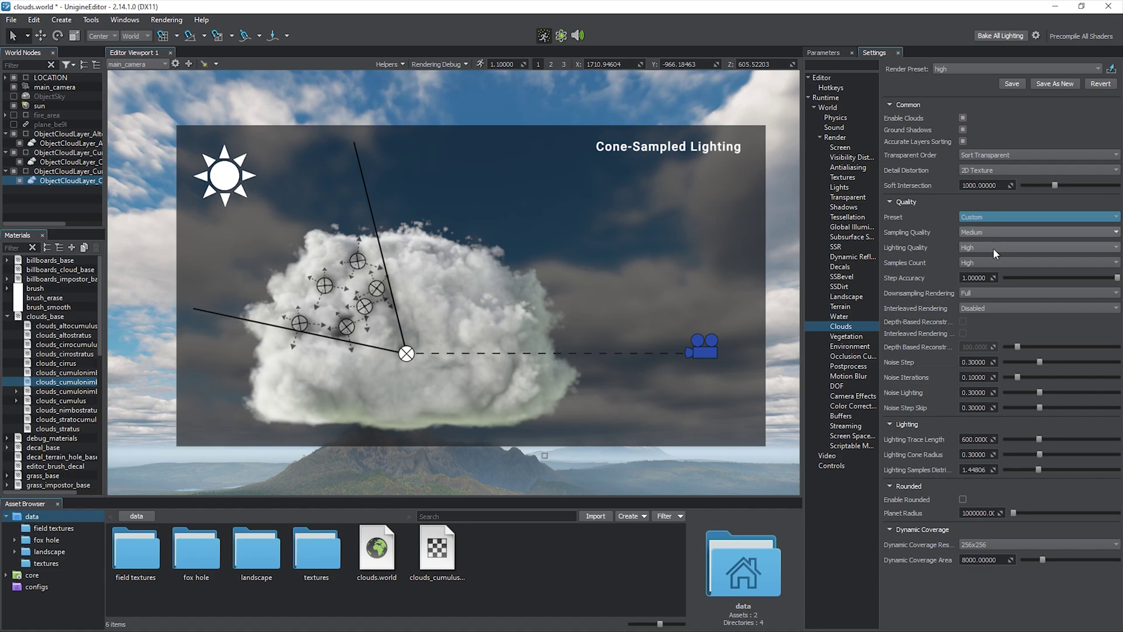
- Compare the clouds' Lighting Quality at Low and Ultra, and set it to High
{"action": "left_click", "coordinate": [989, 247]}
{"action": "left_click", "coordinate": [988, 255]}
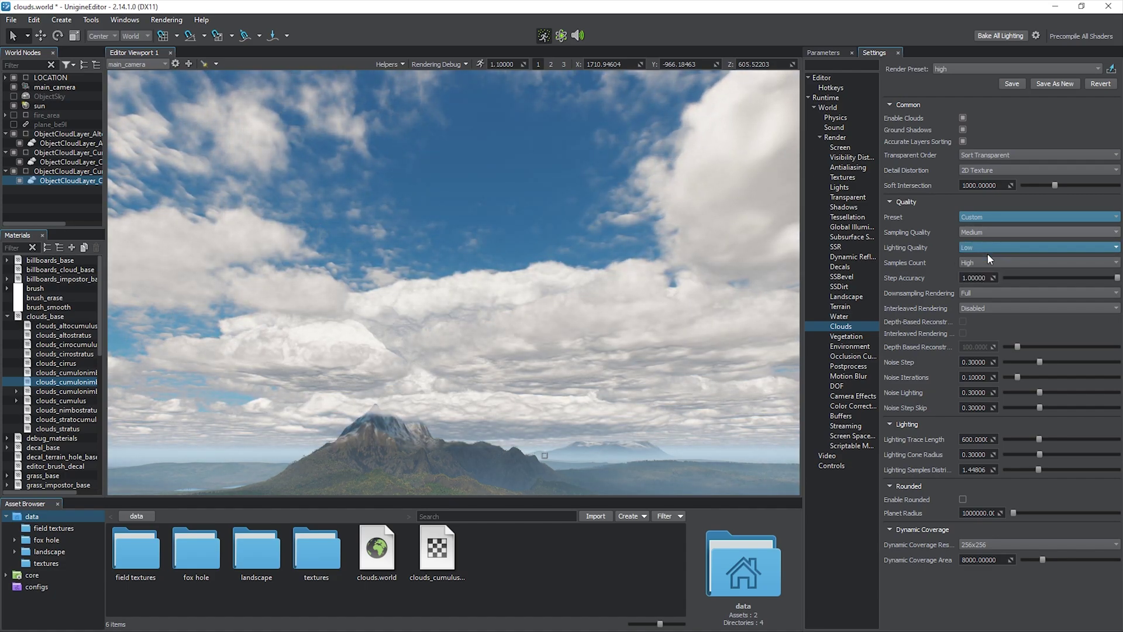
{"action": "left_click", "coordinate": [988, 253]}
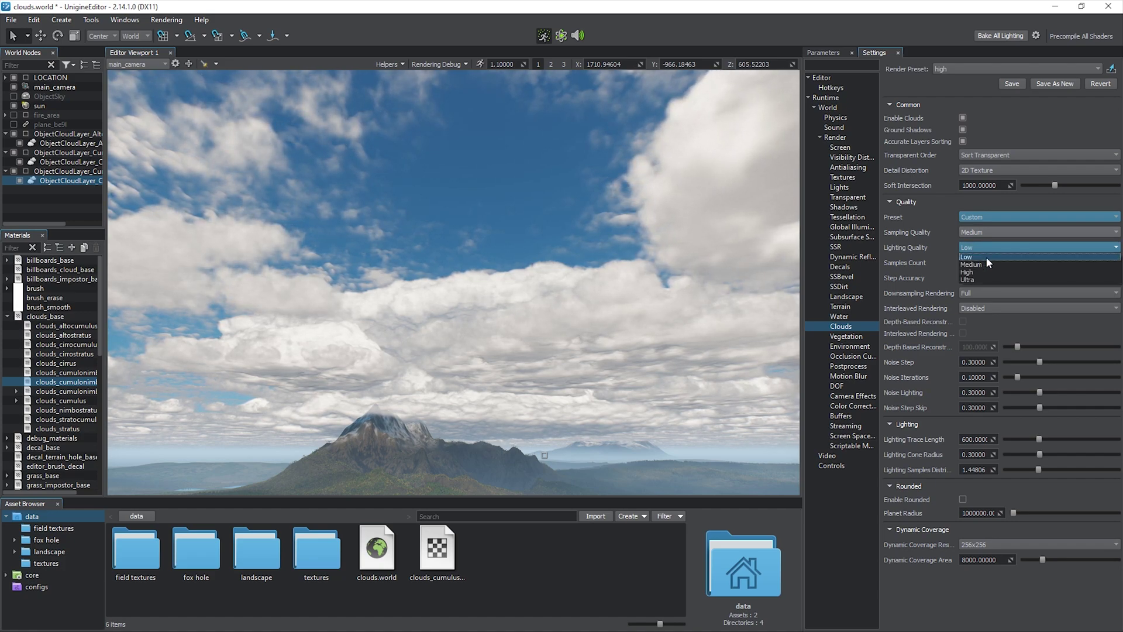
{"action": "left_click", "coordinate": [989, 279]}
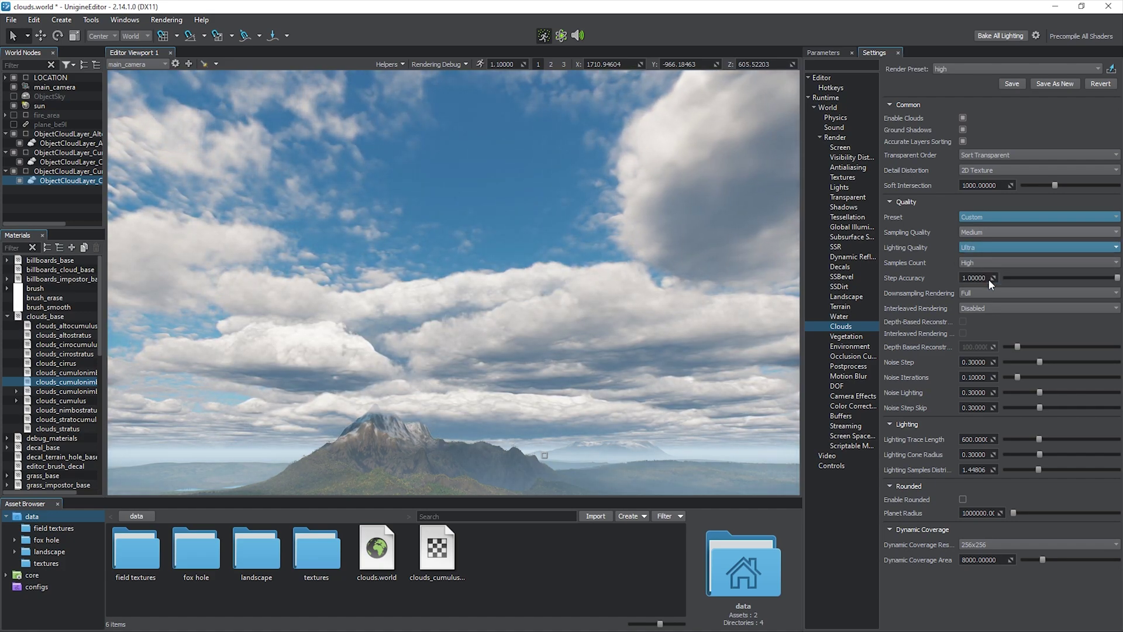
{"action": "left_click", "coordinate": [988, 247]}
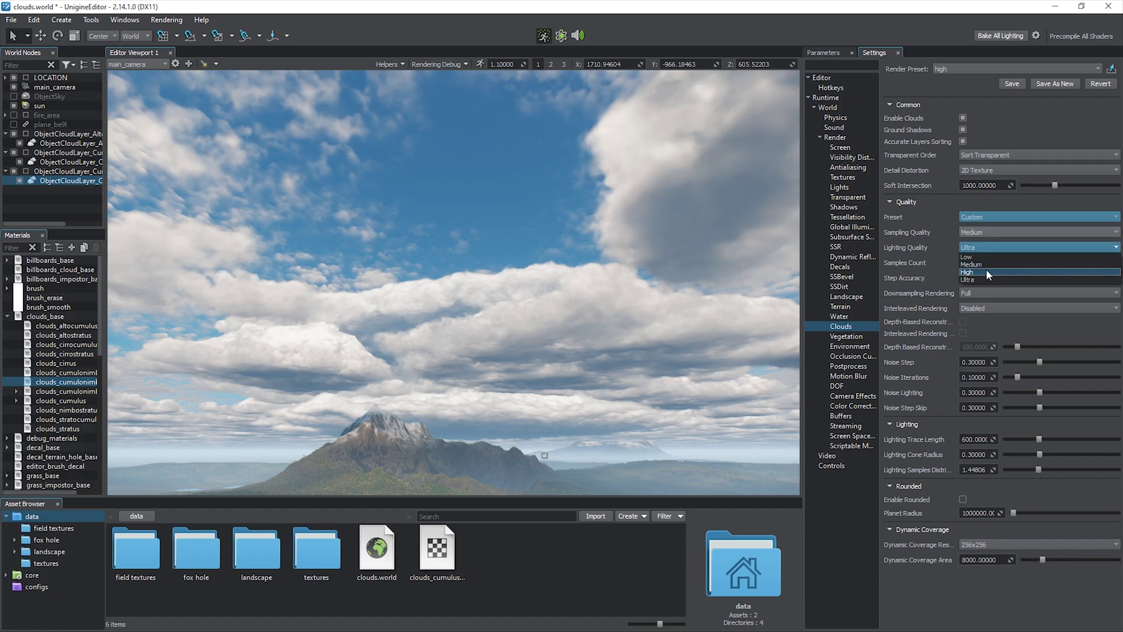
{"action": "left_click", "coordinate": [987, 269]}
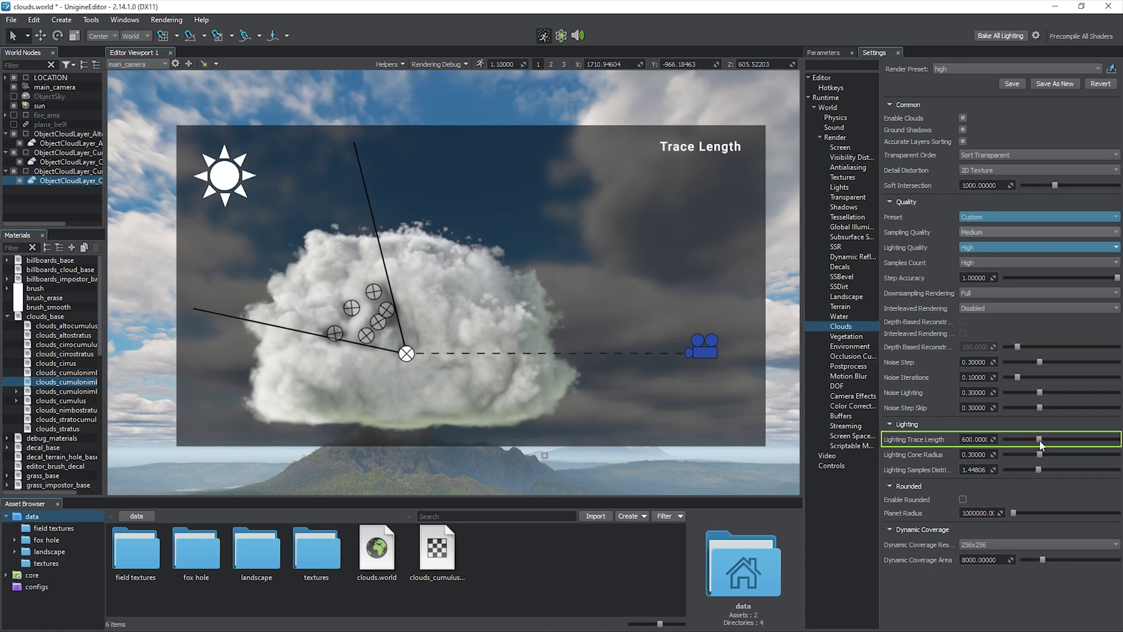
- Test a Lighting Trace Length of about 1301.7 with the sun node moved to the camera, and set the length to about 619
{"action": "mouse_move", "coordinate": [1040, 439]}
{"action": "left_mouse_down"}
{"action": "mouse_move", "coordinate": [1010, 437]}
{"action": "mouse_move", "coordinate": [1108, 446]}
{"action": "mouse_move", "coordinate": [1079, 436]}
{"action": "left_mouse_up"}
{"action": "right_click", "coordinate": [64, 105]}
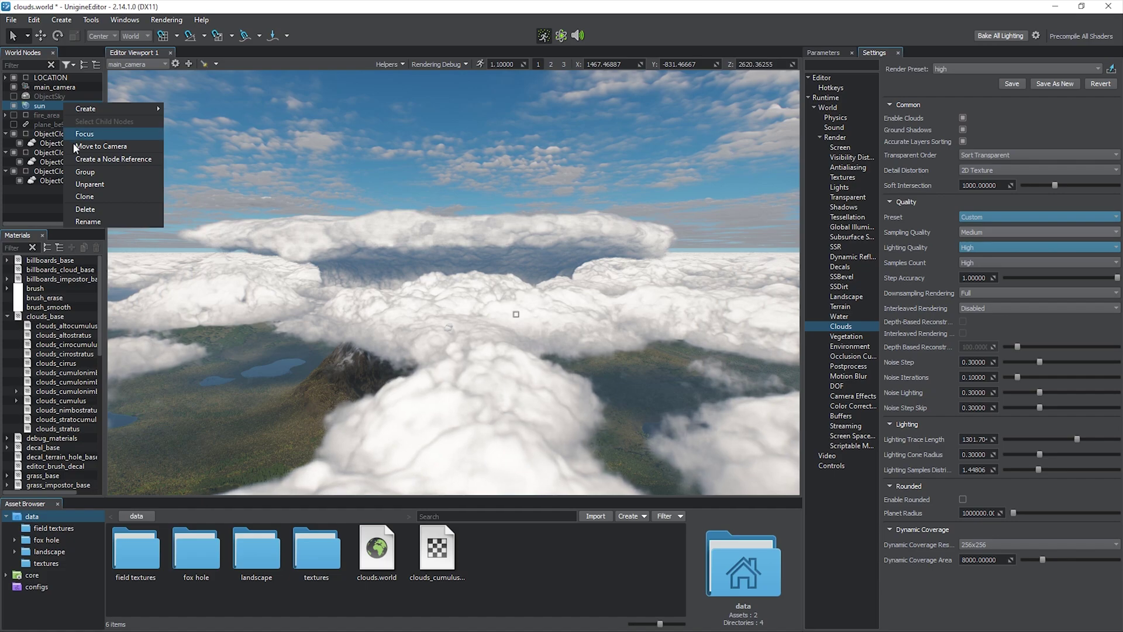
{"action": "left_click", "coordinate": [93, 146]}
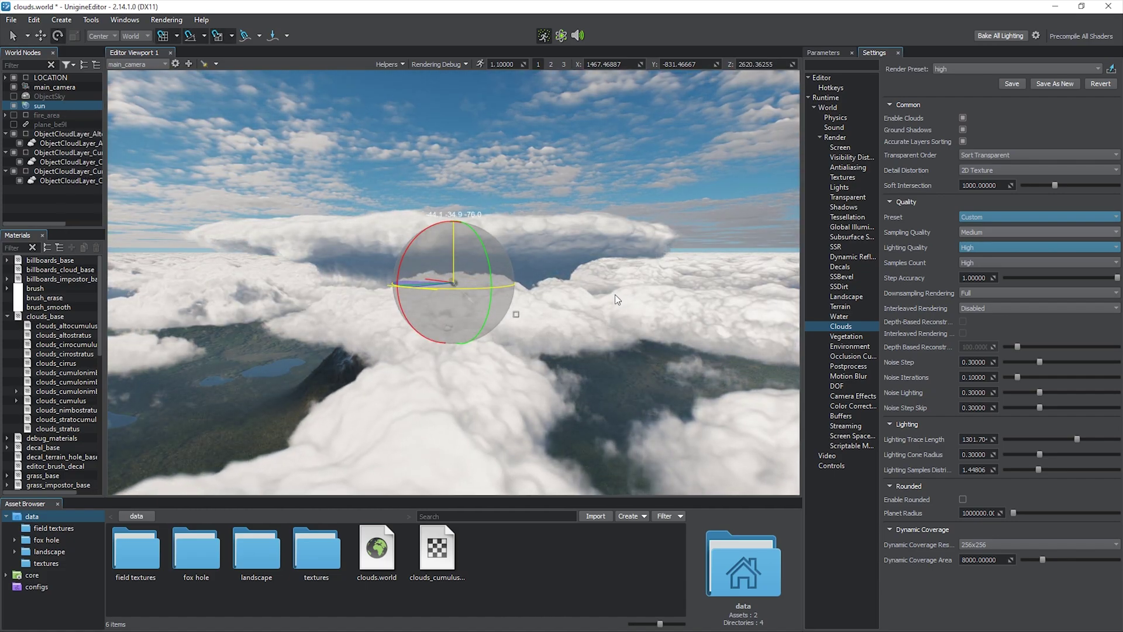
{"action": "mouse_move", "coordinate": [1069, 439]}
{"action": "left_mouse_down"}
{"action": "mouse_move", "coordinate": [1087, 441]}
{"action": "mouse_move", "coordinate": [1038, 443]}
{"action": "left_mouse_up"}
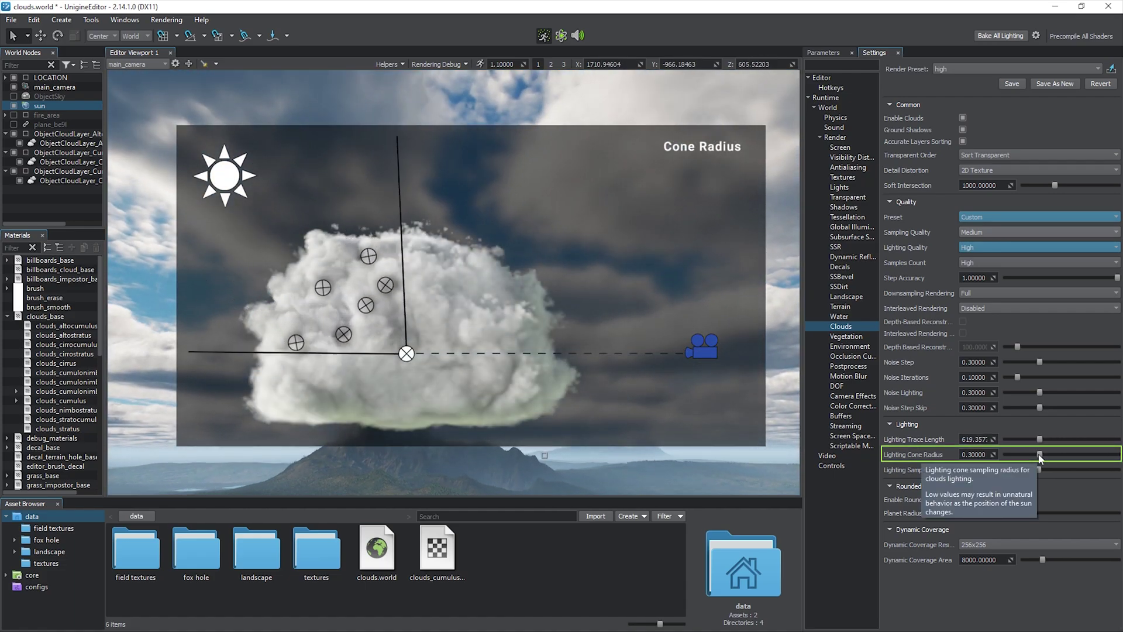
- Set the Lighting Cone Radius to 0 and rotate the sun to check how the cloud lighting responds
{"action": "left_click_drag", "start_coordinate": [1039, 455], "coordinate": [1002, 453]}
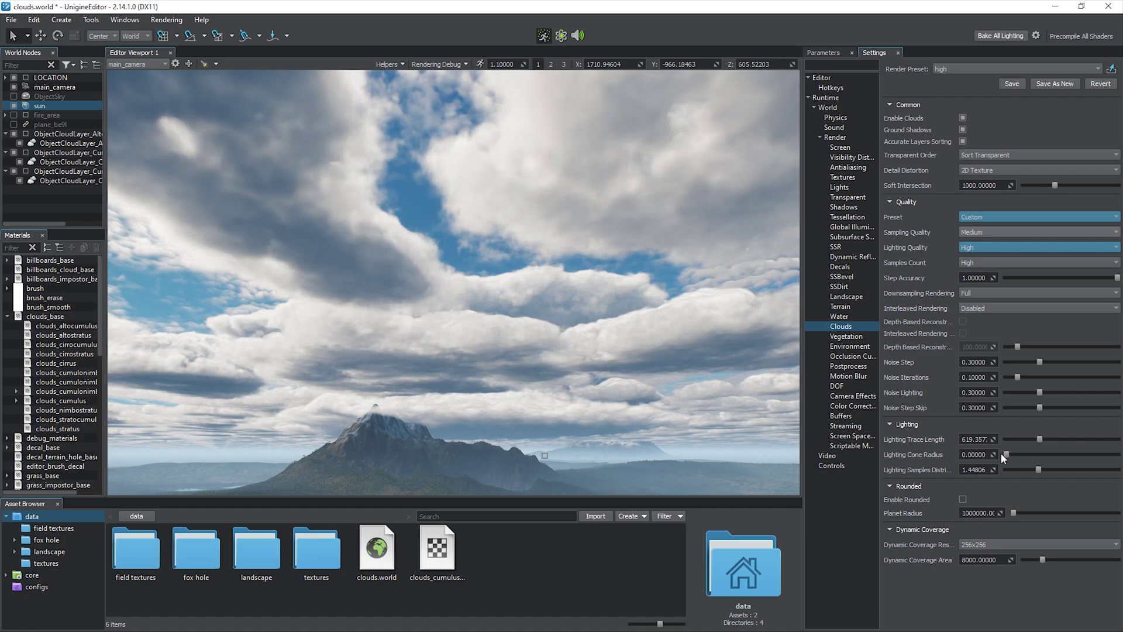
{"action": "key", "text": "e"}
{"action": "left_click_drag", "start_coordinate": [493, 259], "coordinate": [604, 269]}
{"action": "key", "text": "q"}
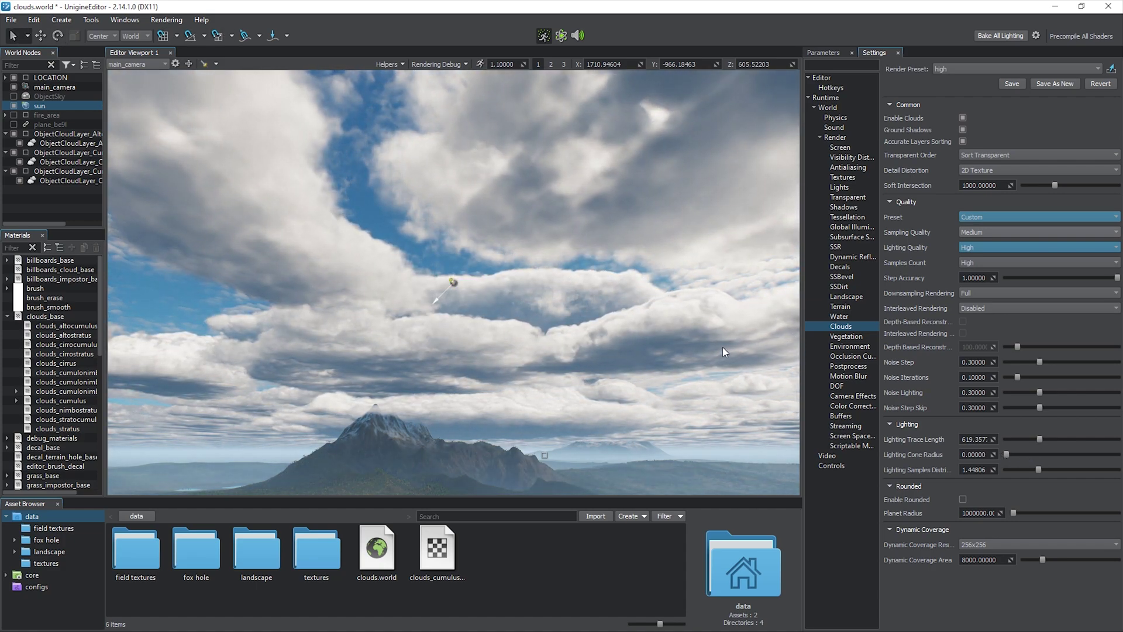
- Set the Lighting Cone Radius to 0.3125 and the Lighting Samples Distribution to about 1.433
{"action": "left_click_drag", "start_coordinate": [1005, 453], "coordinate": [1040, 453]}
{"action": "mouse_move", "coordinate": [1040, 472]}
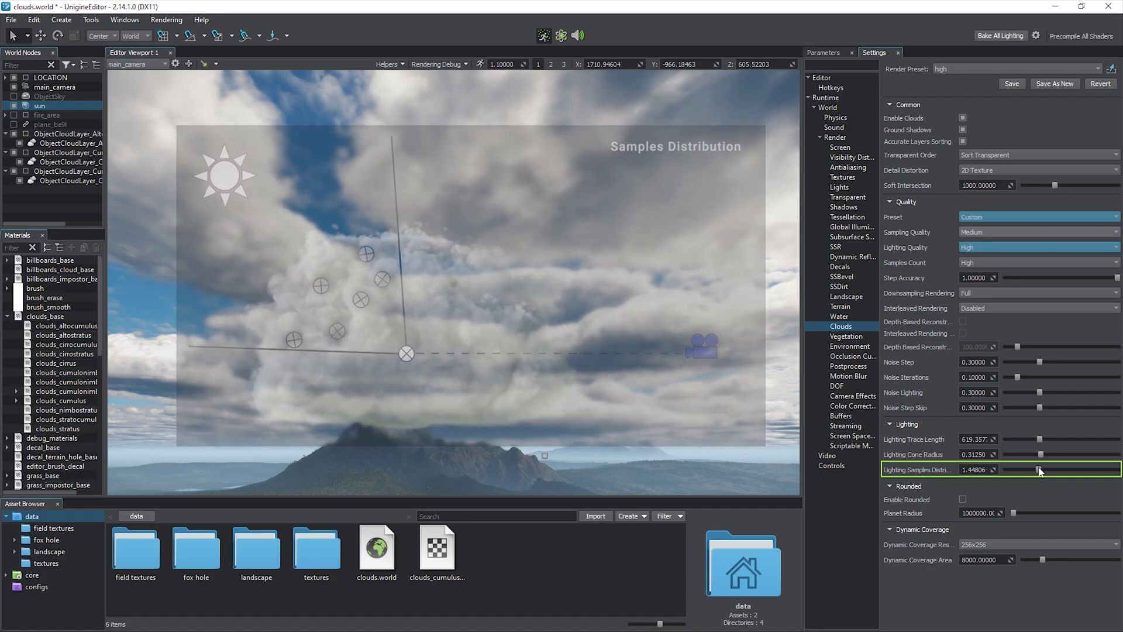
{"action": "mouse_move", "coordinate": [1034, 468]}
{"action": "left_mouse_down"}
{"action": "mouse_move", "coordinate": [1013, 469]}
{"action": "mouse_move", "coordinate": [1105, 474]}
{"action": "mouse_move", "coordinate": [1038, 468]}
{"action": "left_mouse_up"}
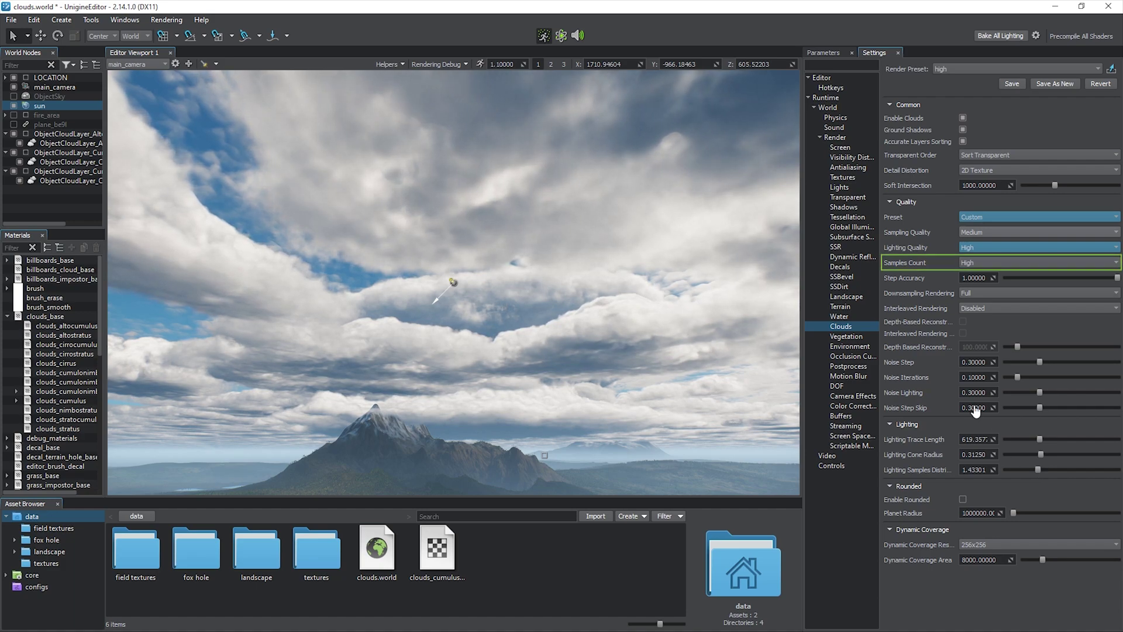
- Set the clouds' Samples Count to Low
{"action": "left_click", "coordinate": [988, 262]}
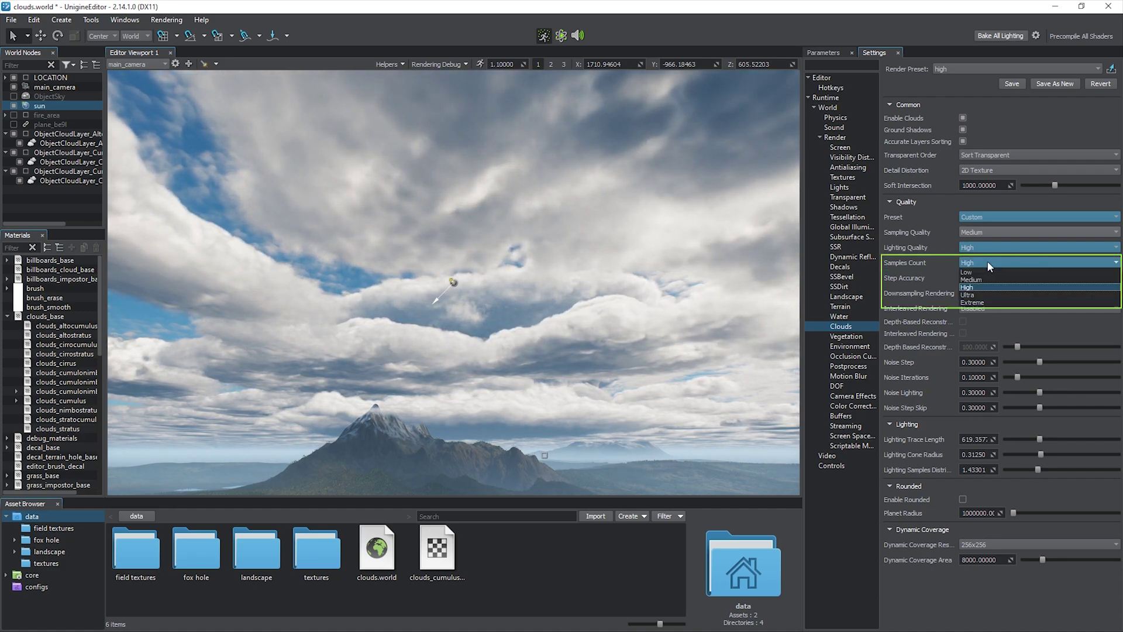
{"action": "left_click", "coordinate": [990, 272]}
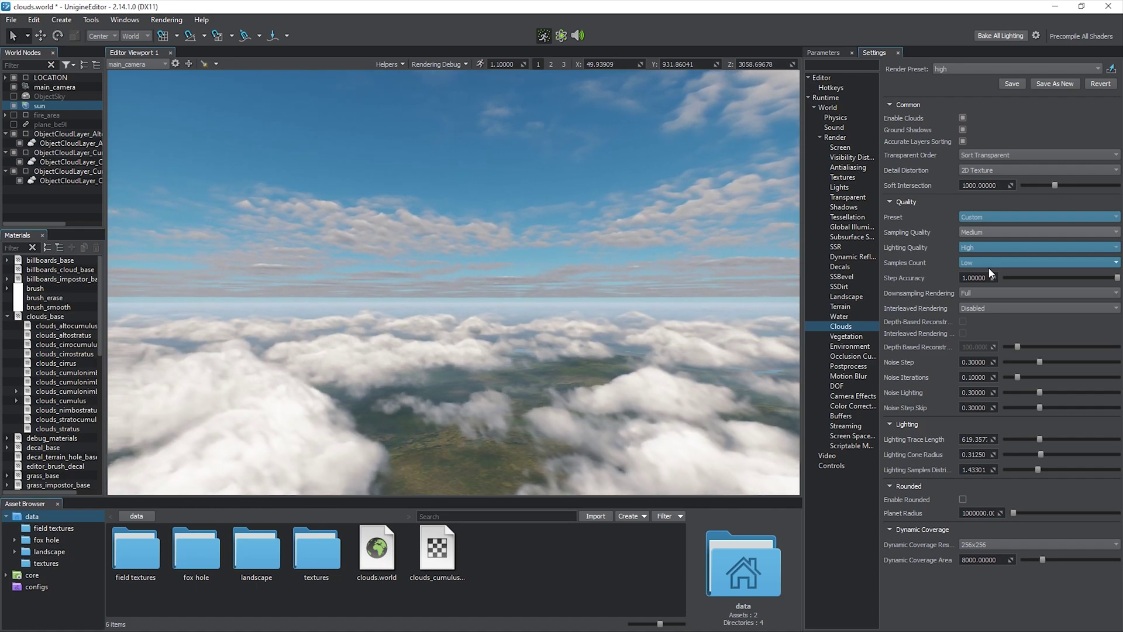
- Compare the clouds' Samples Count at Extreme and at High
{"action": "left_click", "coordinate": [989, 263]}
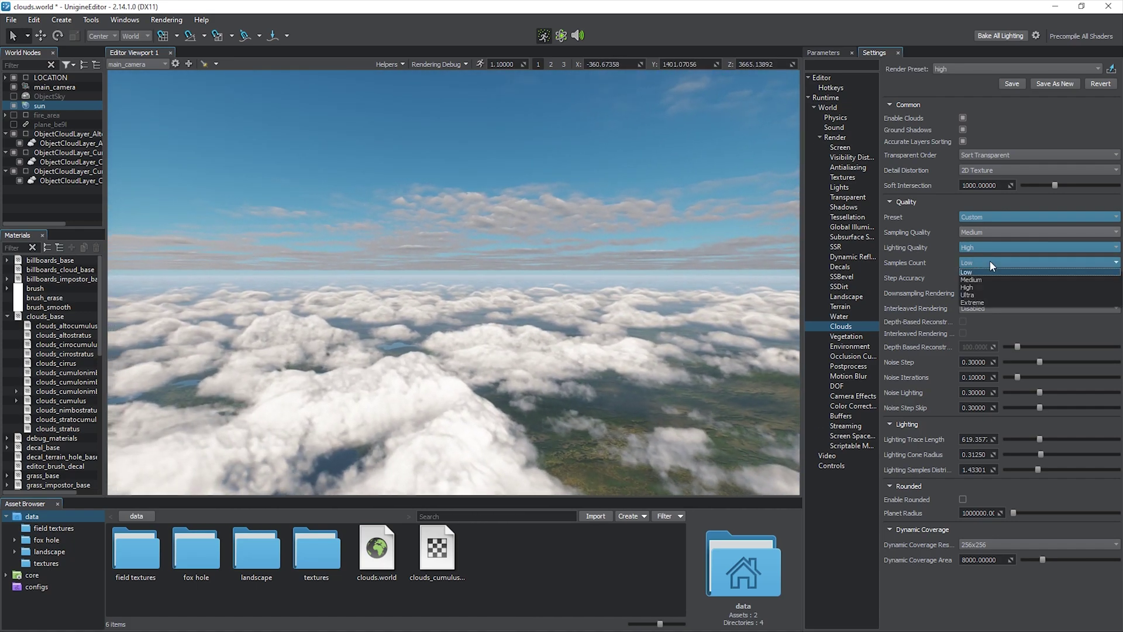
{"action": "left_click", "coordinate": [994, 301]}
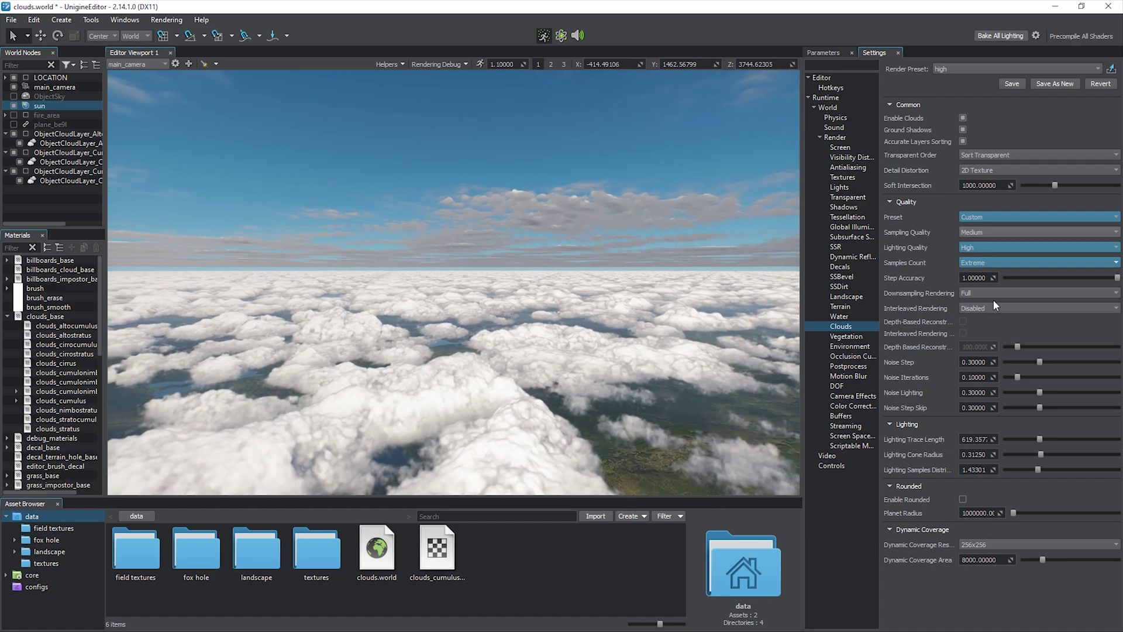
{"action": "left_click", "coordinate": [995, 262]}
{"action": "left_click", "coordinate": [998, 285]}
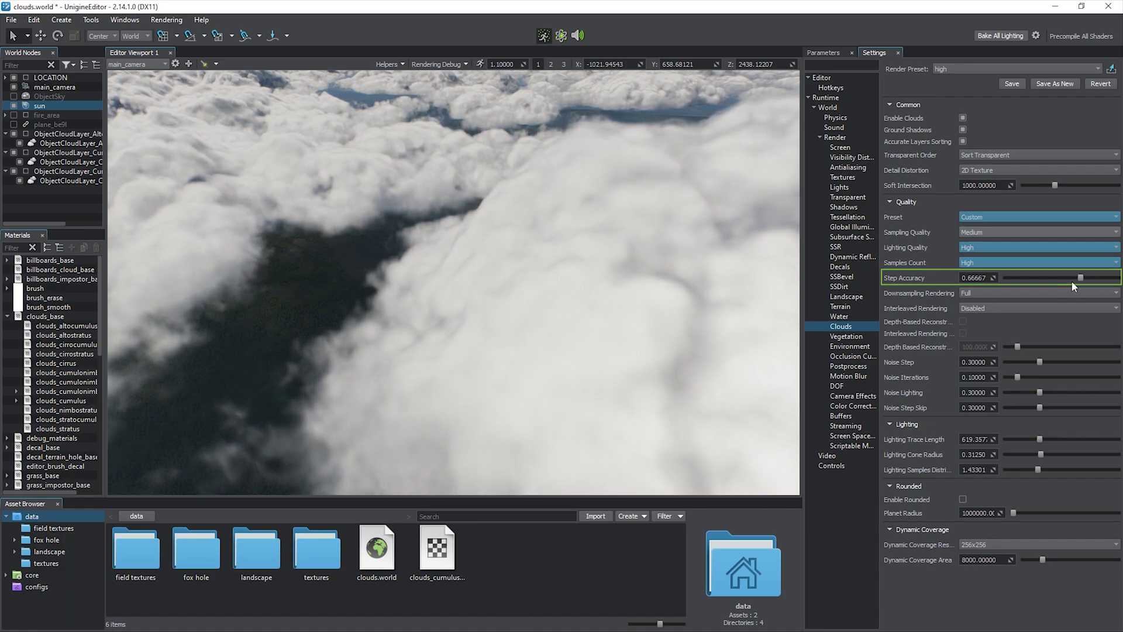
- Test the Samples Count at Low, raise the Step Accuracy to about 0.885 and set the Samples Count back to High
{"action": "left_click", "coordinate": [1007, 265]}
{"action": "left_click", "coordinate": [1010, 270]}
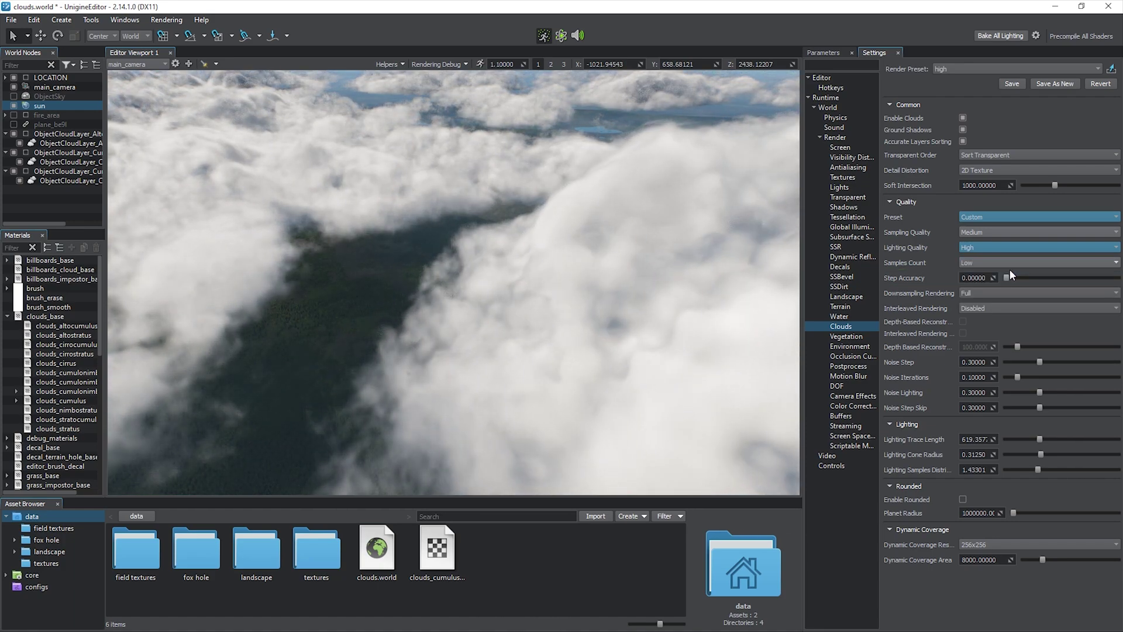
{"action": "left_click_drag", "start_coordinate": [1008, 278], "coordinate": [1107, 280]}
{"action": "left_click", "coordinate": [1083, 263]}
{"action": "left_click", "coordinate": [1075, 282]}
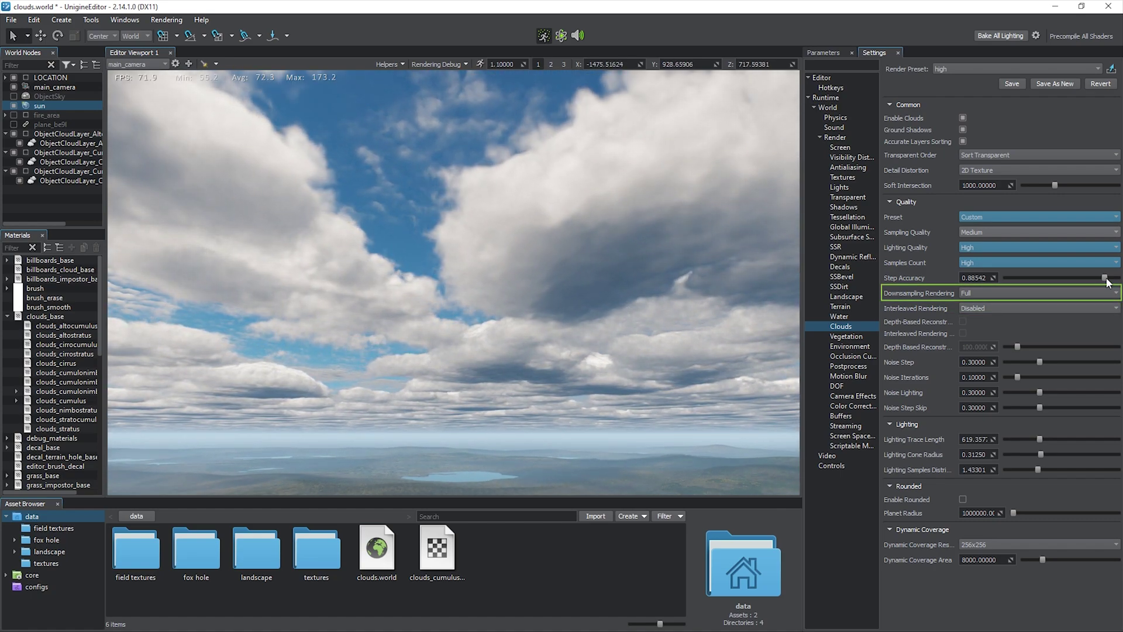
- Compare the clouds' Downsampling Rendering at Half, Quarter and Full, and leave it at Half
{"action": "left_click", "coordinate": [1071, 310]}
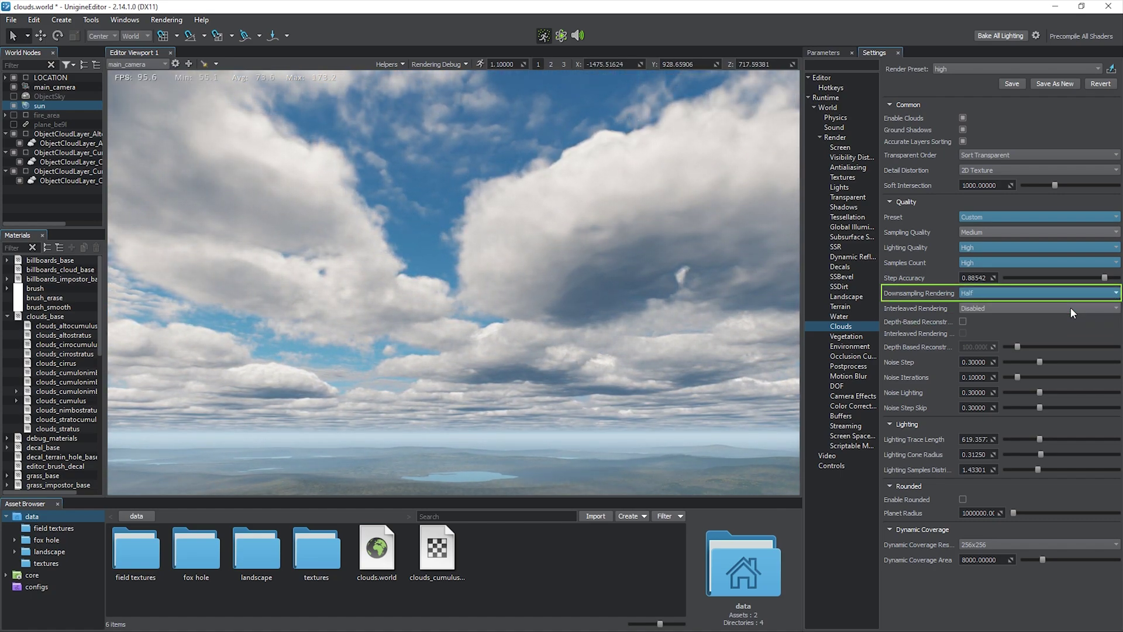
{"action": "left_click", "coordinate": [1071, 294]}
{"action": "left_click", "coordinate": [1073, 318]}
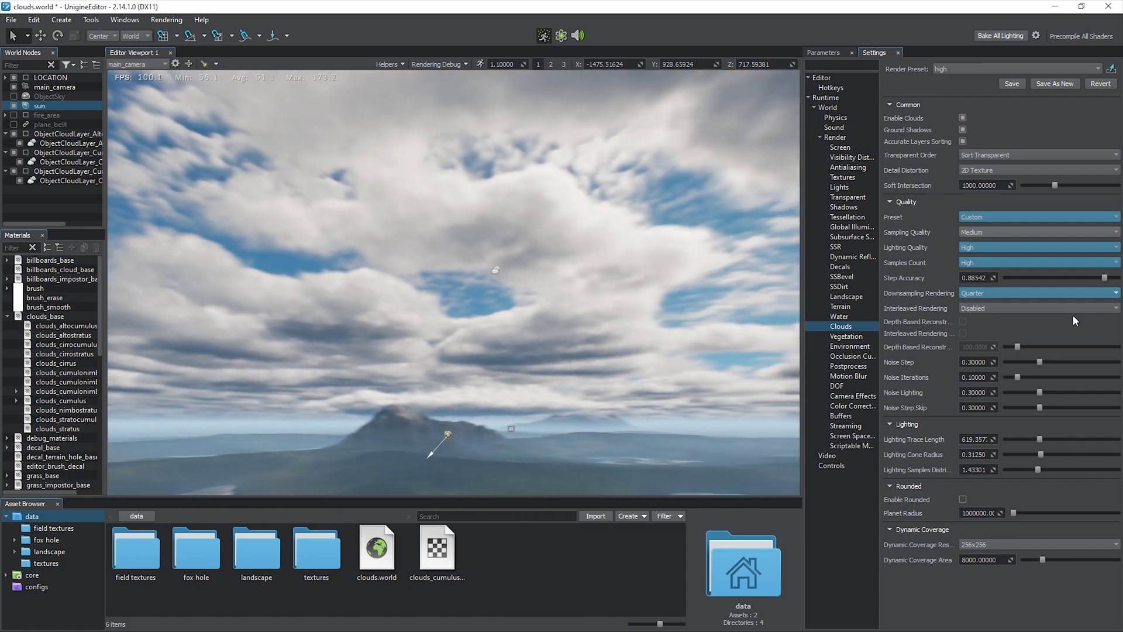
{"action": "left_click", "coordinate": [1079, 294]}
{"action": "left_click", "coordinate": [1079, 304]}
{"action": "left_click", "coordinate": [1079, 292]}
{"action": "left_click", "coordinate": [1080, 308]}
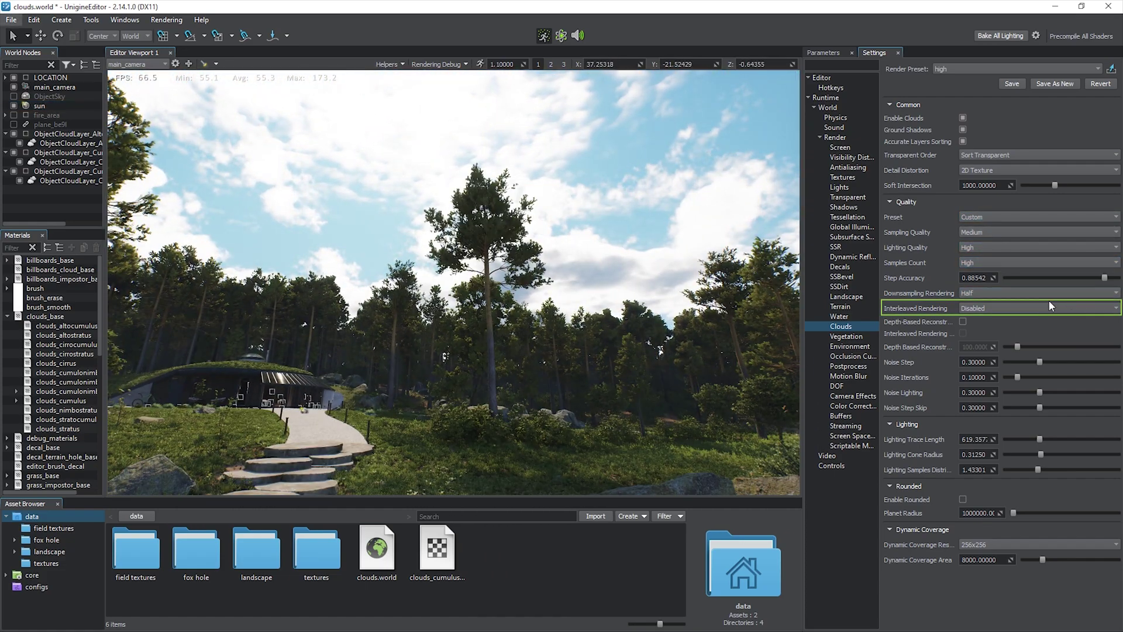
- Set the clouds' Interleaved Rendering to 2x2 and check the sky behind the trees while the camera moves
{"action": "left_click", "coordinate": [1029, 305]}
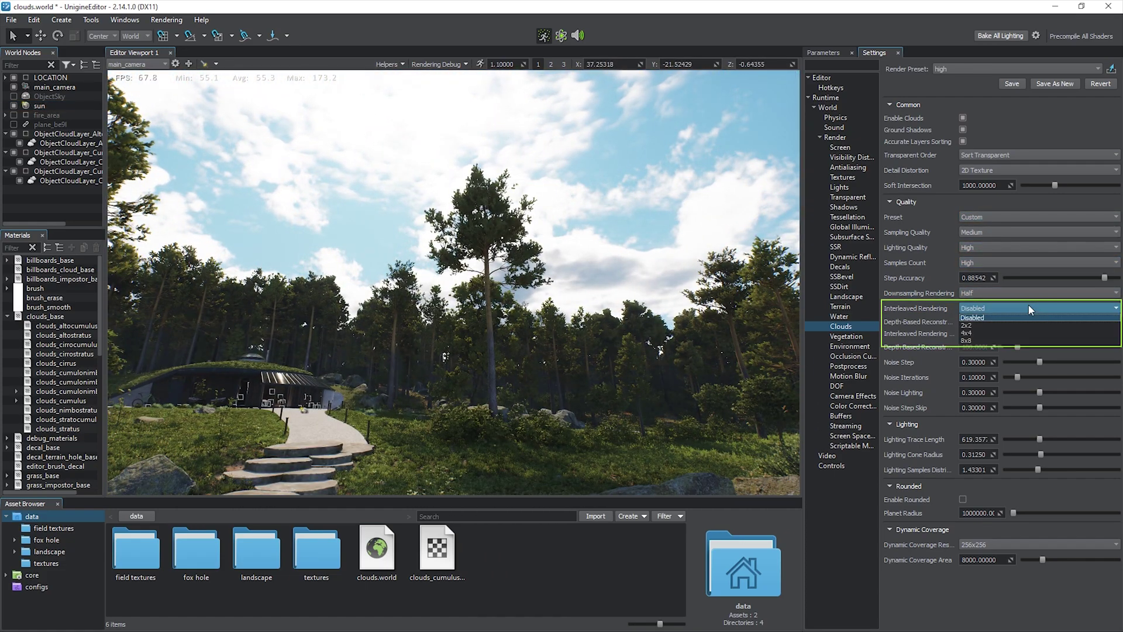
{"action": "left_click", "coordinate": [1027, 325]}
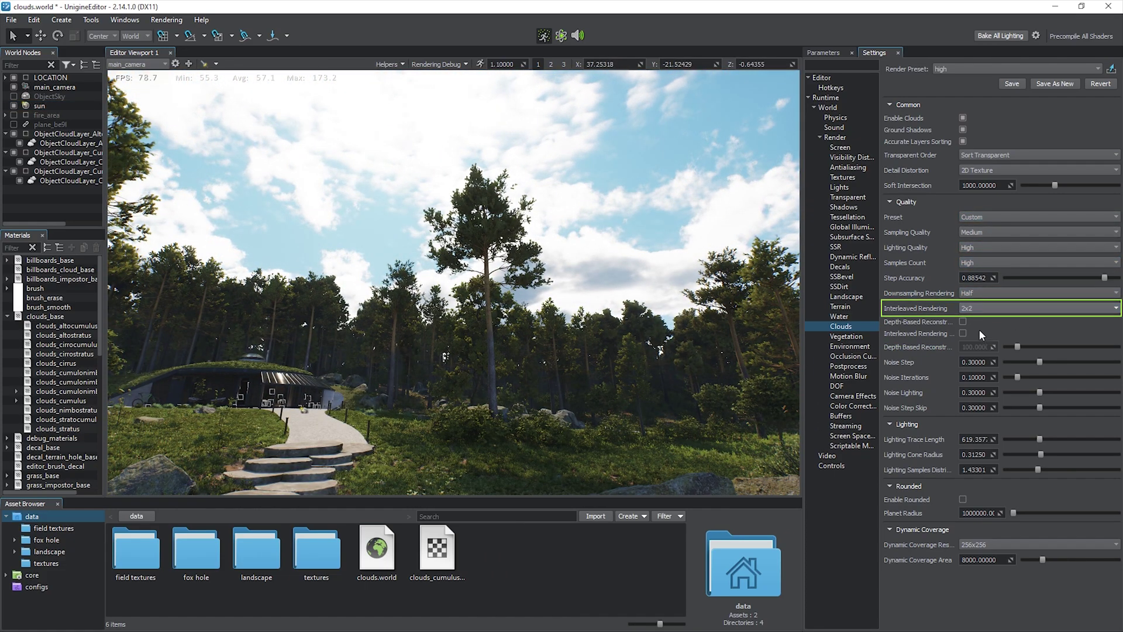
{"action": "mouse_move", "coordinate": [547, 358]}
{"action": "right_mouse_down"}
{"action": "mouse_move", "coordinate": [553, 343]}
{"action": "mouse_move", "coordinate": [612, 321]}
{"action": "mouse_move", "coordinate": [752, 307]}
{"action": "mouse_move", "coordinate": [541, 310]}
{"action": "mouse_move", "coordinate": [539, 348]}
{"action": "right_mouse_up"}
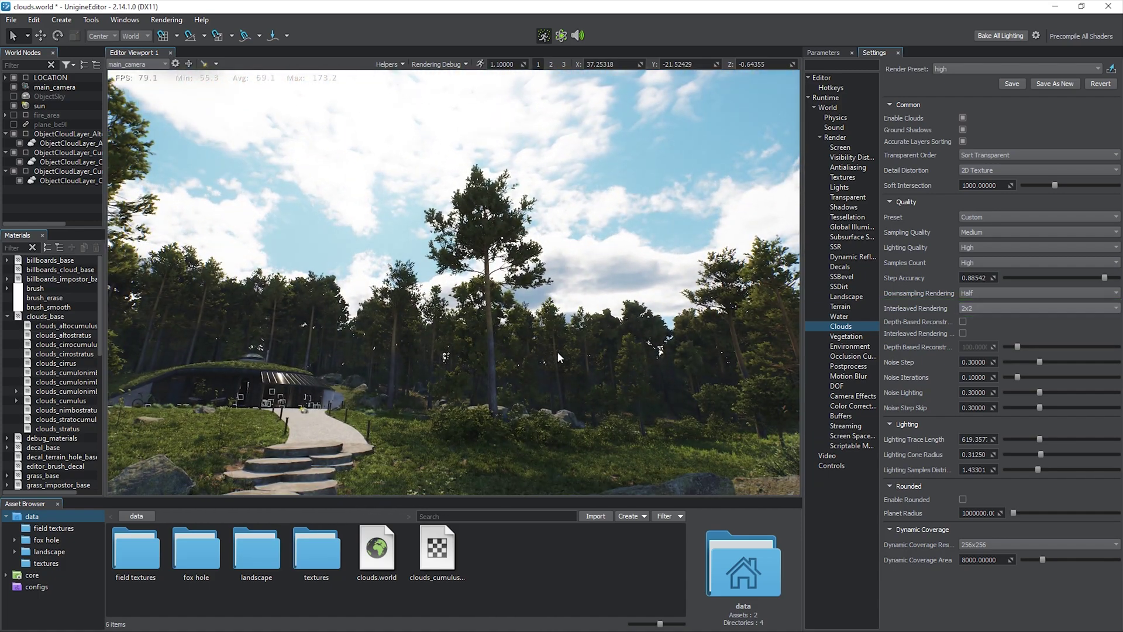
- Try the 4x4 and 8x8 Interleaved Rendering modes while moving the camera near the house
{"action": "left_click", "coordinate": [999, 306]}
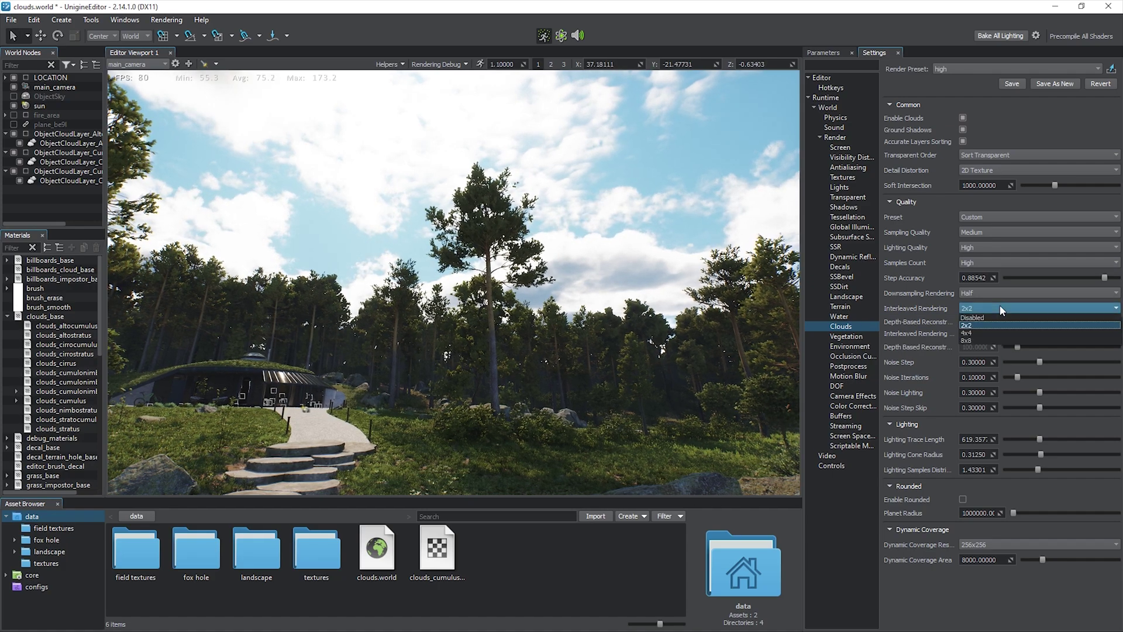
{"action": "left_click", "coordinate": [995, 328]}
{"action": "key", "text": "Down"}
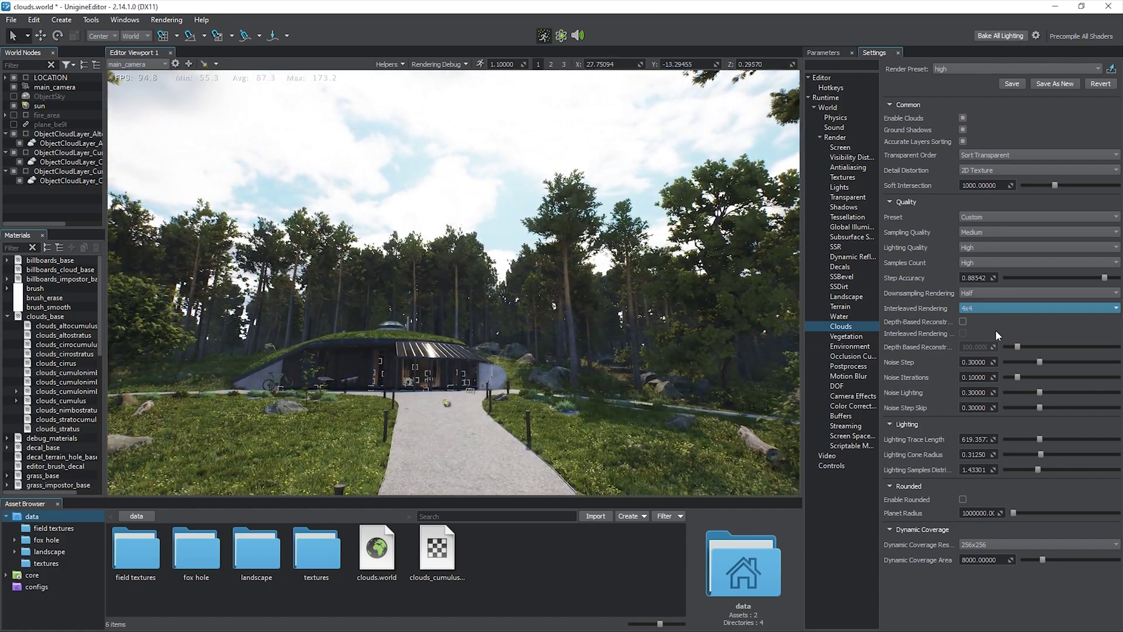
{"action": "left_click", "coordinate": [1000, 310]}
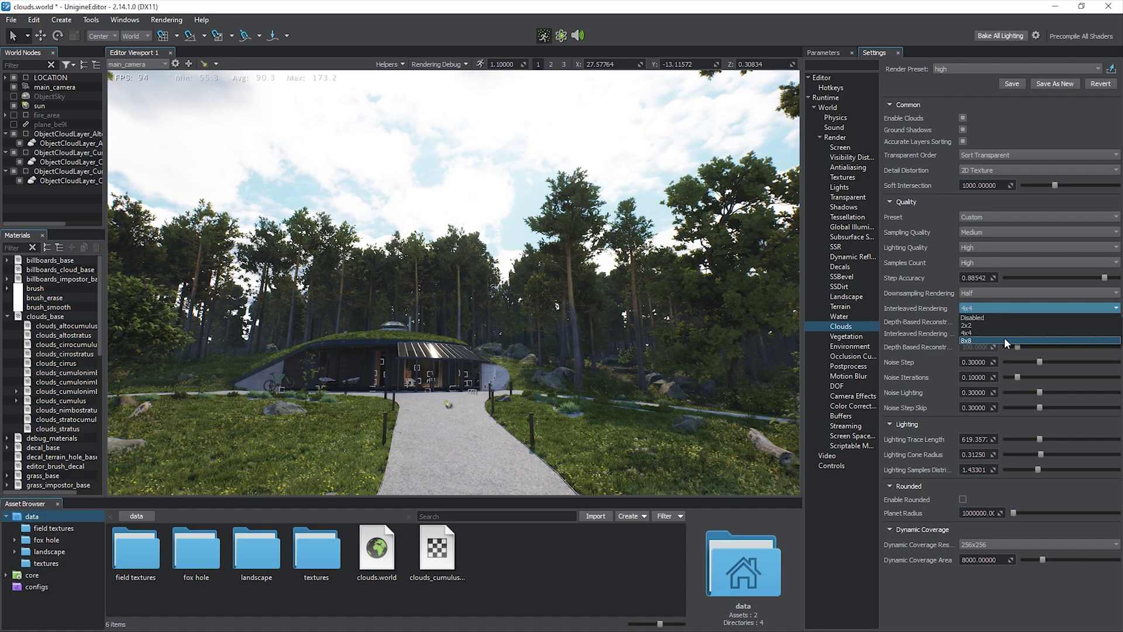
{"action": "left_click", "coordinate": [1005, 339]}
{"action": "mouse_move", "coordinate": [591, 363]}
{"action": "right_mouse_down"}
{"action": "mouse_move", "coordinate": [650, 296]}
{"action": "mouse_move", "coordinate": [679, 286]}
{"action": "mouse_move", "coordinate": [805, 282]}
{"action": "mouse_move", "coordinate": [901, 298]}
{"action": "mouse_move", "coordinate": [824, 224]}
{"action": "mouse_move", "coordinate": [476, 258]}
{"action": "mouse_move", "coordinate": [321, 344]}
{"action": "mouse_move", "coordinate": [283, 321]}
{"action": "mouse_move", "coordinate": [398, 228]}
{"action": "mouse_move", "coordinate": [590, 358]}
{"action": "right_mouse_up"}
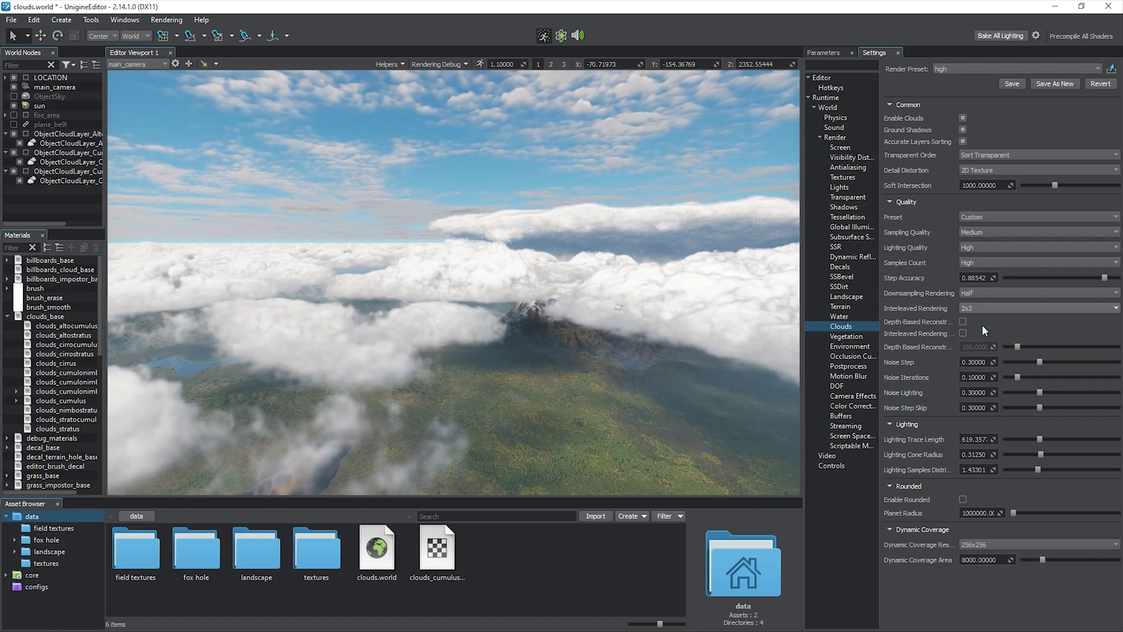
- Enable Depth-Based Reconstruction, comparing it on and off, with a threshold of about 62.5, and enable the additional Interleaved Rendering option beneath it
{"action": "left_click", "coordinate": [964, 320]}
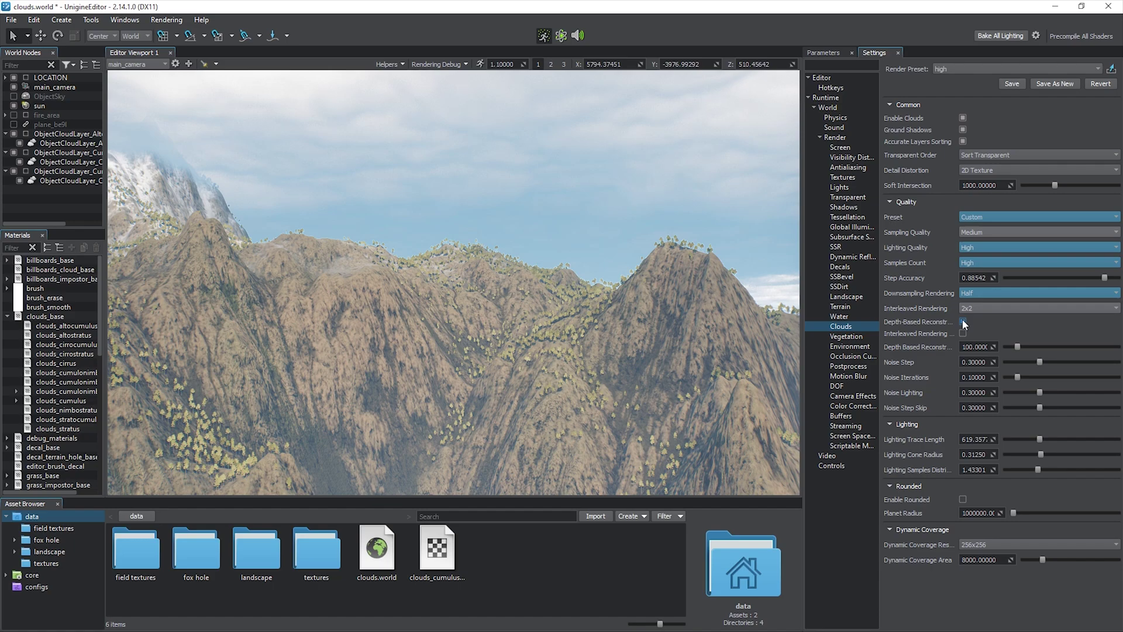
{"action": "left_click", "coordinate": [963, 321]}
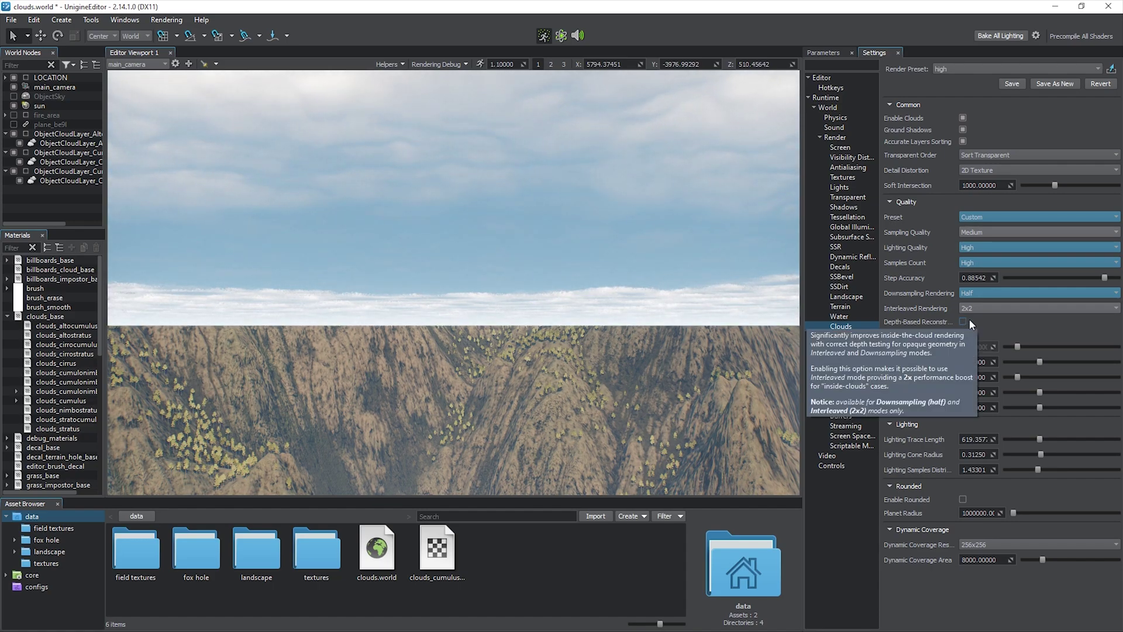
{"action": "left_click", "coordinate": [963, 321]}
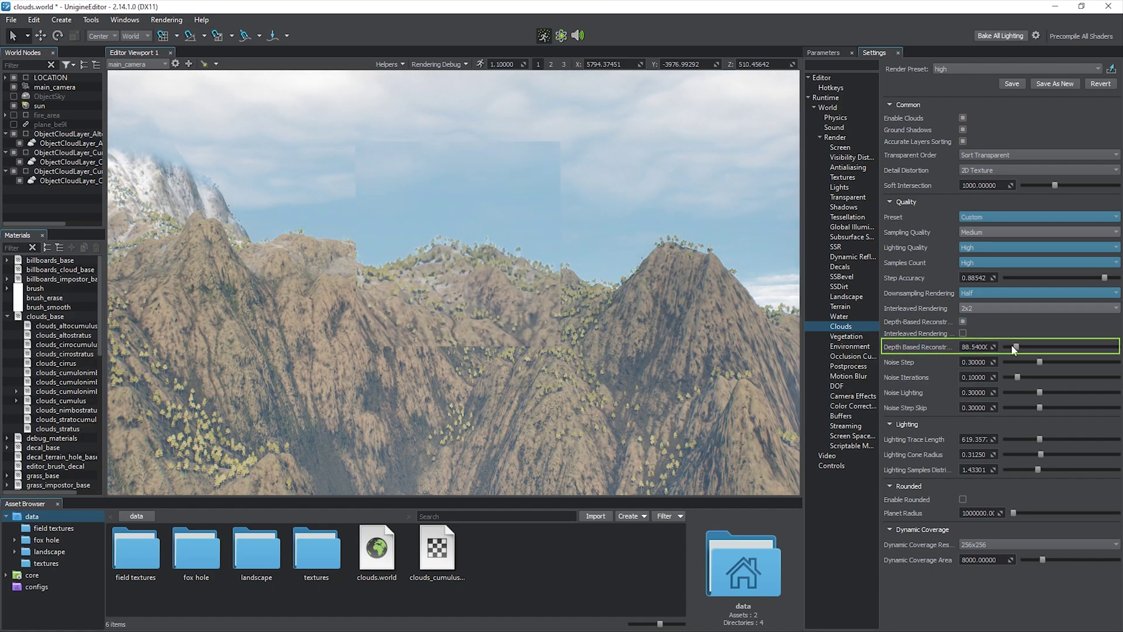
{"action": "left_click_drag", "start_coordinate": [1018, 348], "coordinate": [1014, 347]}
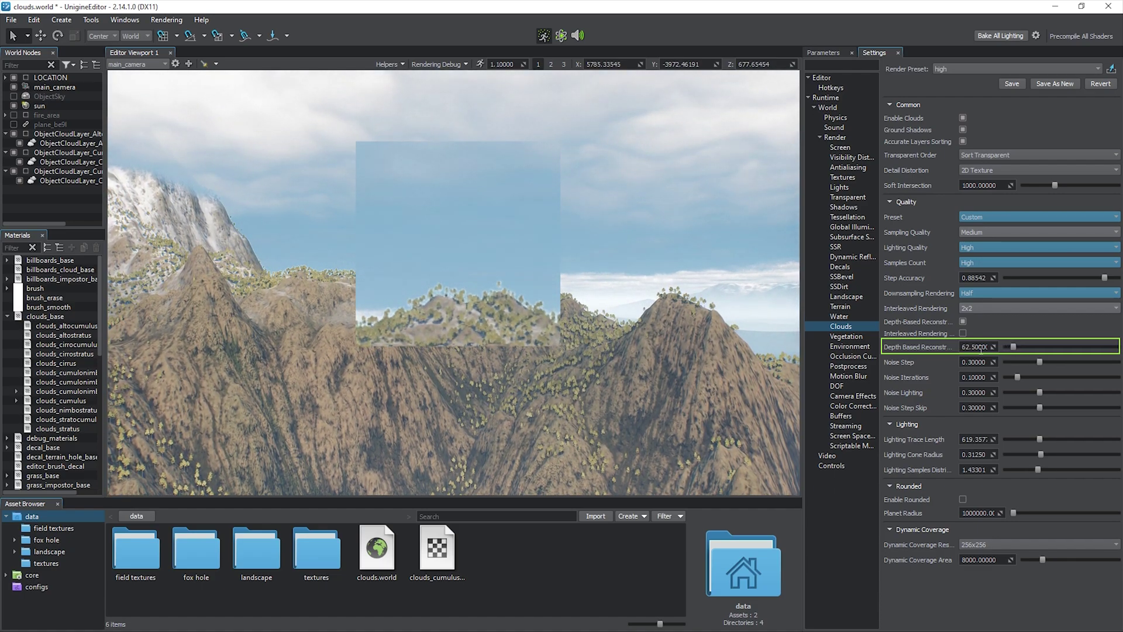
{"action": "left_click", "coordinate": [963, 334]}
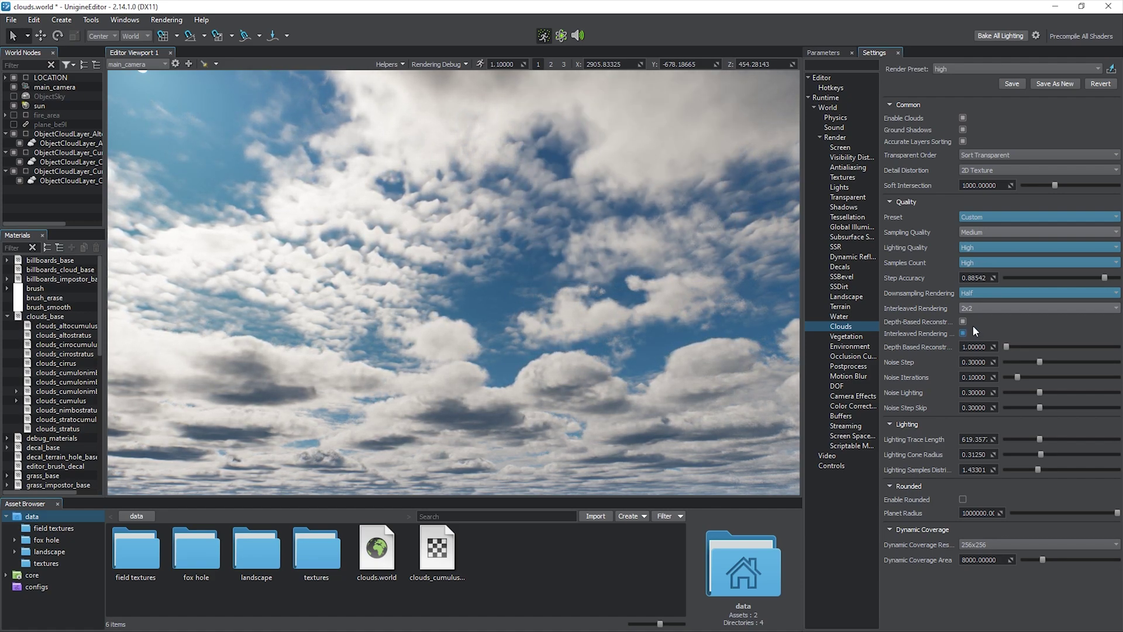
- Set the clouds' Interleaved Rendering to Disabled and Downsampling Rendering to Full
{"action": "left_click", "coordinate": [989, 309]}
{"action": "left_click", "coordinate": [990, 316]}
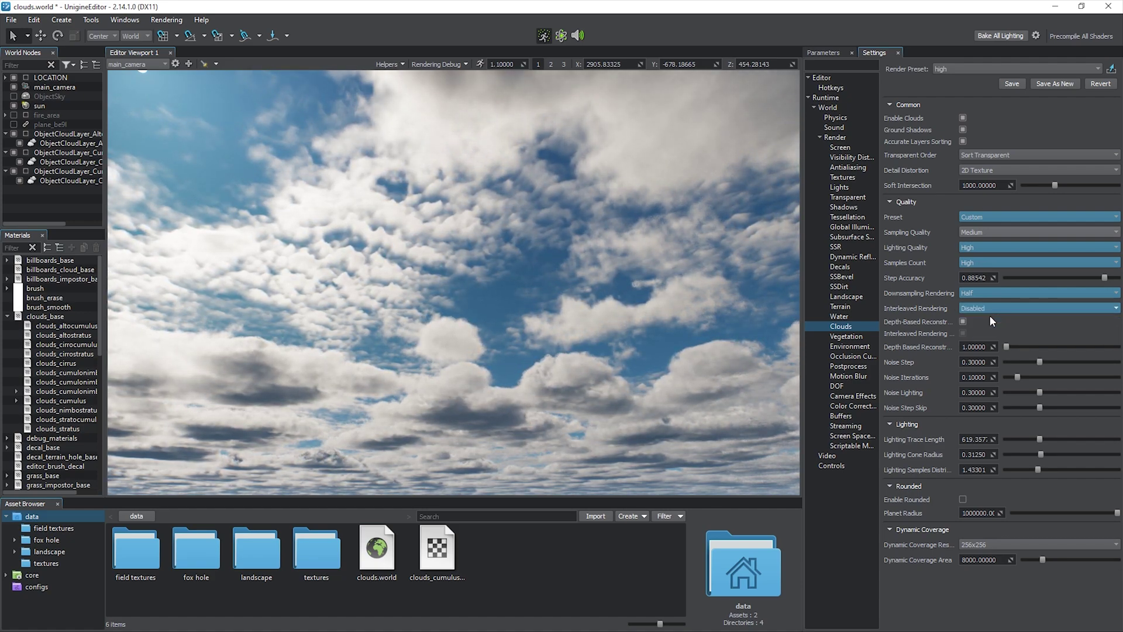
{"action": "left_click", "coordinate": [991, 295]}
{"action": "left_click", "coordinate": [990, 300]}
- Test the cloud noise settings at 0, and set Noise Iterations to 0.125 and Noise Step, Lighting and Step Skip to about 0.302
{"action": "left_click_drag", "start_coordinate": [1040, 362], "coordinate": [1006, 361]}
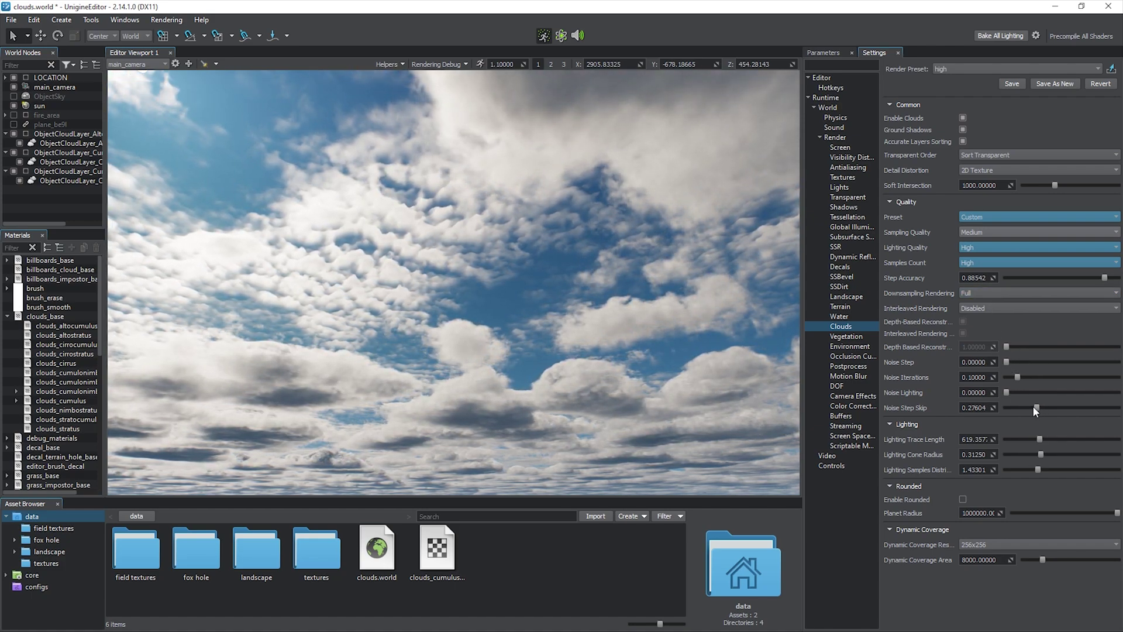
{"action": "left_click_drag", "start_coordinate": [1010, 376], "coordinate": [1049, 377]}
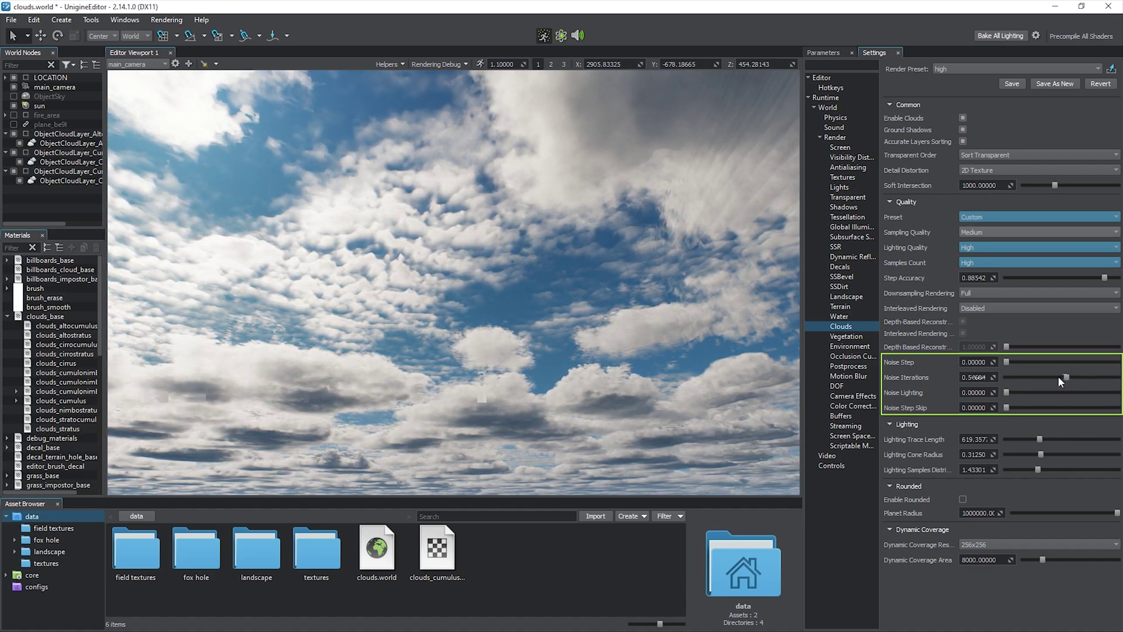
{"action": "mouse_move", "coordinate": [1018, 377]}
{"action": "left_mouse_down"}
{"action": "mouse_move", "coordinate": [1041, 362]}
{"action": "mouse_move", "coordinate": [1016, 392]}
{"action": "left_mouse_up"}
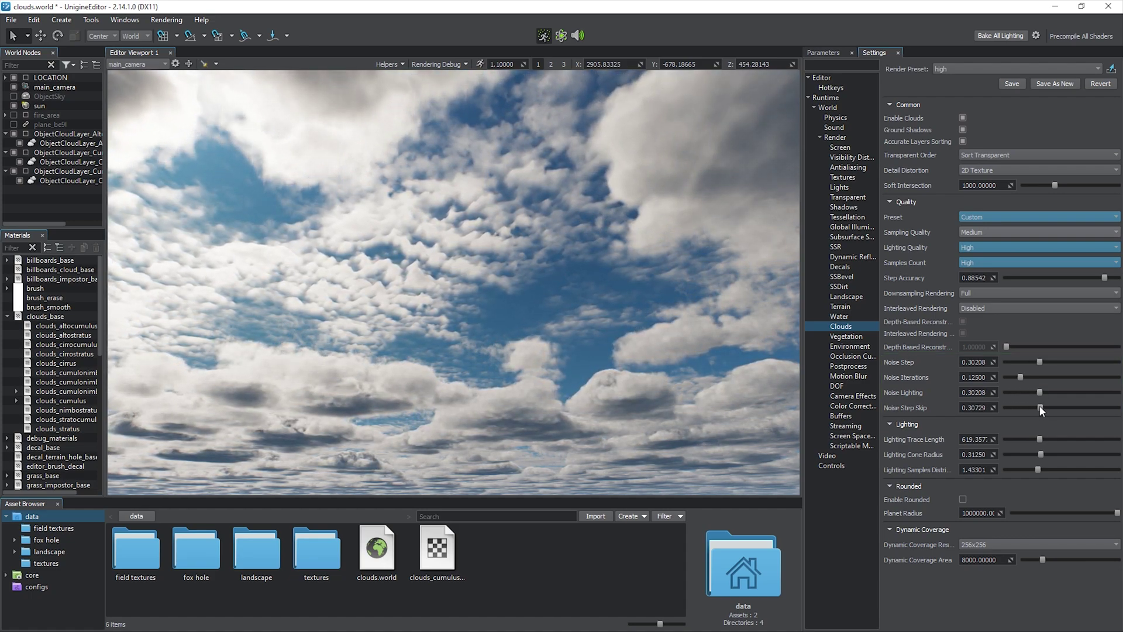
{"action": "left_click_drag", "start_coordinate": [1041, 408], "coordinate": [1040, 408]}
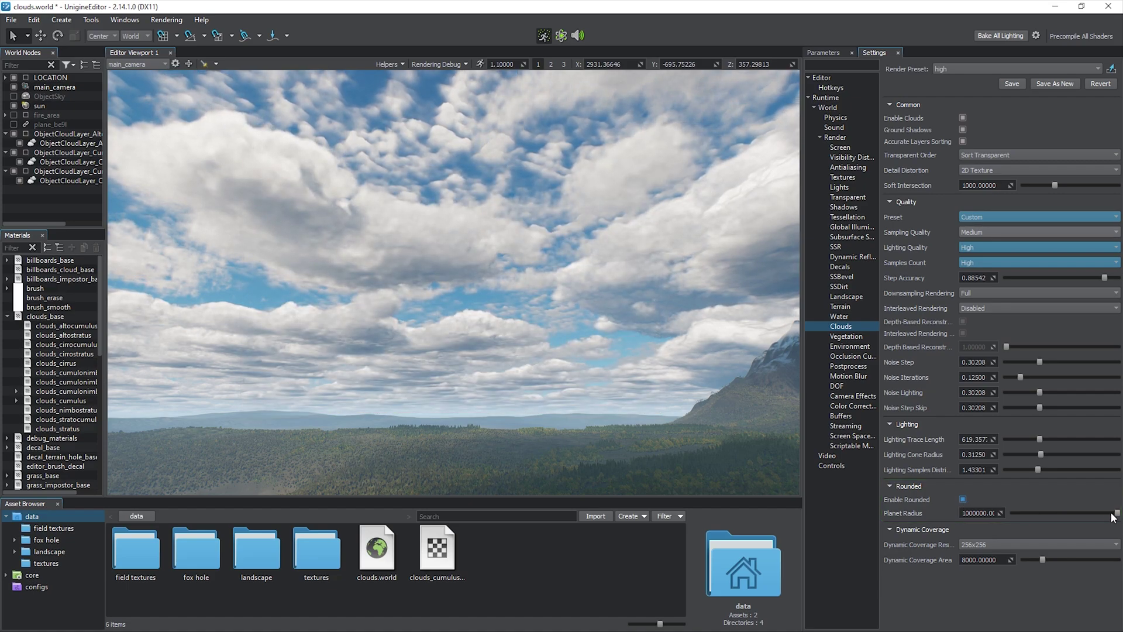
- Raise the Planet Radius of the rounded clouds to the maximum of 1000000
{"action": "left_click_drag", "start_coordinate": [1044, 514], "coordinate": [1119, 517]}
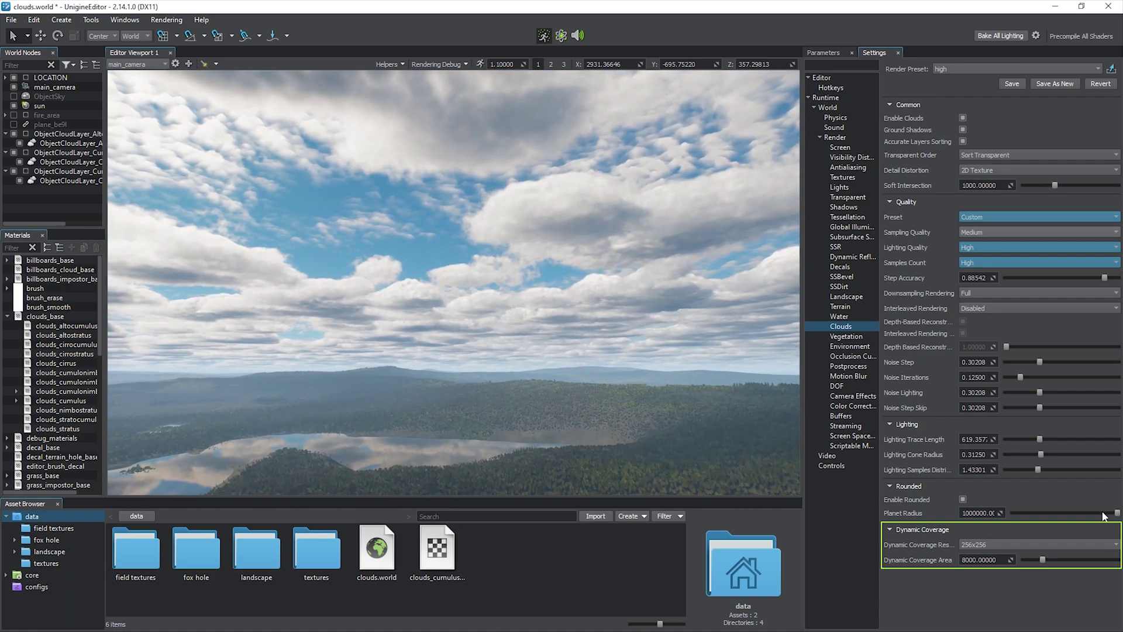
- Create a Field Weather object and place it over the forested terrain beyond the lake
{"action": "right_click", "coordinate": [479, 202]}
{"action": "mouse_move", "coordinate": [519, 295]}
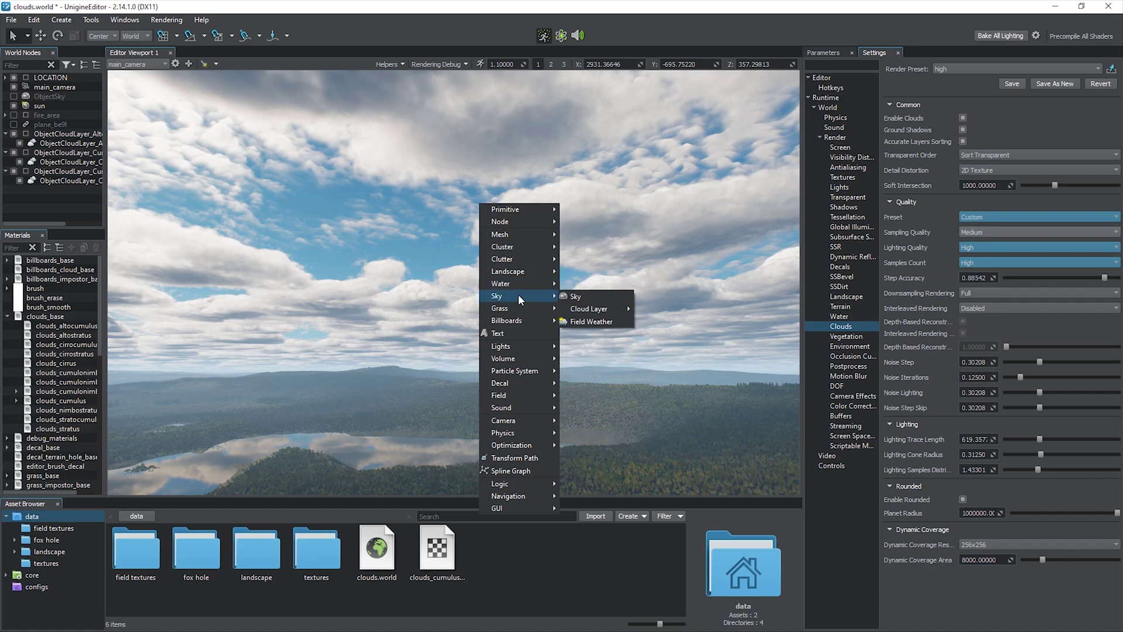
{"action": "left_click", "coordinate": [620, 323]}
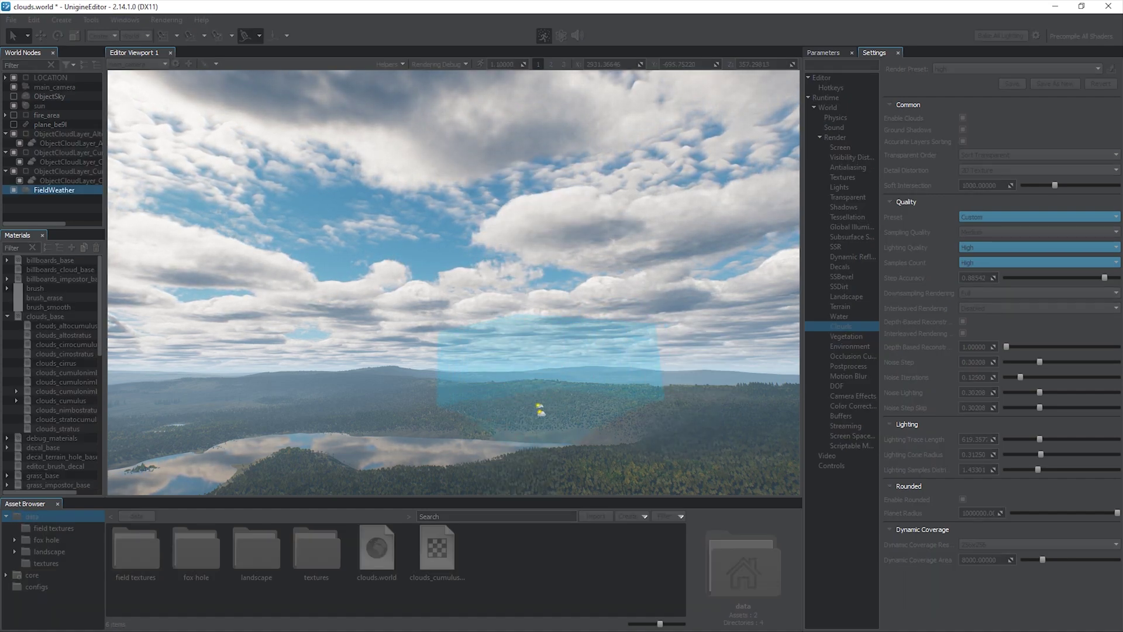
{"action": "left_click", "coordinate": [506, 409]}
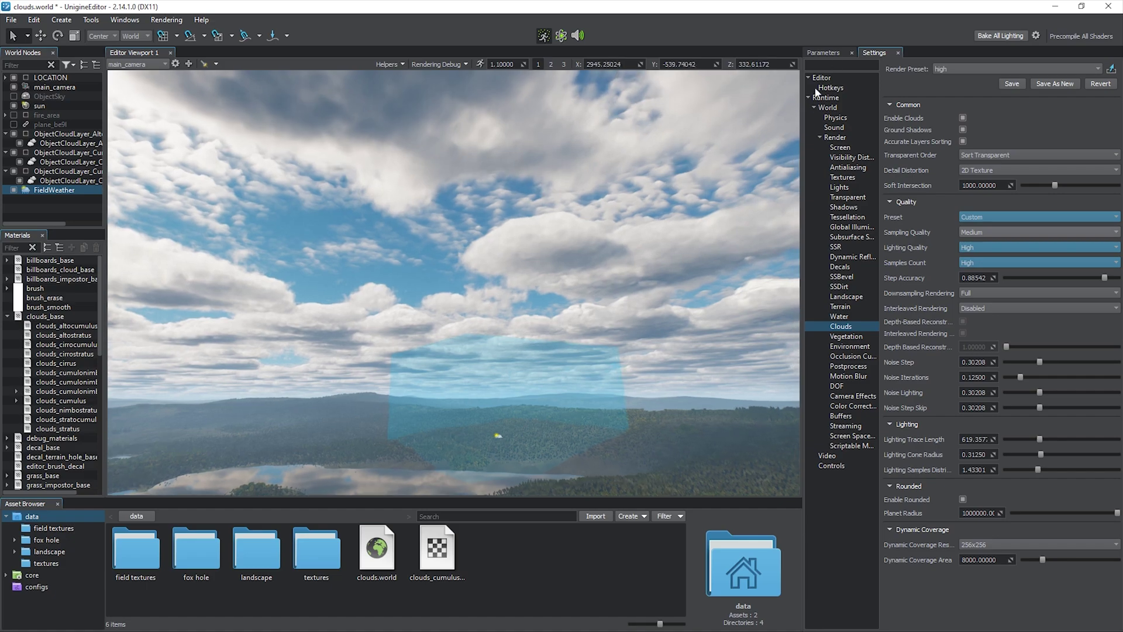
- Give the weather field a 2000 × 2000 × 1000 size, Box attenuation of 0.2 and checker_sh.png from the field textures folder as coverage texture
{"action": "left_click", "coordinate": [824, 53]}
{"action": "left_click", "coordinate": [76, 527]}
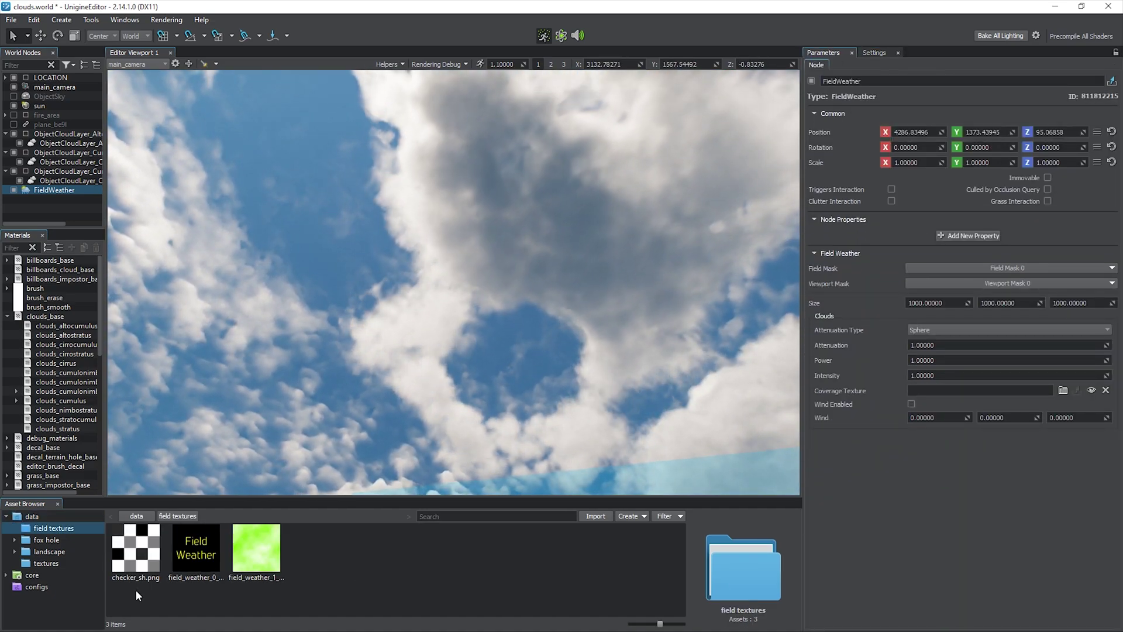
{"action": "left_click_drag", "start_coordinate": [135, 573], "coordinate": [983, 390]}
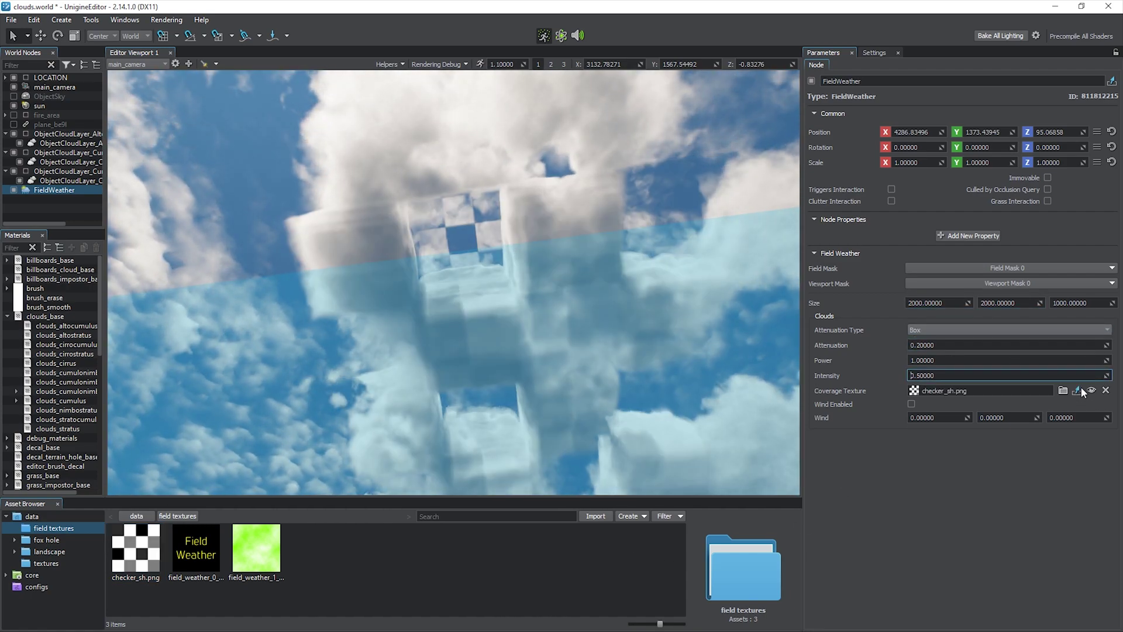
- Raise the weather field to about Z 1895 and move it to about X 4028, Y 1601
{"action": "left_click", "coordinate": [1037, 132]}
{"action": "type", "text": "13w"}
{"action": "left_click_drag", "start_coordinate": [475, 387], "coordinate": [440, 355]}
{"action": "key", "text": "q"}
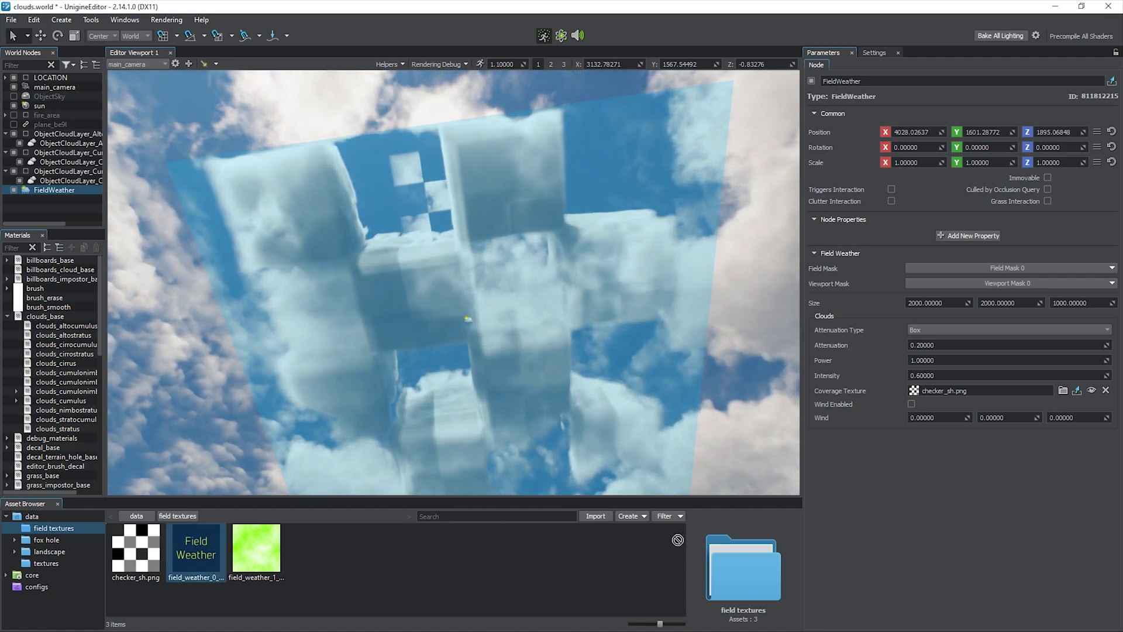
- Replace the weather field's coverage texture with the field_weather_0 texture and set its Attenuation Type to Sphere
{"action": "left_click_drag", "start_coordinate": [665, 540], "coordinate": [973, 391]}
{"action": "left_click", "coordinate": [965, 330]}
{"action": "left_click", "coordinate": [961, 342]}
- Rotate the weather field with the text-shaped clouds to 270 degrees about Z
{"action": "key", "text": "e"}
{"action": "left_click_drag", "start_coordinate": [523, 291], "coordinate": [501, 237], "text": "ctrl"}
{"action": "key", "text": "q"}
{"action": "right_click_drag", "start_coordinate": [502, 240], "coordinate": [502, 240]}
- Duplicate the weather field beside the original and assign checker_sh.png as the copy's coverage texture
{"action": "key", "text": "w"}
{"action": "mouse_move", "coordinate": [520, 191]}
{"action": "left_mouse_down", "text": "shift"}
{"action": "mouse_move", "coordinate": [483, 269]}
{"action": "mouse_move", "coordinate": [324, 204]}
{"action": "mouse_move", "coordinate": [243, 339]}
{"action": "left_mouse_up", "text": "shift"}
{"action": "left_click_drag", "start_coordinate": [940, 396], "coordinate": [941, 394]}
- Add another copy next to the checkered weather field, with coverage texture field_weather_1_alb.jpg and a rotation of about 5.25 degrees about Z
{"action": "left_click_drag", "start_coordinate": [284, 175], "coordinate": [559, 171], "text": "shift"}
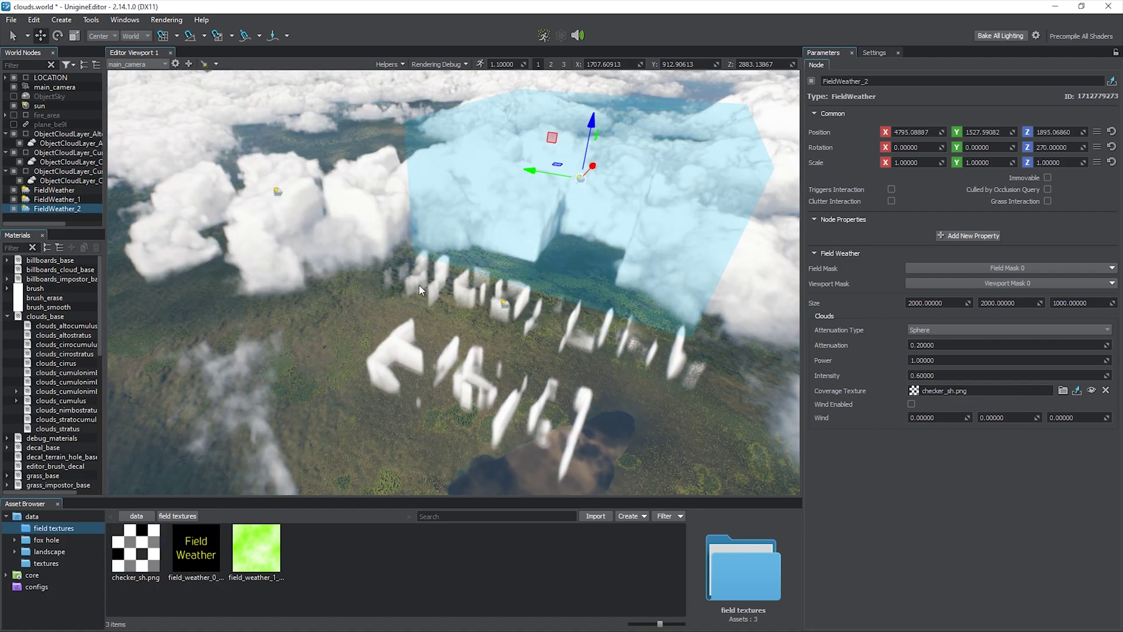
{"action": "left_click_drag", "start_coordinate": [926, 417], "coordinate": [982, 390]}
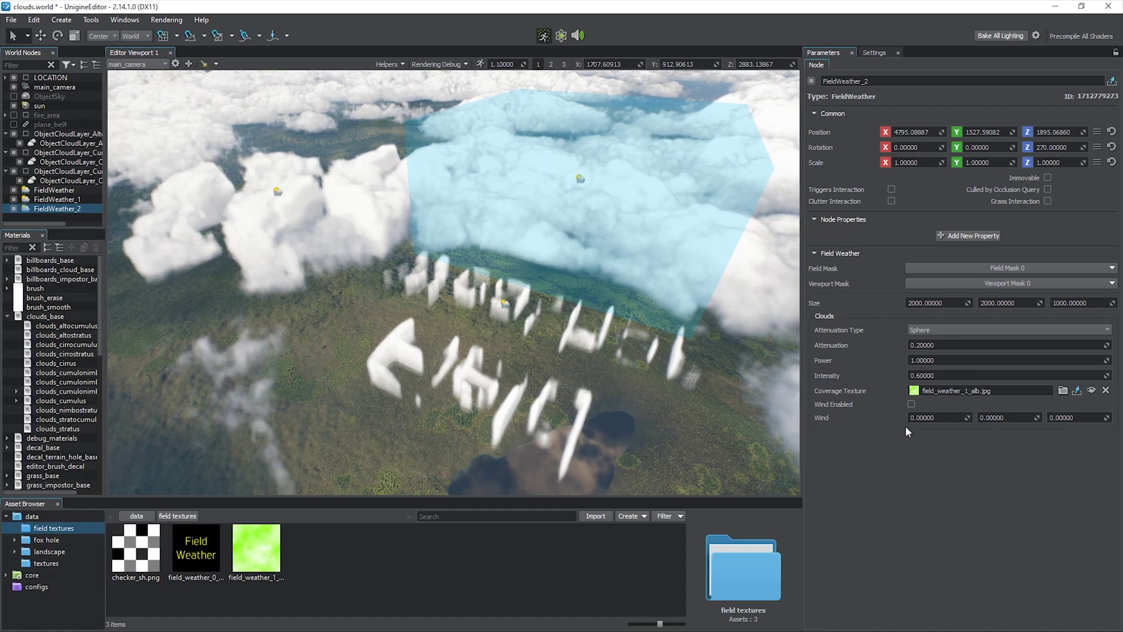
{"action": "key", "text": "e"}
{"action": "left_click_drag", "start_coordinate": [597, 204], "coordinate": [631, 178]}
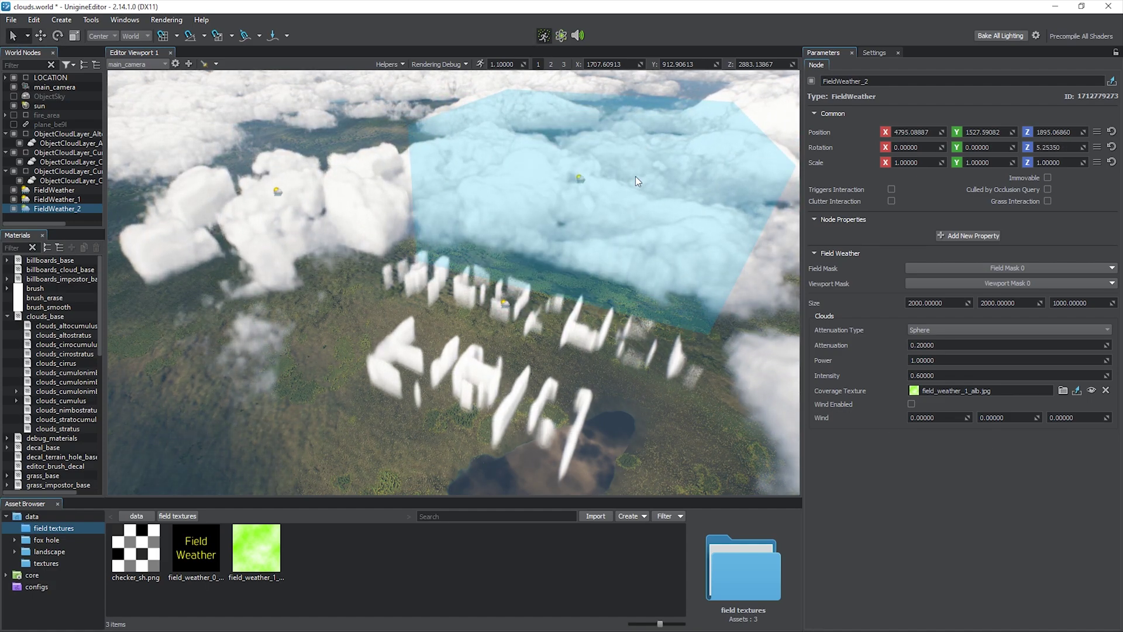
- In the clouds render settings, set the Dynamic Coverage Resolution to 2048x2048 and the Dynamic Coverage Area to about 20746
{"action": "left_click", "coordinate": [874, 53]}
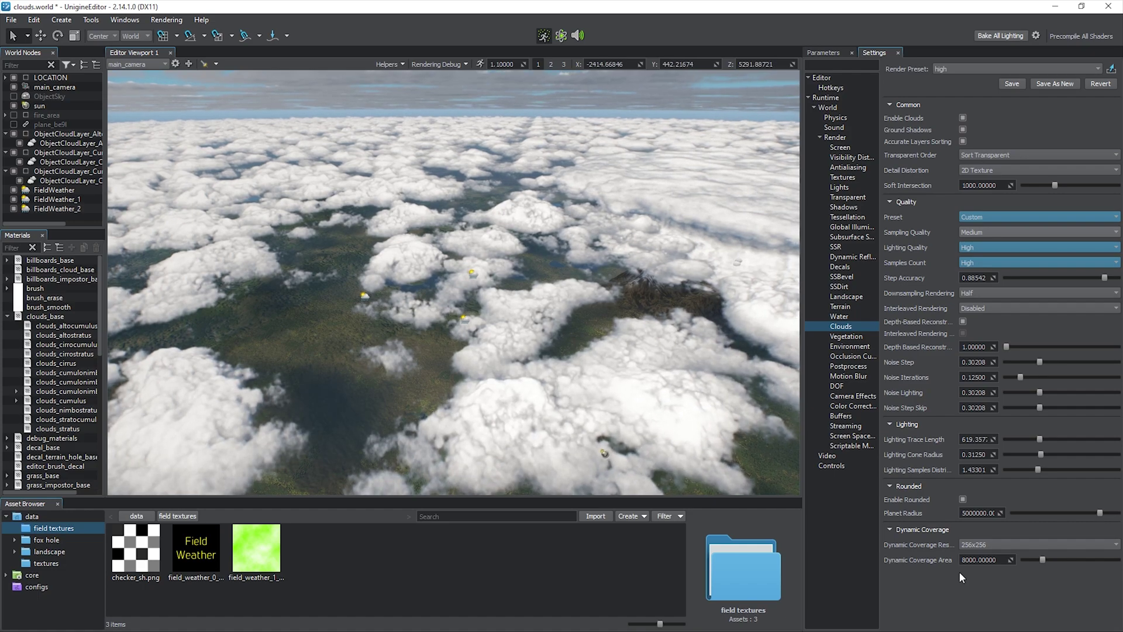
{"action": "left_click_drag", "start_coordinate": [1062, 560], "coordinate": [1078, 578]}
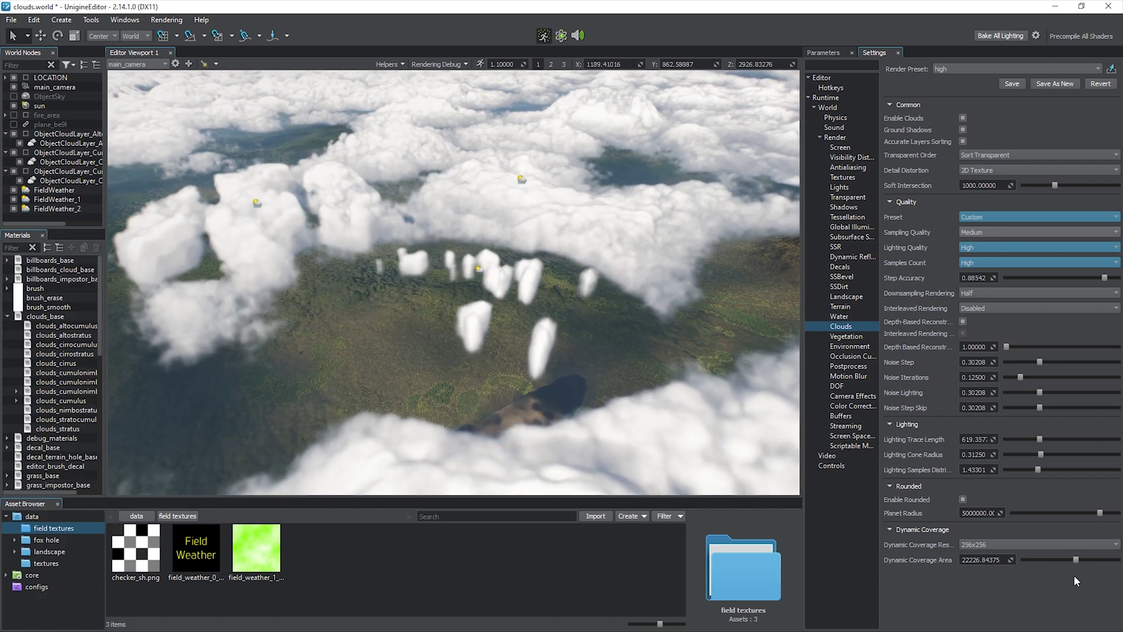
{"action": "mouse_move", "coordinate": [1076, 560]}
{"action": "left_mouse_down"}
{"action": "mouse_move", "coordinate": [1035, 560]}
{"action": "mouse_move", "coordinate": [1067, 557]}
{"action": "left_mouse_up"}
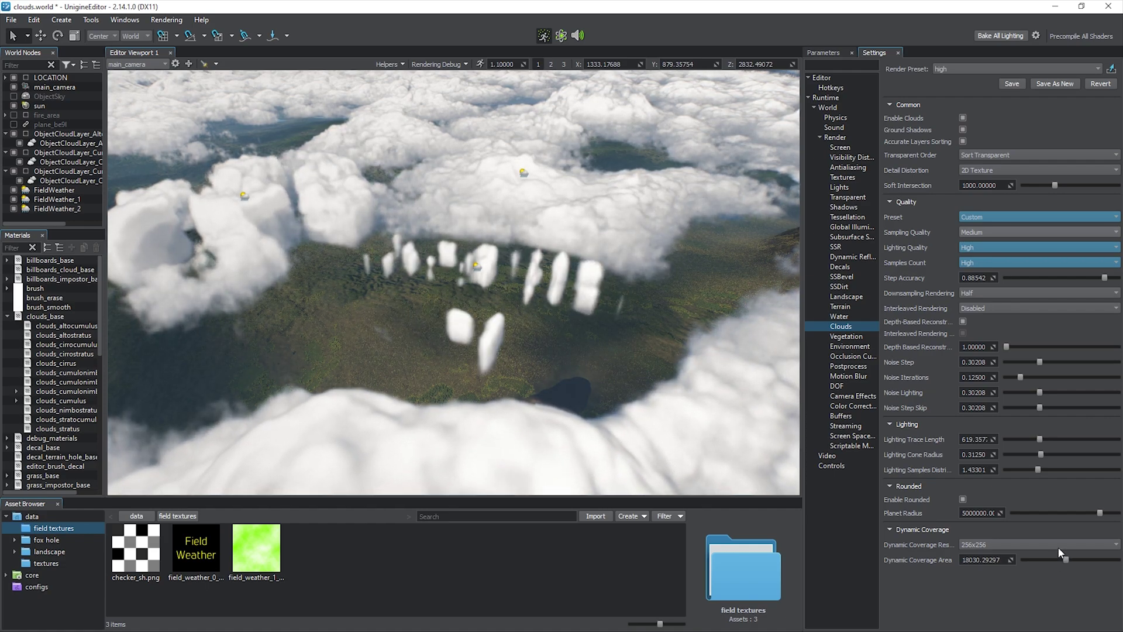
{"action": "left_click", "coordinate": [1058, 547]}
{"action": "left_click", "coordinate": [1055, 584]}
{"action": "left_click_drag", "start_coordinate": [1066, 560], "coordinate": [1073, 560]}
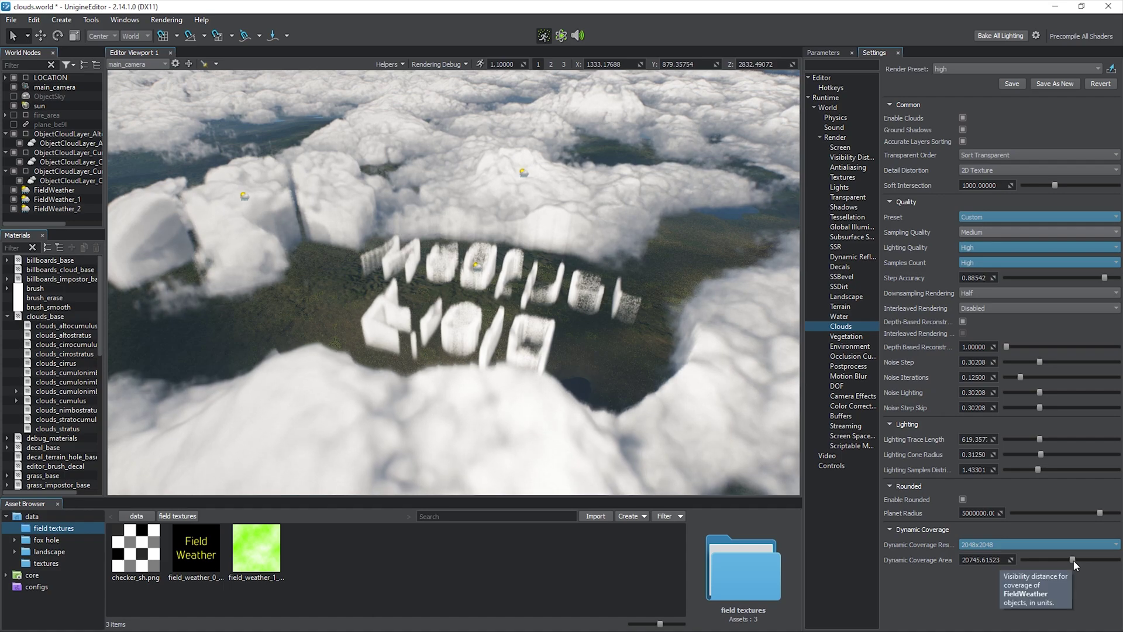
- Set the Dynamic Coverage Resolution to 512x512 and the clouds quality preset to Ultra
{"action": "left_click", "coordinate": [1067, 547]}
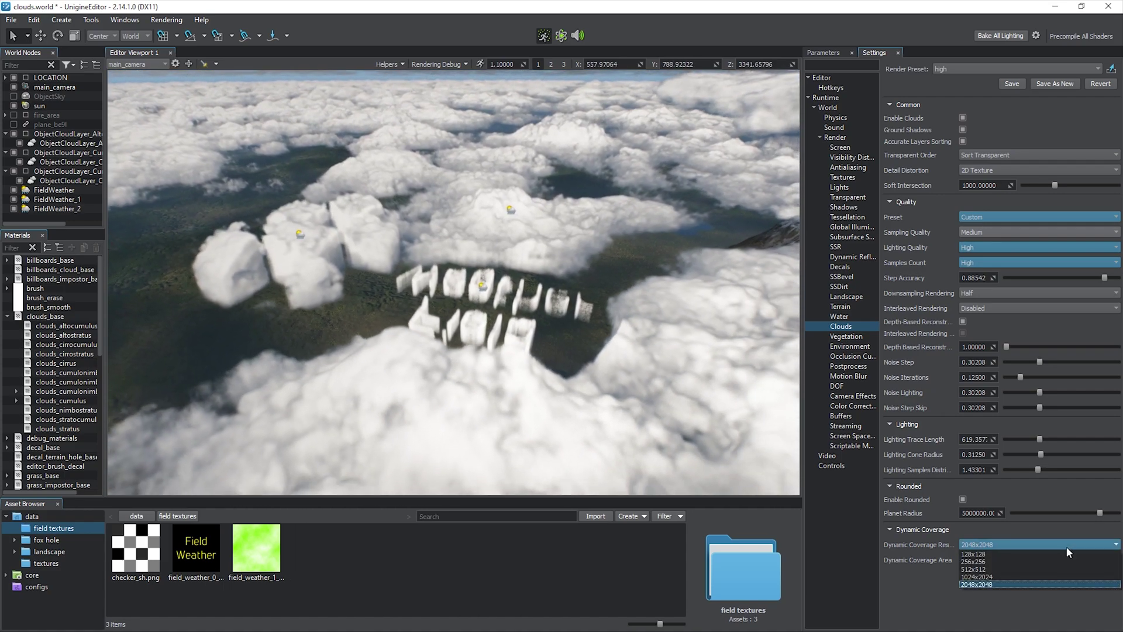
{"action": "left_click", "coordinate": [1062, 569]}
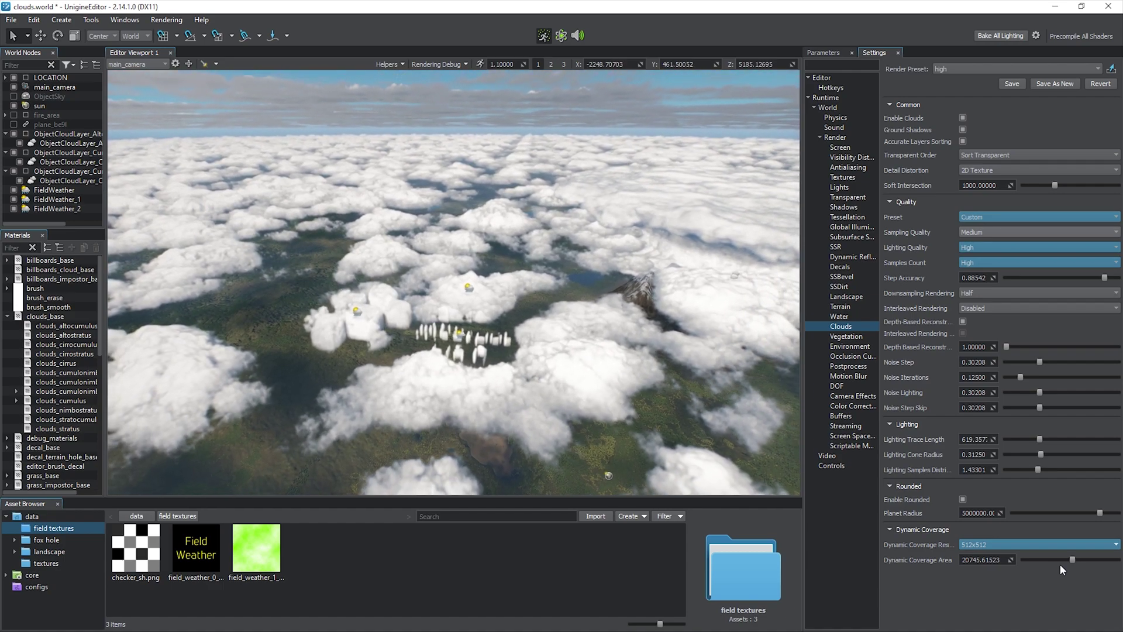
{"action": "left_click", "coordinate": [1005, 217]}
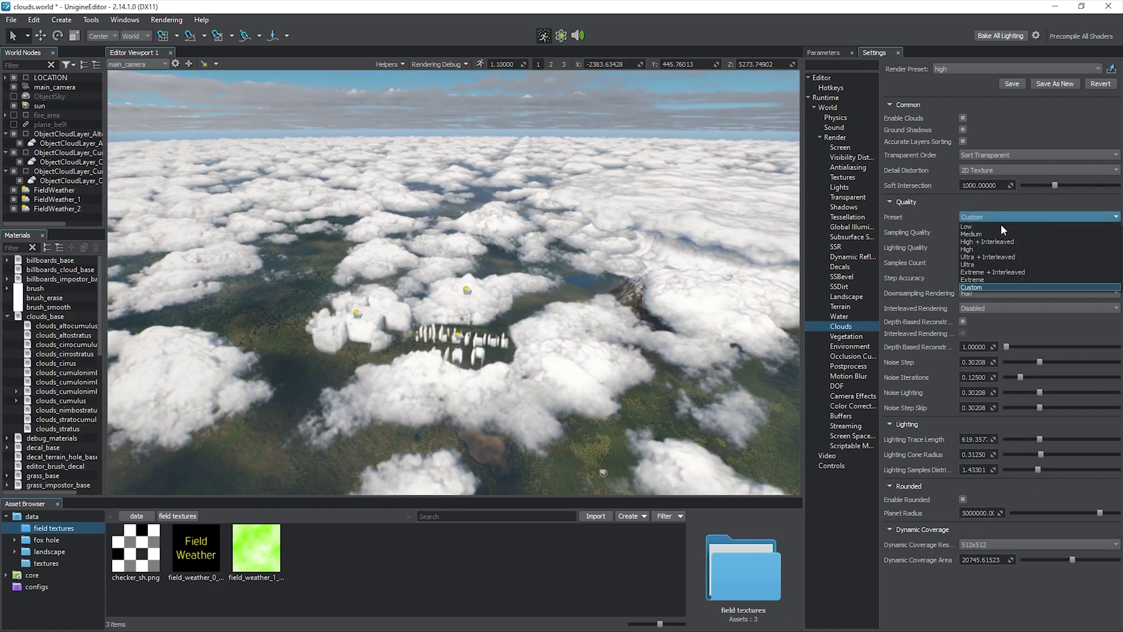
{"action": "left_click", "coordinate": [997, 265]}
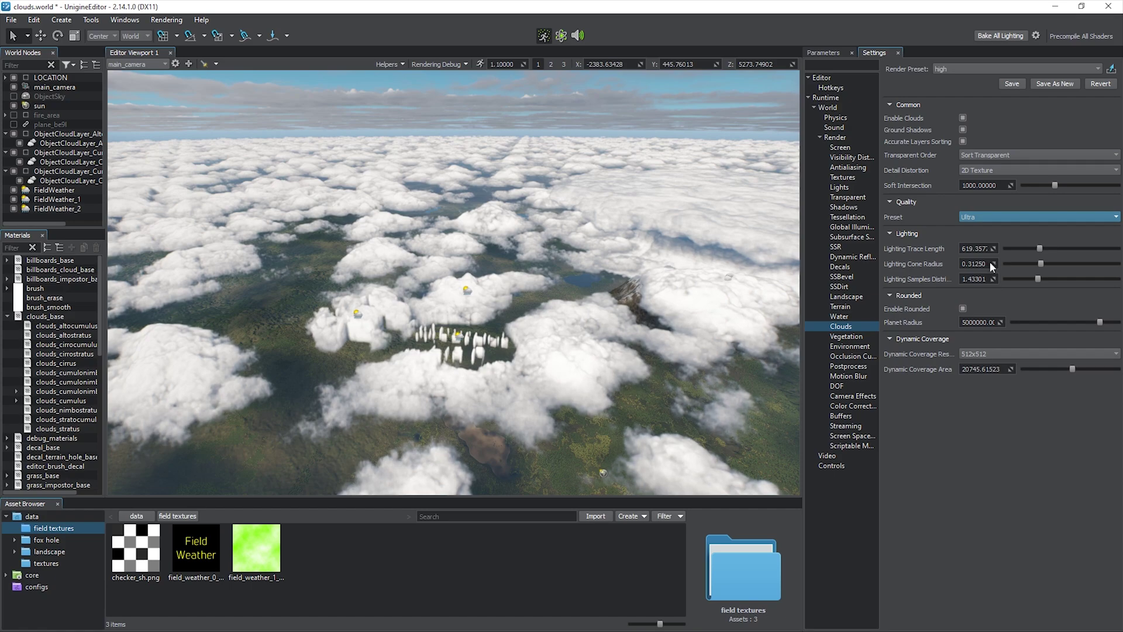
- Delete the three weather fields FieldWeather, FieldWeather_1 and FieldWeather_2 from the world
{"action": "left_click", "coordinate": [63, 209]}
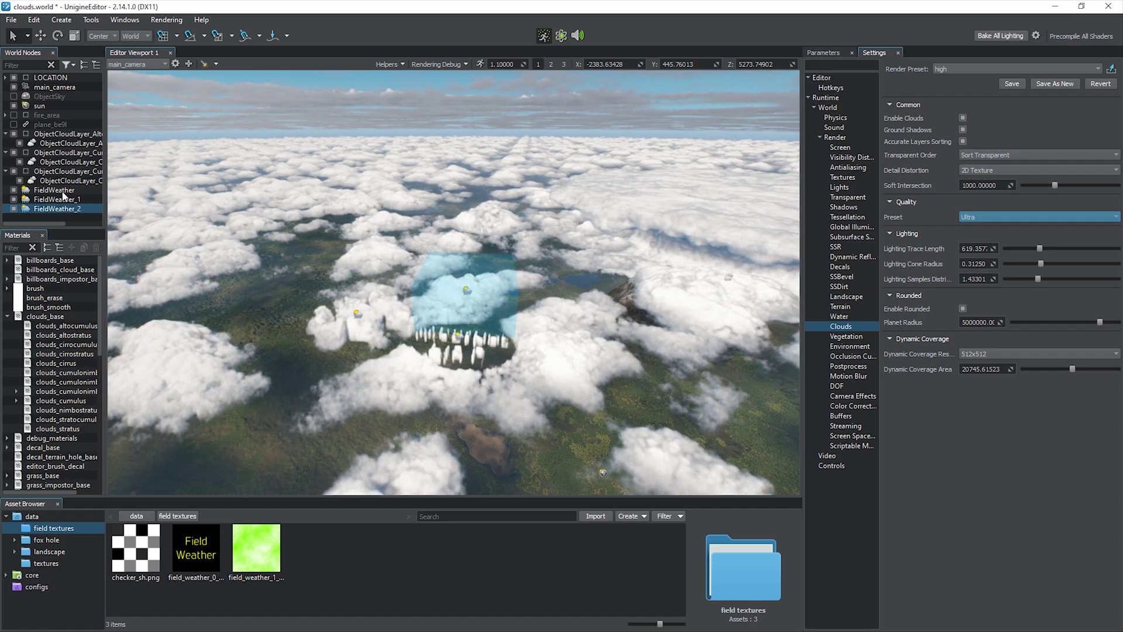
{"action": "left_click", "coordinate": [62, 191], "text": "shift"}
{"action": "right_click", "coordinate": [60, 190]}
{"action": "left_click", "coordinate": [96, 310]}
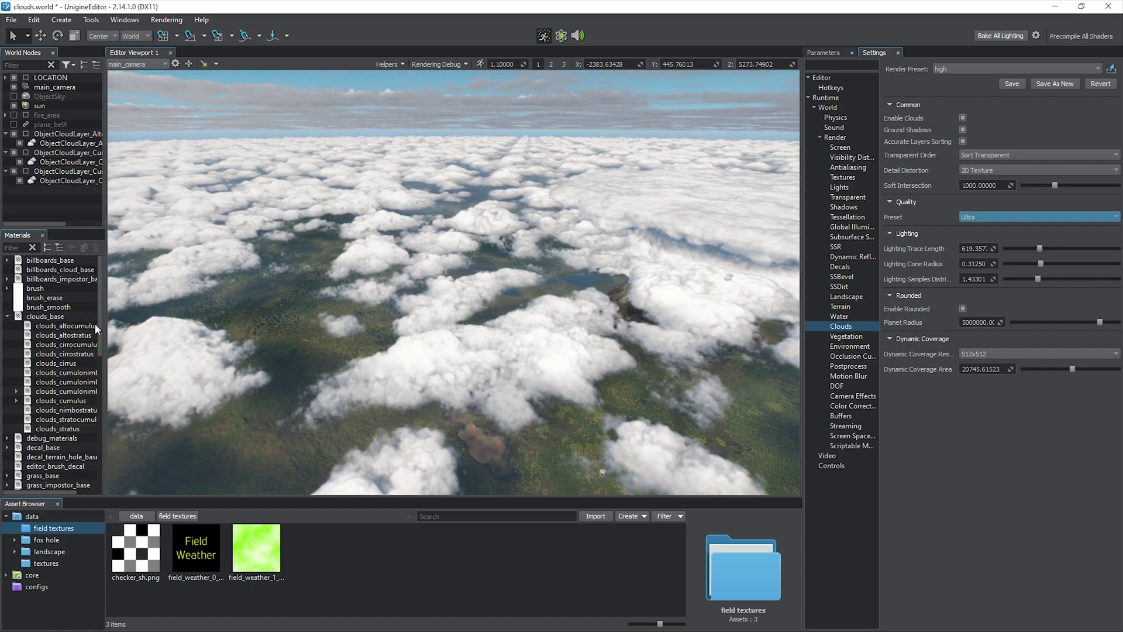
- Show the data folder's root and delete two of the three cloud layers, keeping only one cumulus layer
{"action": "left_click", "coordinate": [62, 515]}
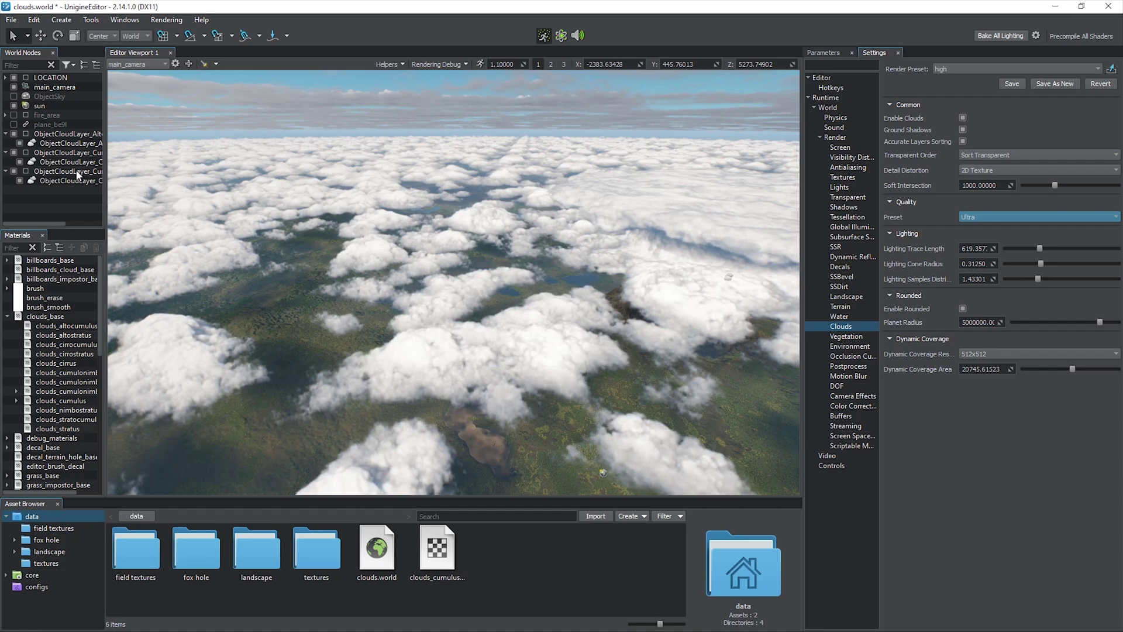
{"action": "right_click", "coordinate": [80, 139]}
{"action": "left_click", "coordinate": [102, 228]}
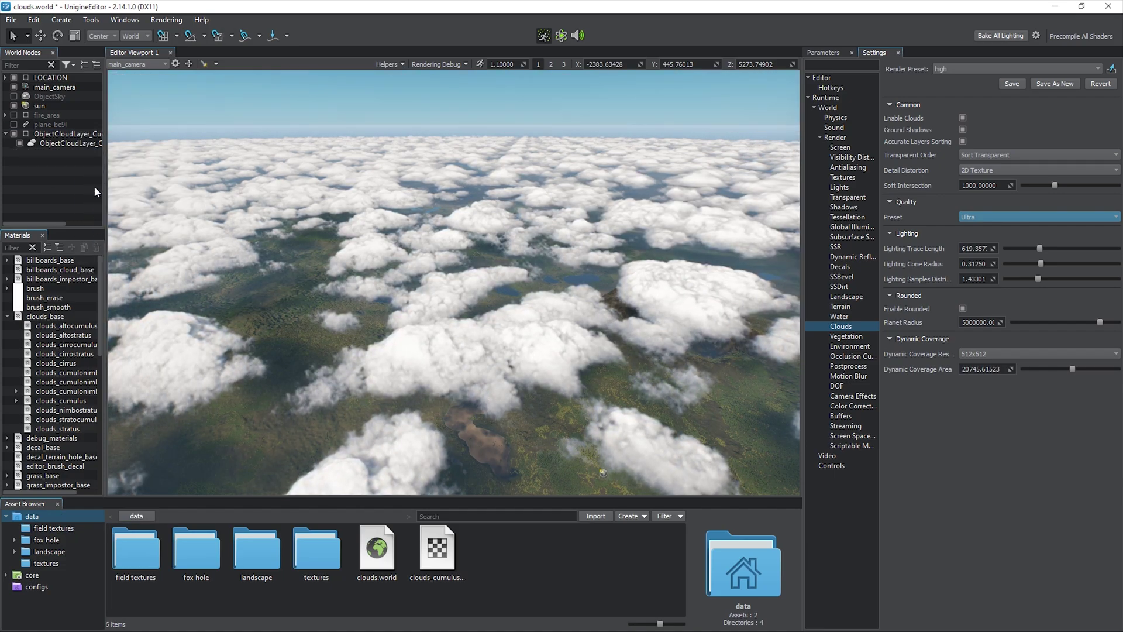
- Select the remaining cumulus cloud layer object, show its surface material parameters and save the world
{"action": "left_click", "coordinate": [92, 145]}
{"action": "double_click", "coordinate": [91, 145]}
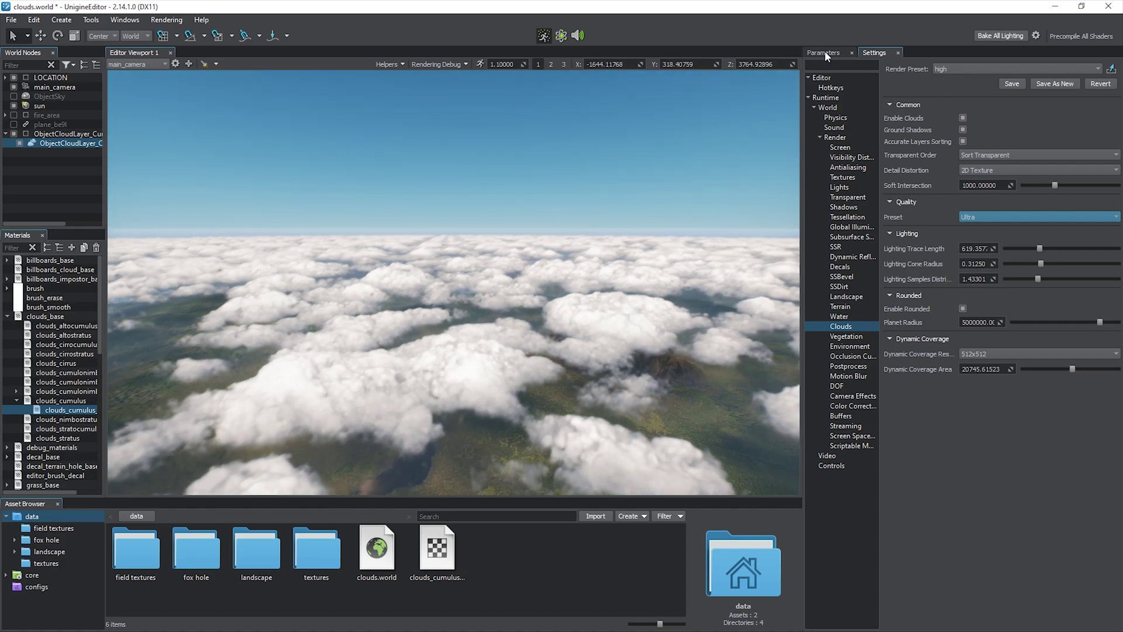
{"action": "left_click", "coordinate": [825, 52]}
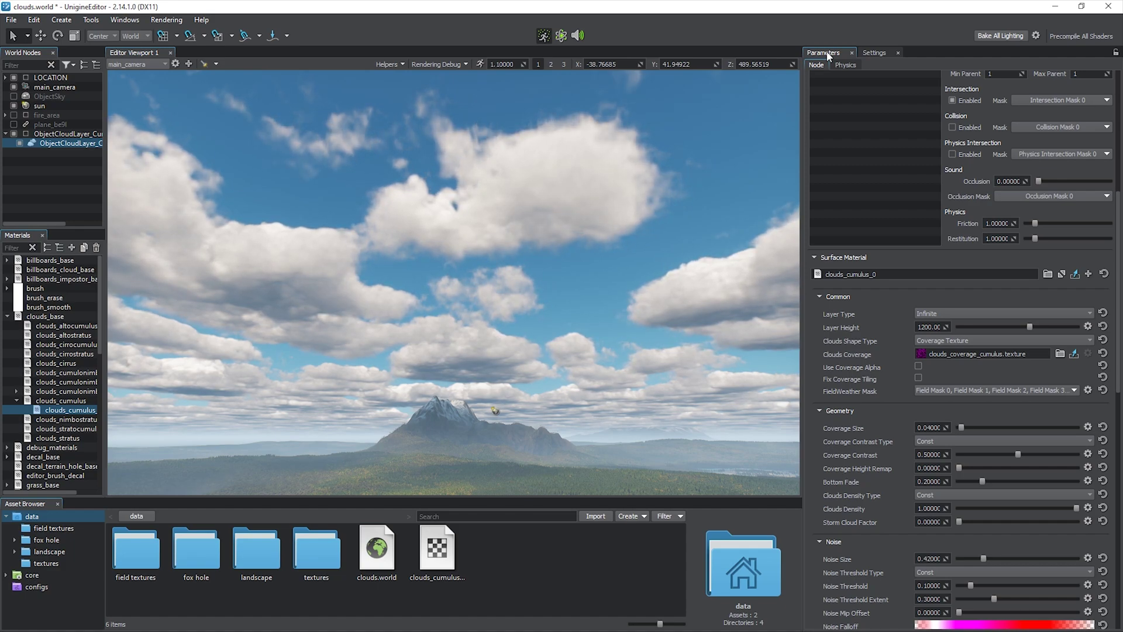
{"action": "key", "text": "ctrl+s"}
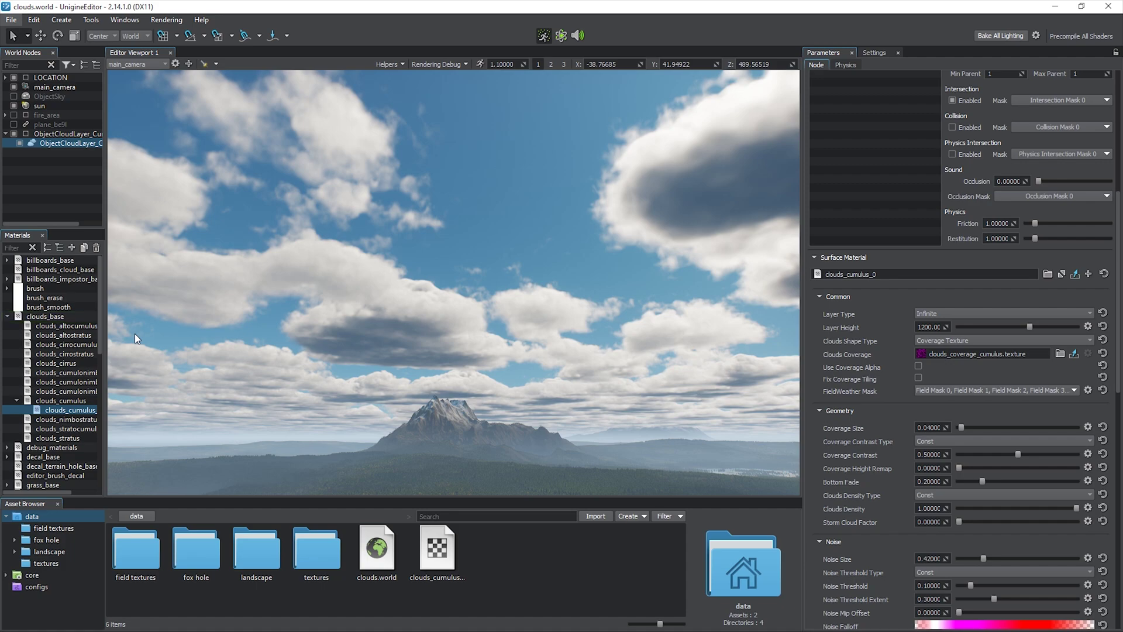
- Assign the clouds_base material to the cloud layer, create a child material from it and set its Layer Type to Defined
{"action": "left_click_drag", "start_coordinate": [46, 316], "coordinate": [135, 301]}
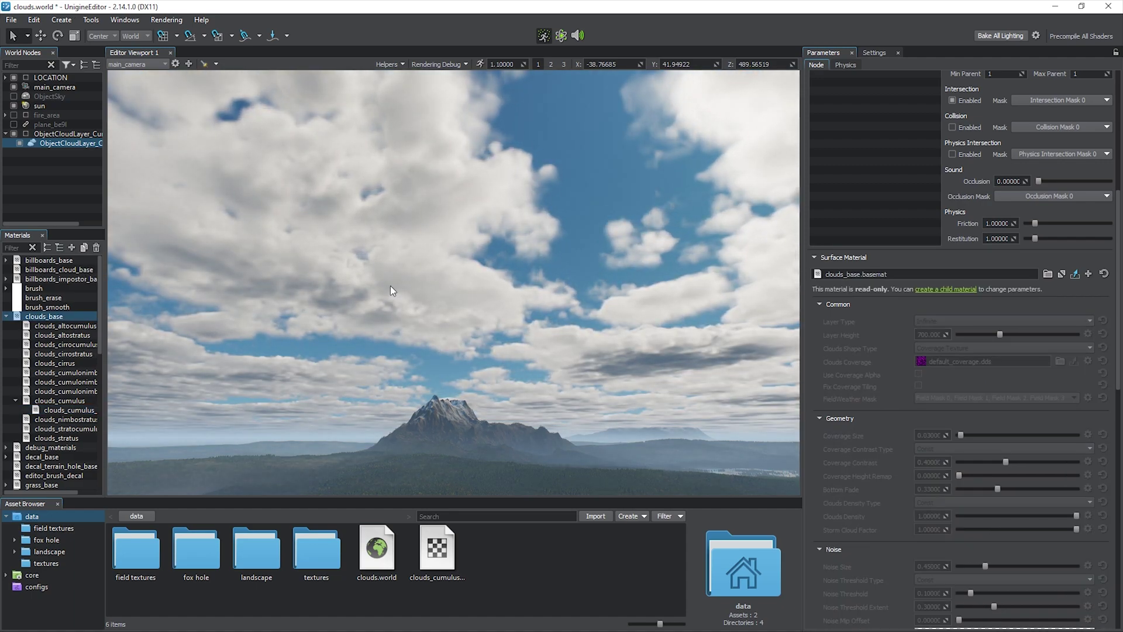
{"action": "left_click", "coordinate": [947, 290]}
{"action": "left_click", "coordinate": [968, 313]}
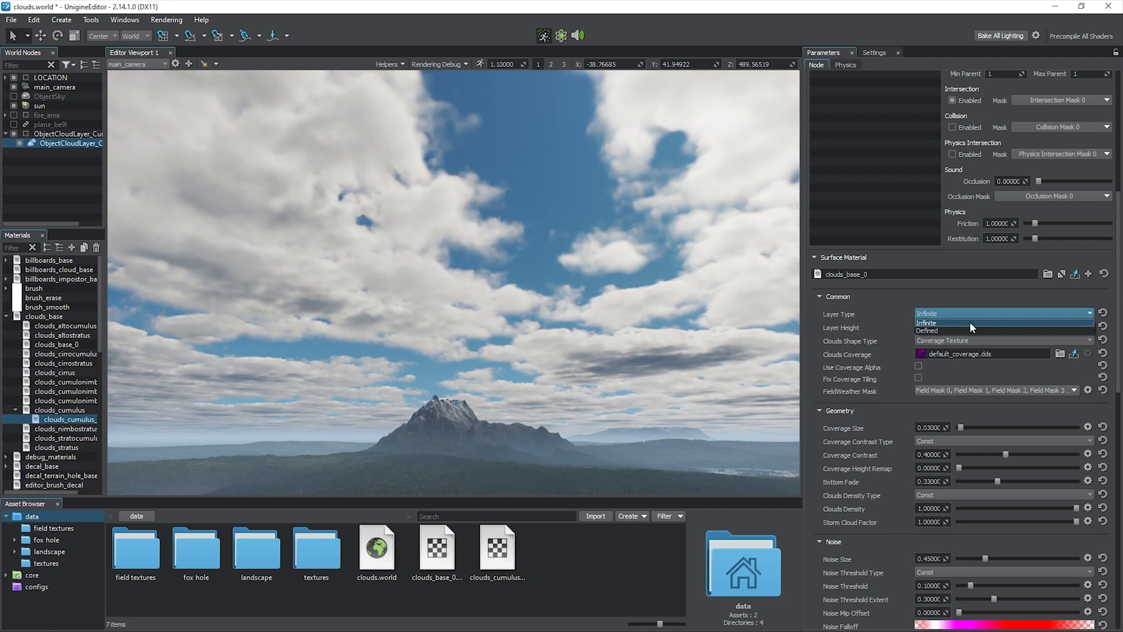
{"action": "left_click", "coordinate": [964, 330]}
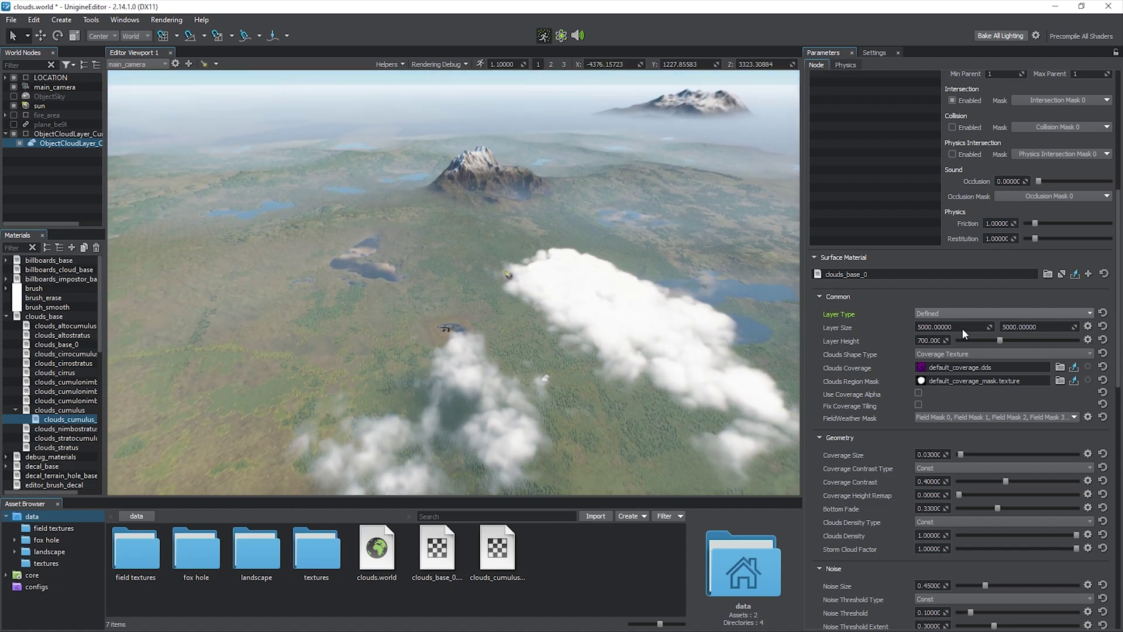
- Set the defined cloud layer's Layer Size to 15000 by 18000
{"action": "left_click", "coordinate": [920, 328]}
{"action": "type", "text": "1"}
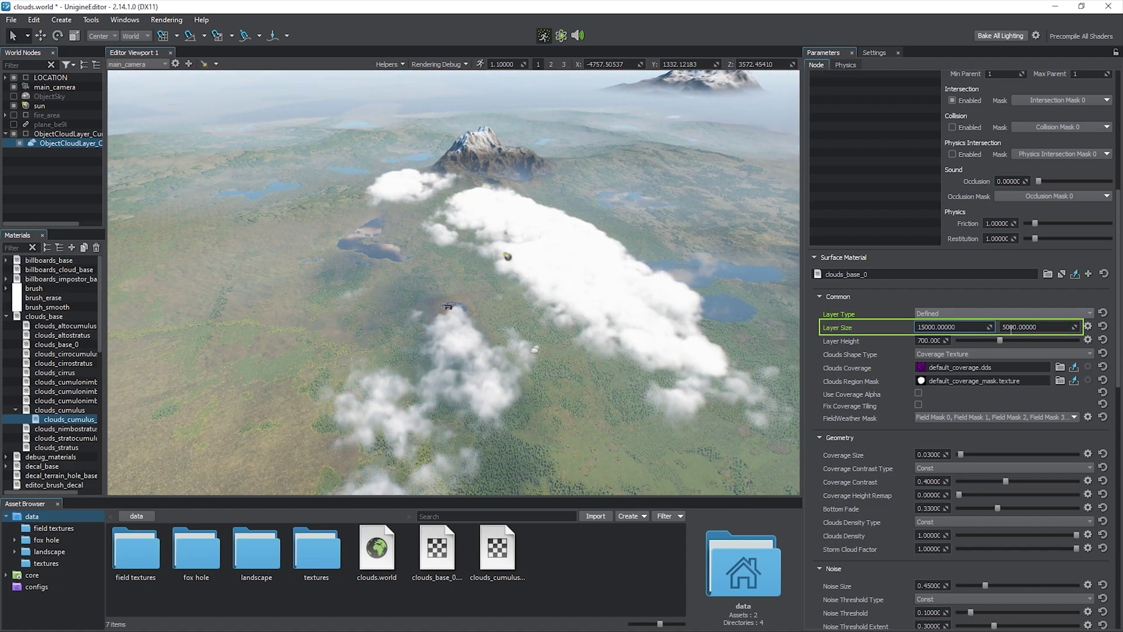
{"action": "left_click_drag", "start_coordinate": [1008, 328], "coordinate": [998, 328]}
{"action": "type", "text": "18"}
{"action": "left_click", "coordinate": [910, 328]}
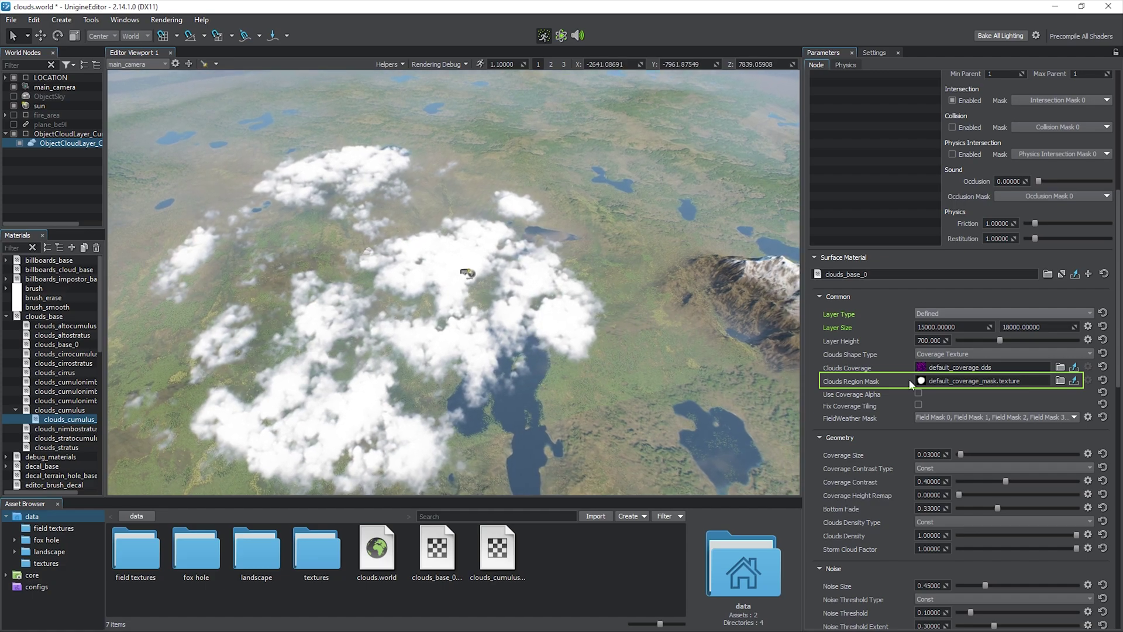
{"action": "mouse_move", "coordinate": [909, 384]}
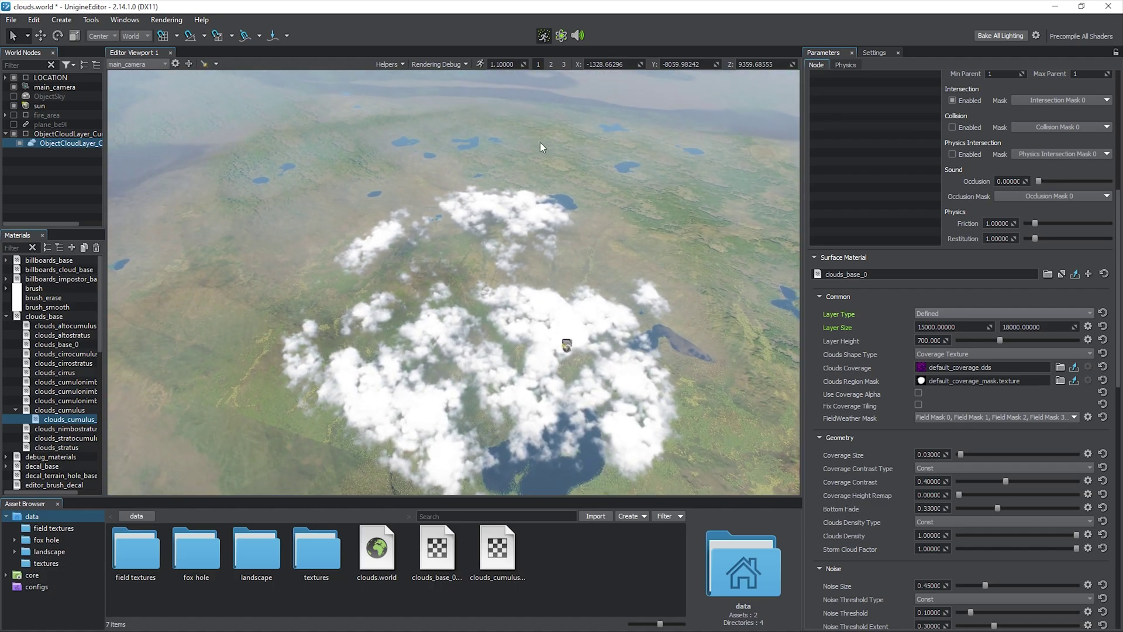
- Add a Nimbostratus cloud layer to the world
{"action": "right_click", "coordinate": [539, 142]}
{"action": "mouse_move", "coordinate": [591, 236]}
{"action": "mouse_move", "coordinate": [665, 250]}
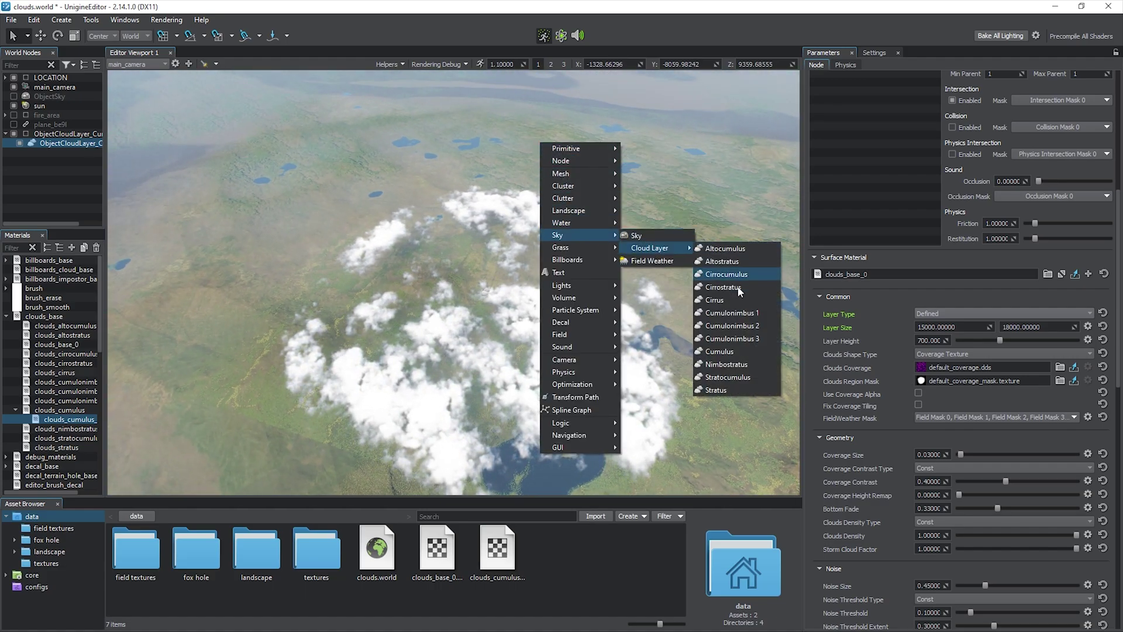
{"action": "left_click", "coordinate": [726, 364]}
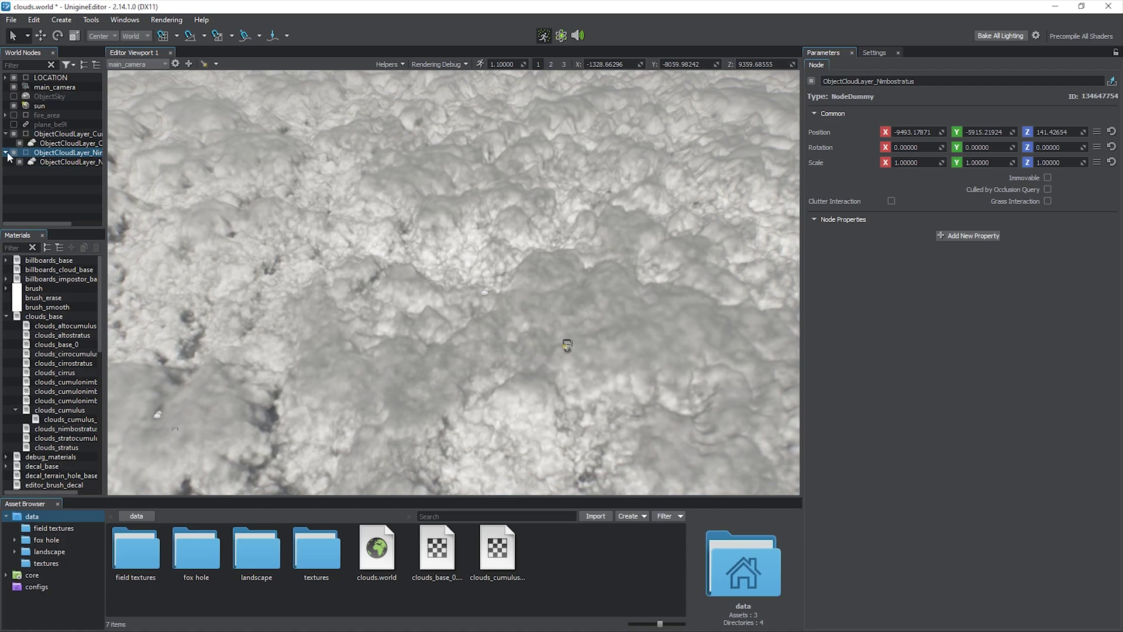
- Create a child material for the nimbostratus layer with Layer Type Defined and a Layer Size of 20000 by 50000
{"action": "left_click", "coordinate": [947, 289]}
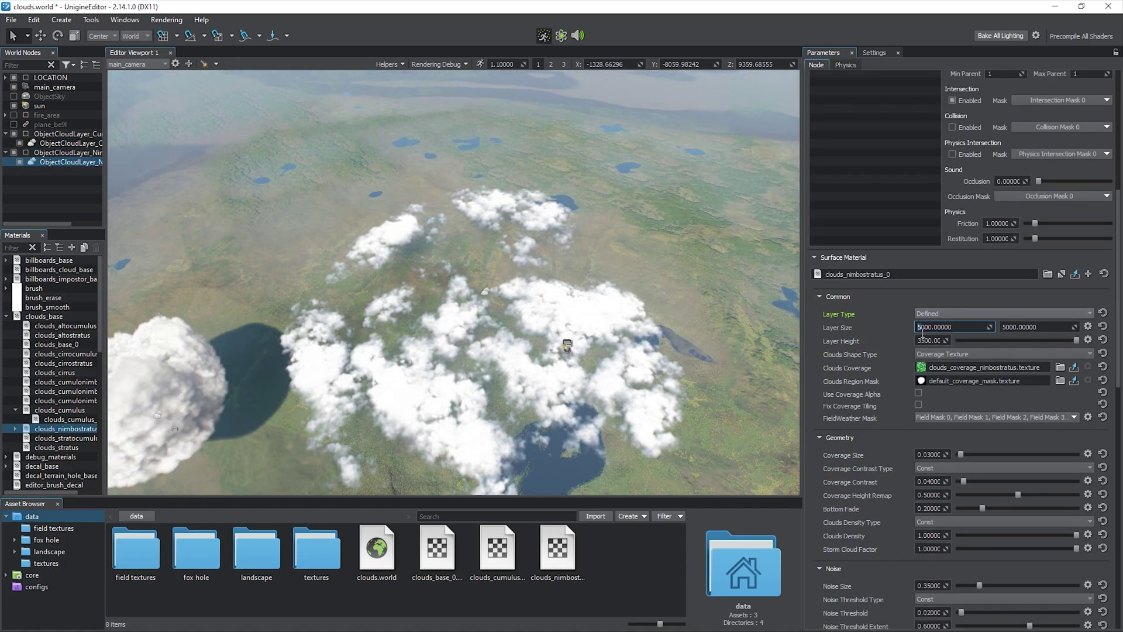
{"action": "left_click", "coordinate": [1007, 327]}
{"action": "type", "text": "0"}
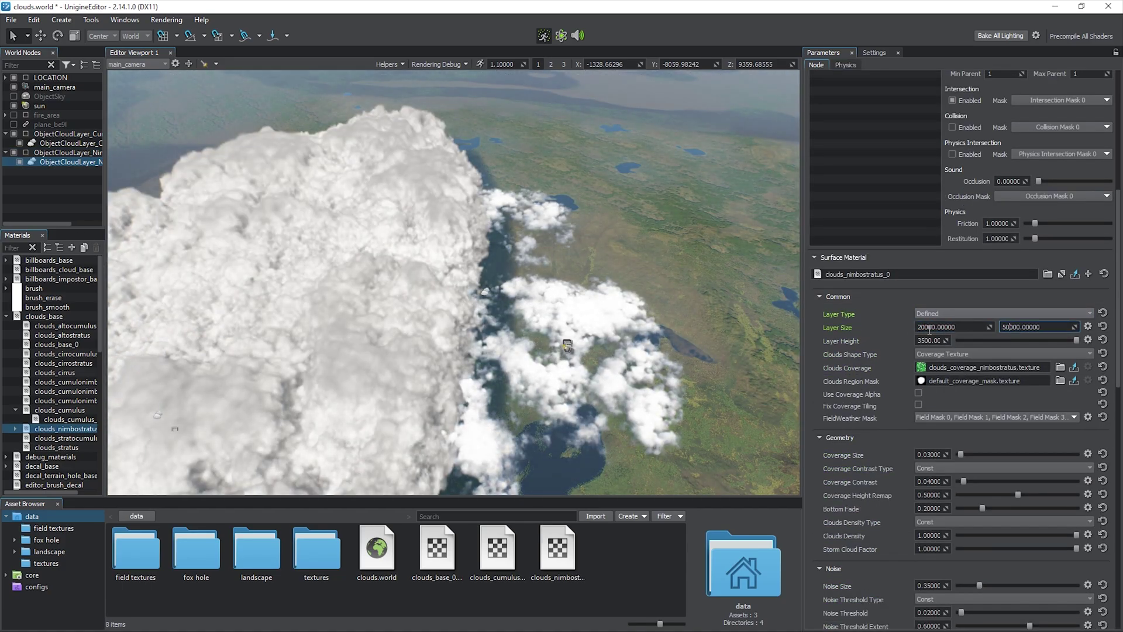
{"action": "key", "text": "Return"}
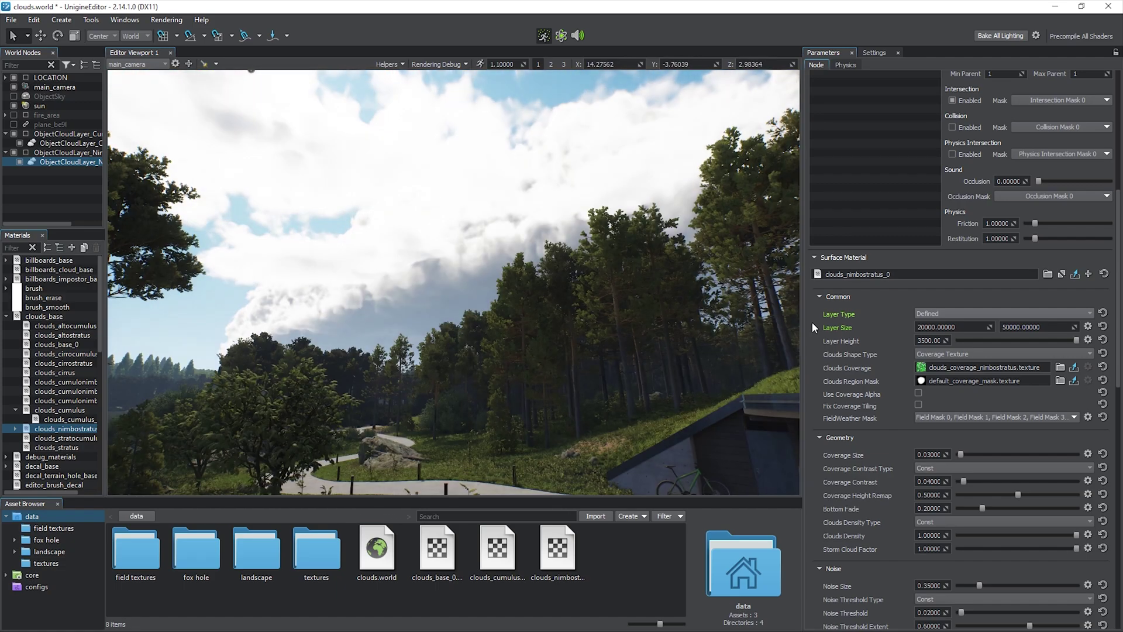
- Set the Layer Type of the cumulus layer's clouds_base_0 material to Infinite and its Layer Height to 2000
{"action": "key", "text": "w"}
{"action": "mouse_move", "coordinate": [539, 362]}
{"action": "left_mouse_down"}
{"action": "mouse_move", "coordinate": [462, 357]}
{"action": "mouse_move", "coordinate": [576, 368]}
{"action": "mouse_move", "coordinate": [532, 362]}
{"action": "left_mouse_up"}
{"action": "key", "text": "q"}
{"action": "left_click", "coordinate": [214, 258]}
{"action": "left_click", "coordinate": [96, 143]}
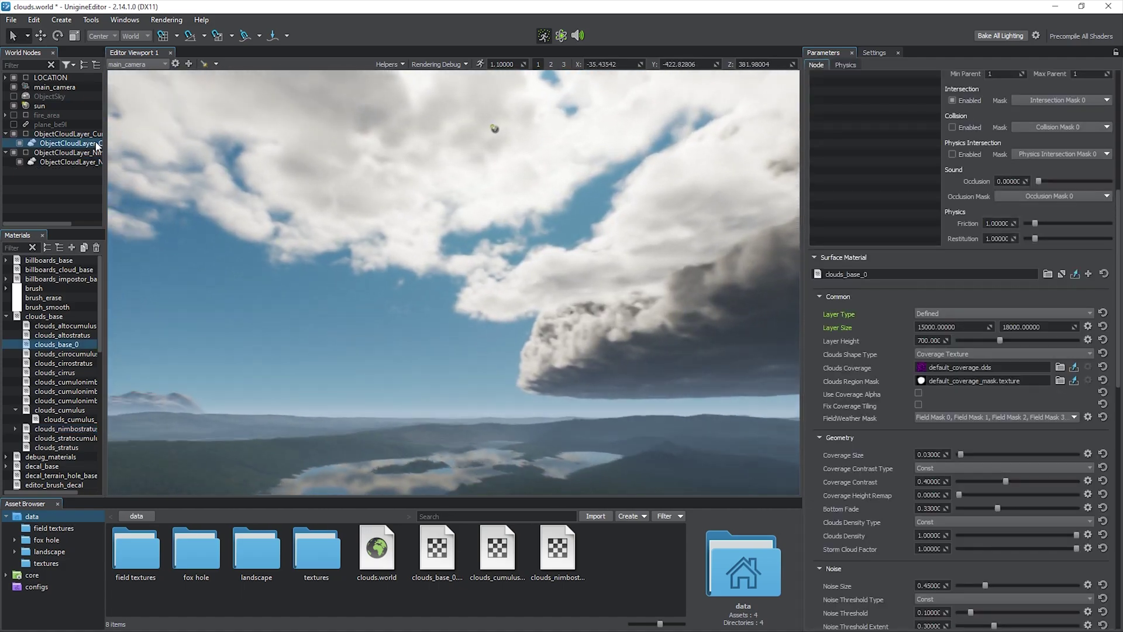
{"action": "left_click", "coordinate": [948, 314]}
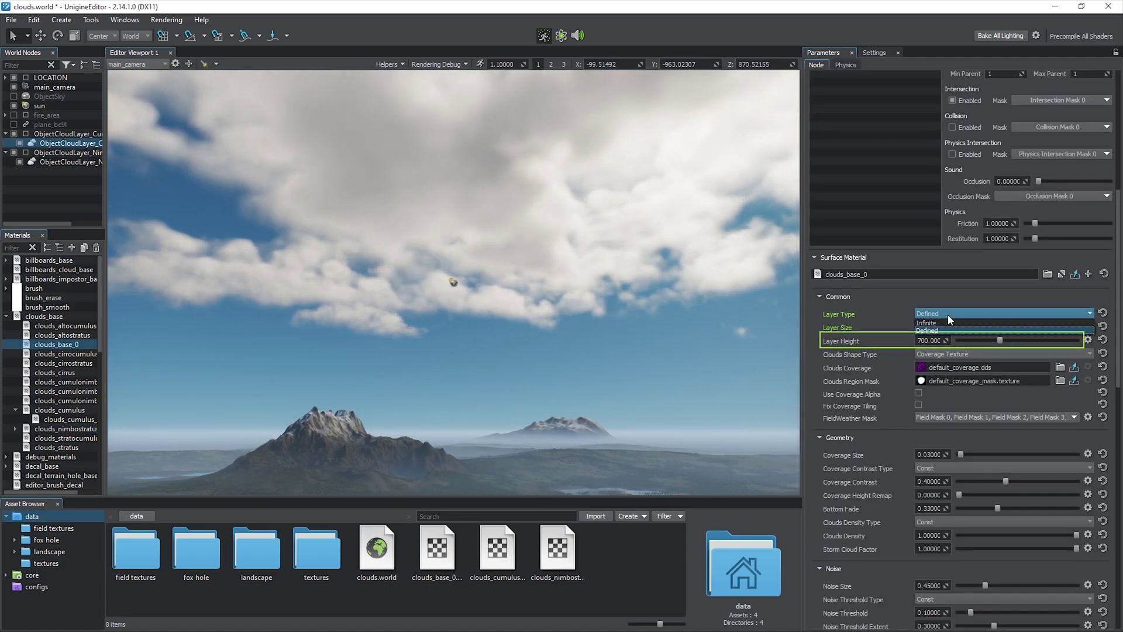
{"action": "left_click", "coordinate": [966, 322]}
{"action": "left_click_drag", "start_coordinate": [1000, 327], "coordinate": [1084, 330]}
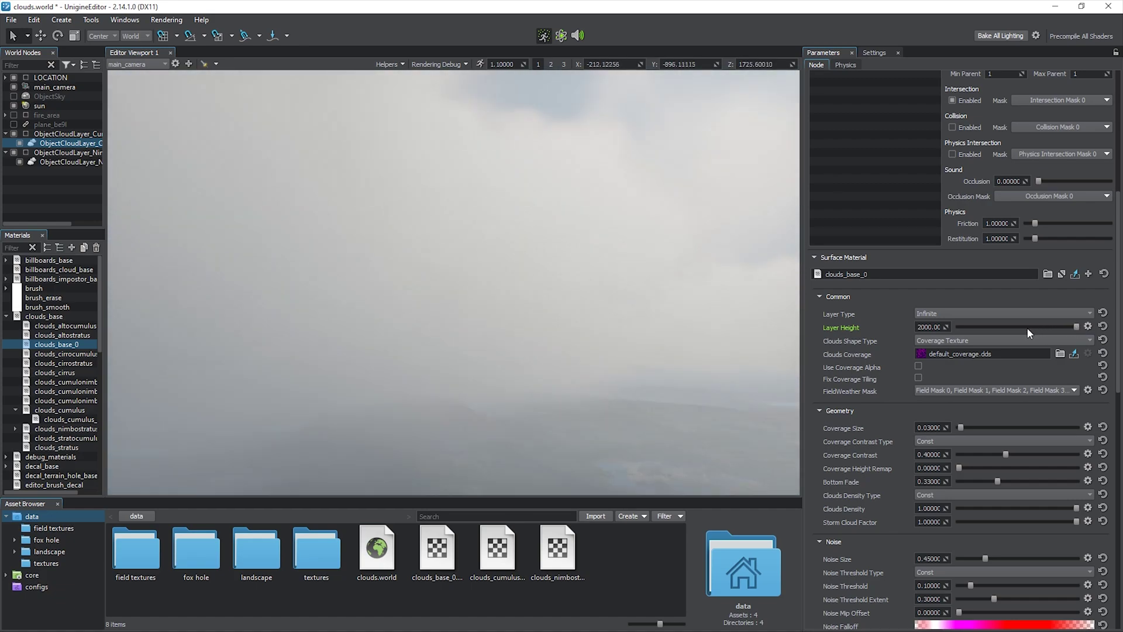
- Review the Clouds Shape Type options, keeping Coverage Texture, and preview the built-in cloud coverage textures before reselecting the cumulus layer
{"action": "left_click", "coordinate": [1013, 340]}
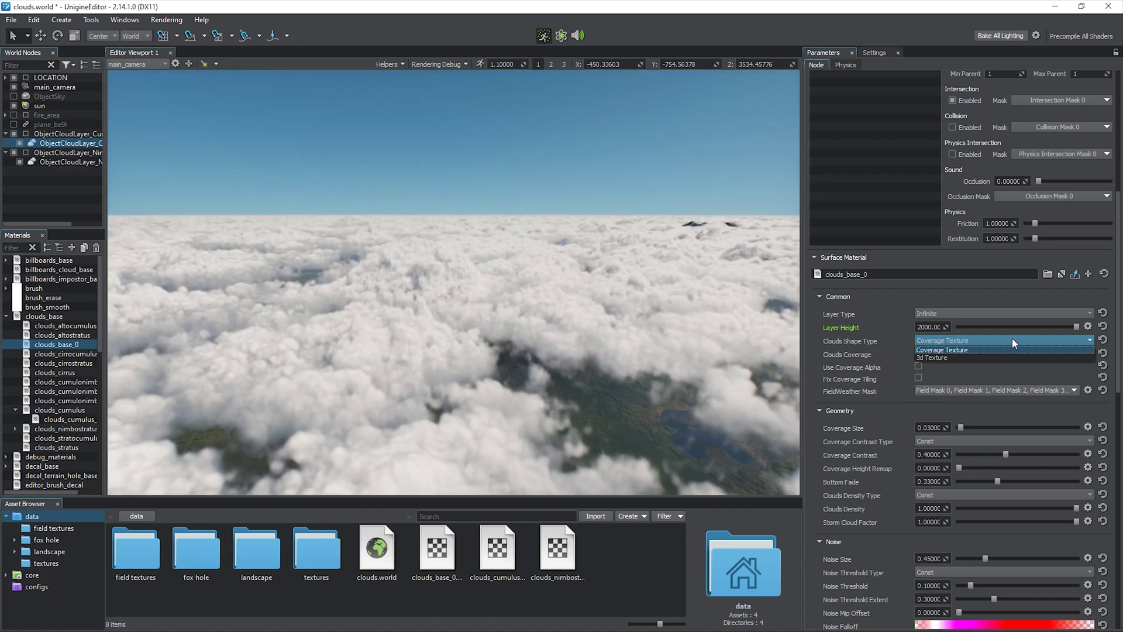
{"action": "left_click", "coordinate": [1006, 349]}
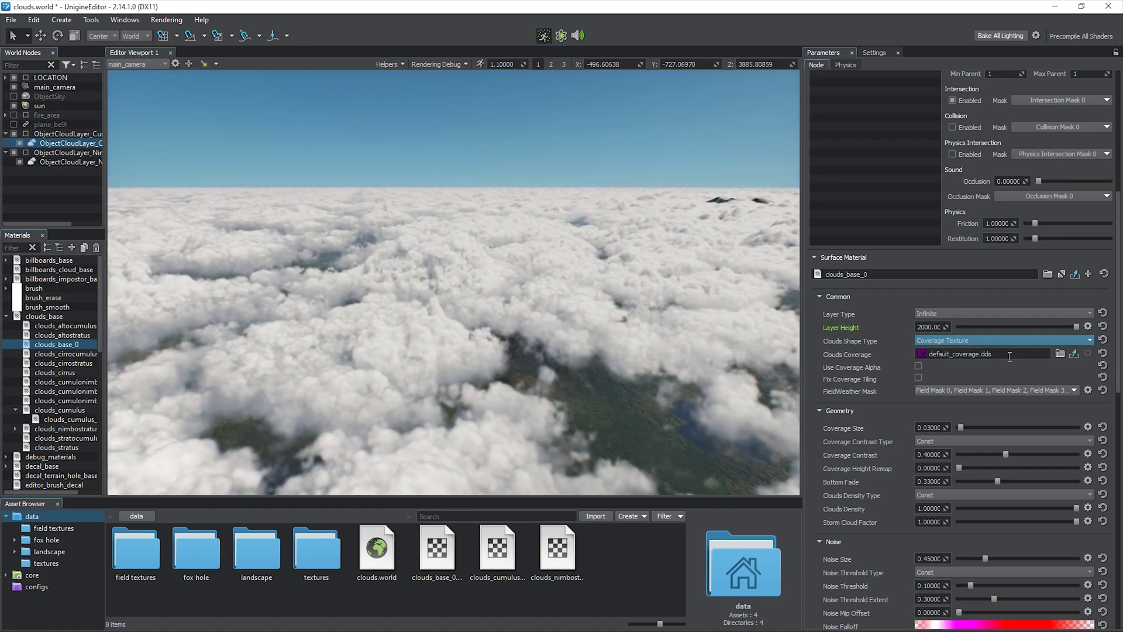
{"action": "left_click", "coordinate": [1075, 353]}
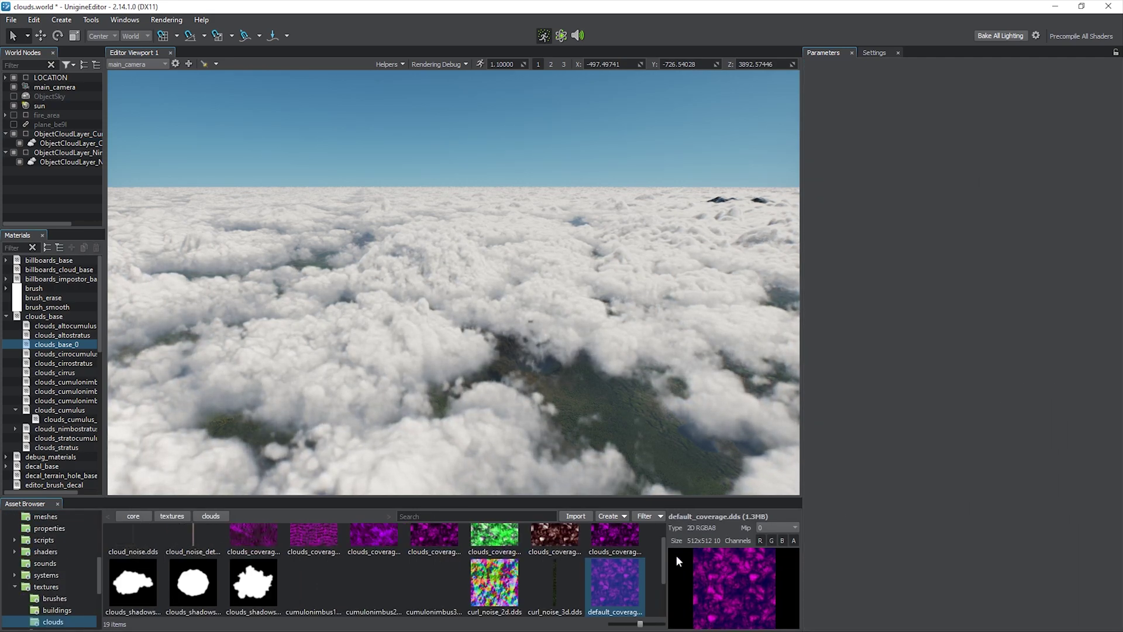
{"action": "left_click", "coordinate": [567, 550]}
{"action": "left_click", "coordinate": [511, 561]}
{"action": "left_click", "coordinate": [451, 557]}
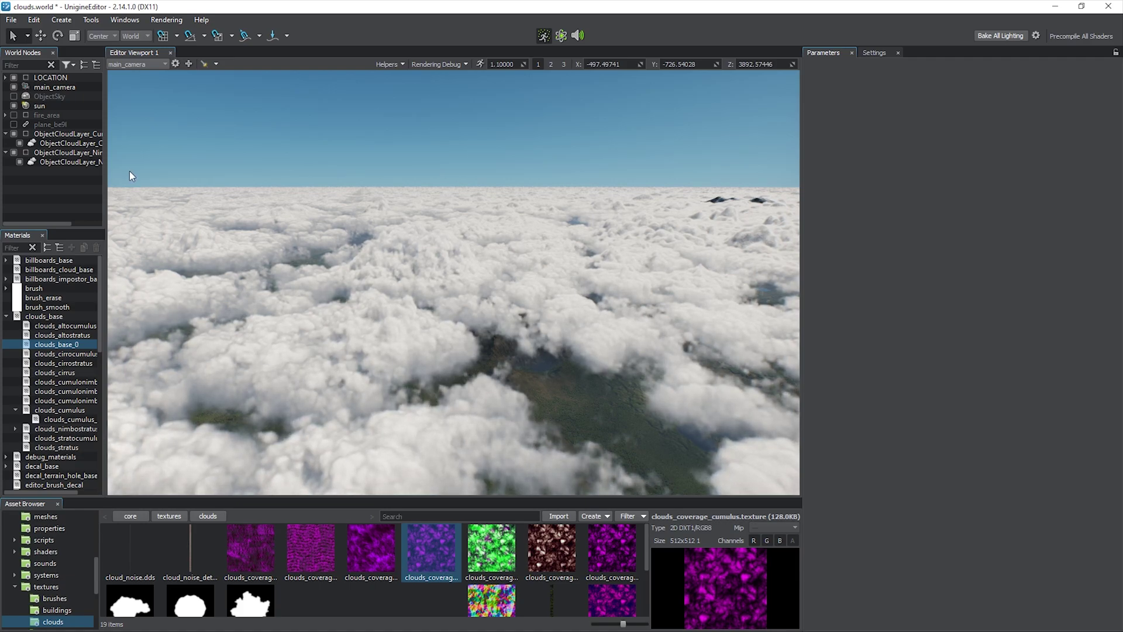
{"action": "left_click", "coordinate": [99, 144]}
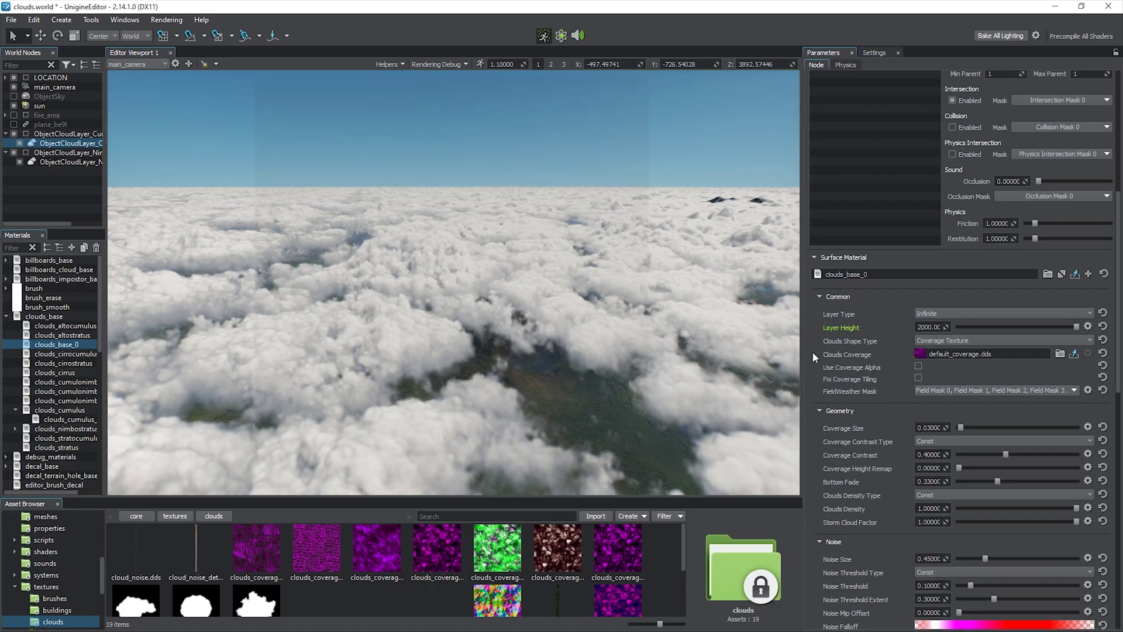
{"action": "mouse_move", "coordinate": [813, 352]}
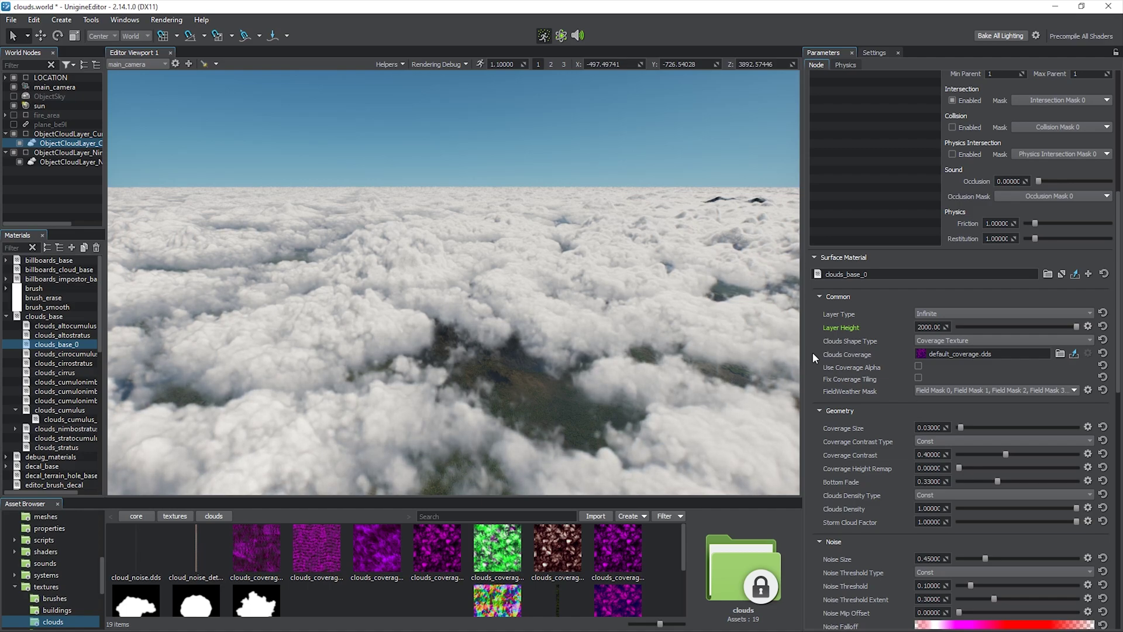
- Try out the Coverage Size of the cumulus layer, and preview the individual channels of custom_coverage.png in the project's textures folder
{"action": "left_click_drag", "start_coordinate": [960, 427], "coordinate": [960, 434]}
{"action": "double_click", "coordinate": [941, 434]}
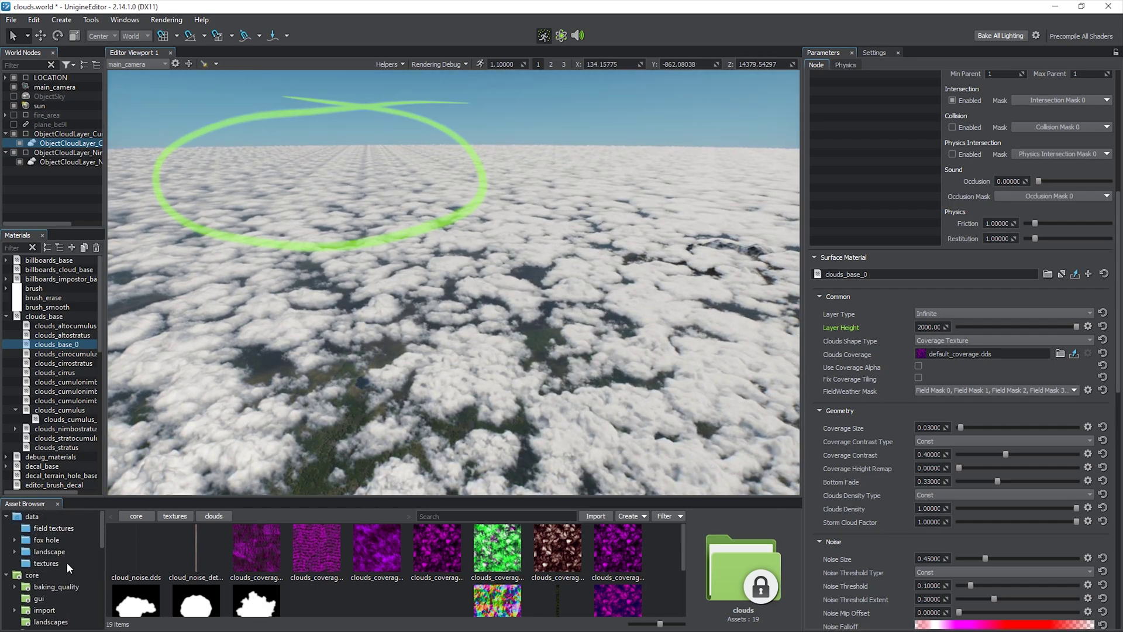
{"action": "left_click", "coordinate": [46, 563]}
{"action": "left_click", "coordinate": [254, 553]}
{"action": "left_click", "coordinate": [783, 540]}
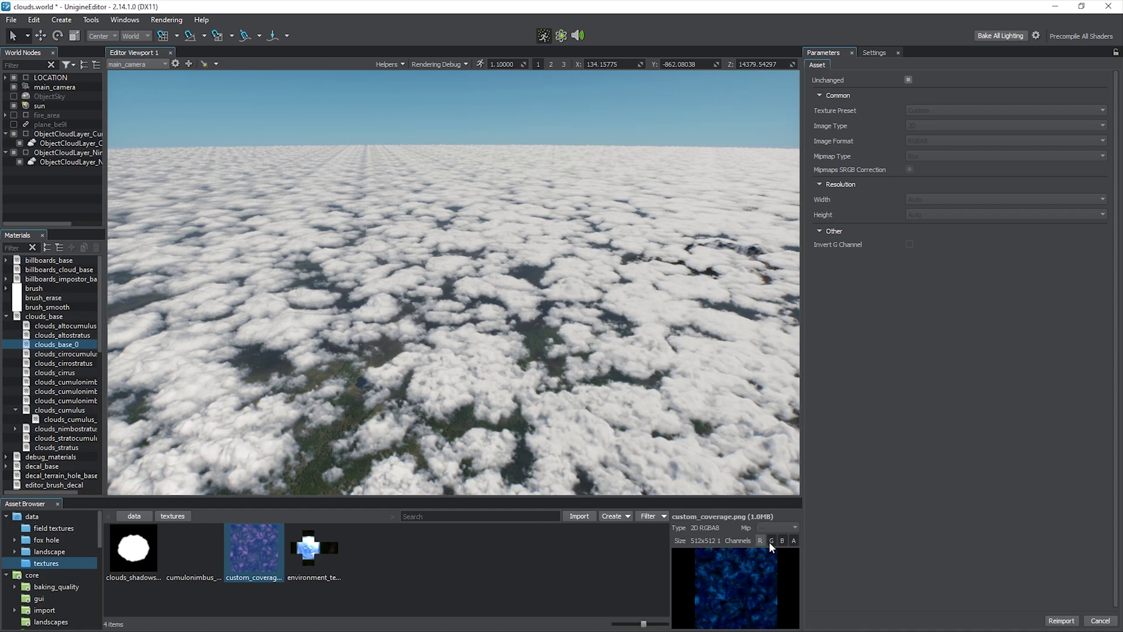
{"action": "left_click", "coordinate": [782, 542]}
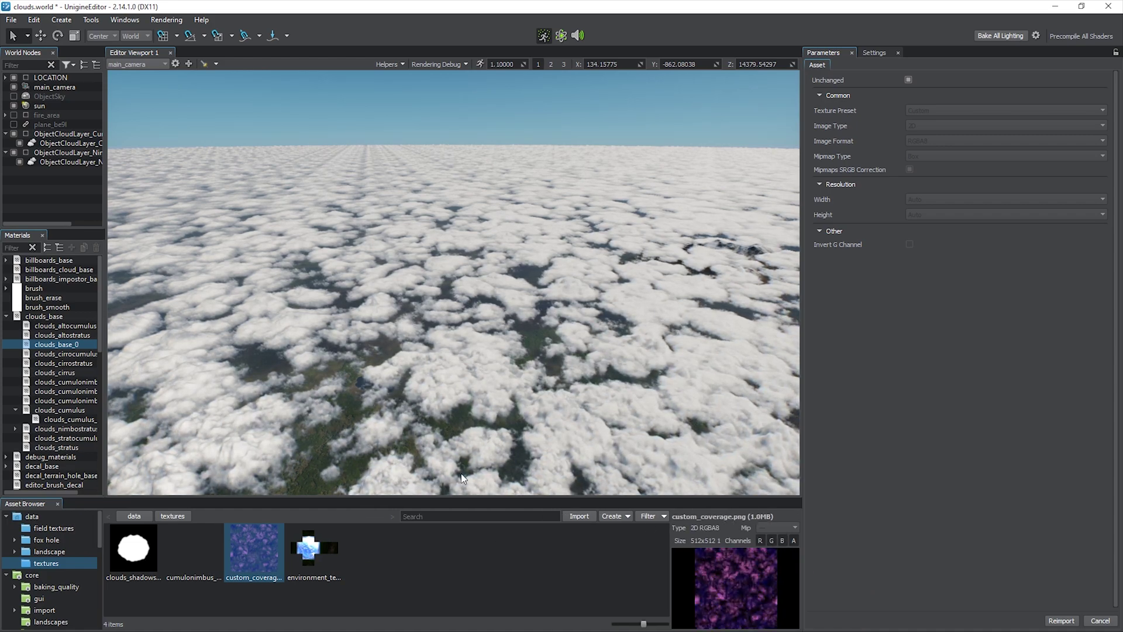
- Assign custom_coverage.png as the Clouds Coverage texture of the cumulus layer's material
{"action": "left_click", "coordinate": [94, 142]}
{"action": "left_click_drag", "start_coordinate": [263, 559], "coordinate": [545, 562]}
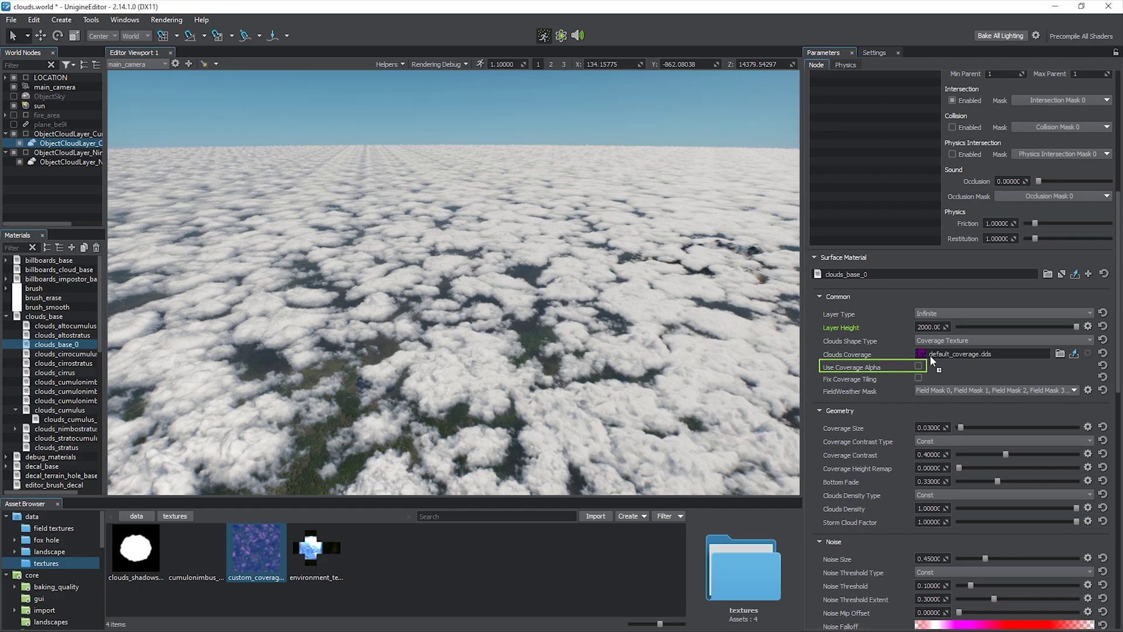
{"action": "left_click_drag", "start_coordinate": [937, 365], "coordinate": [934, 358]}
- Try Use Coverage Alpha with an Alpha Size of 0.01, and turn the alpha option off again
{"action": "left_click", "coordinate": [919, 367]}
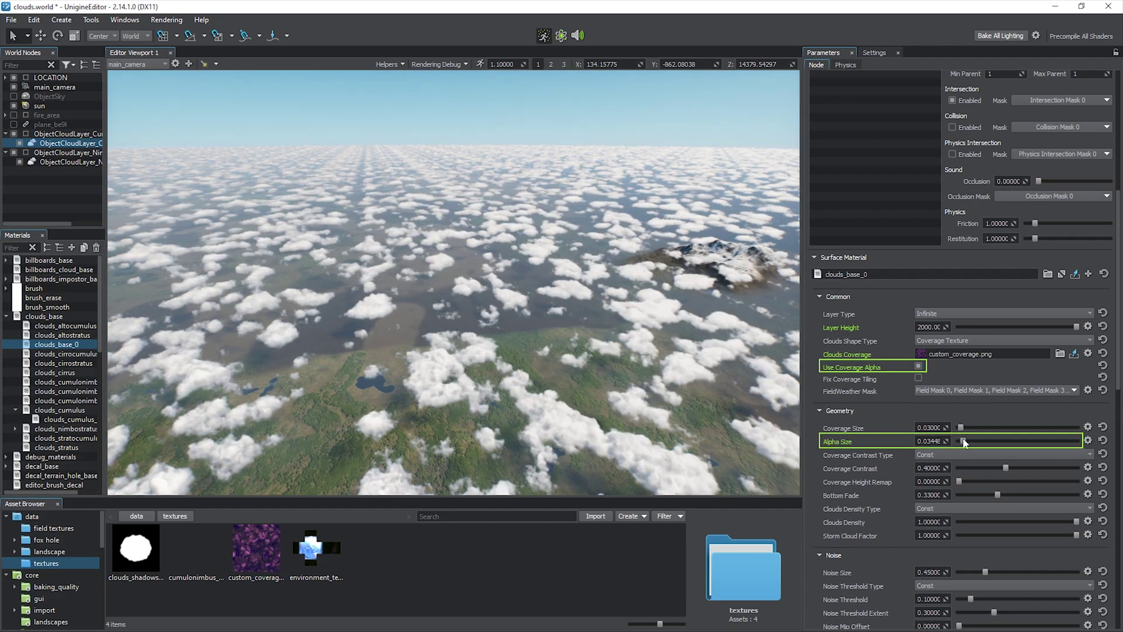
{"action": "left_click_drag", "start_coordinate": [958, 440], "coordinate": [909, 440]}
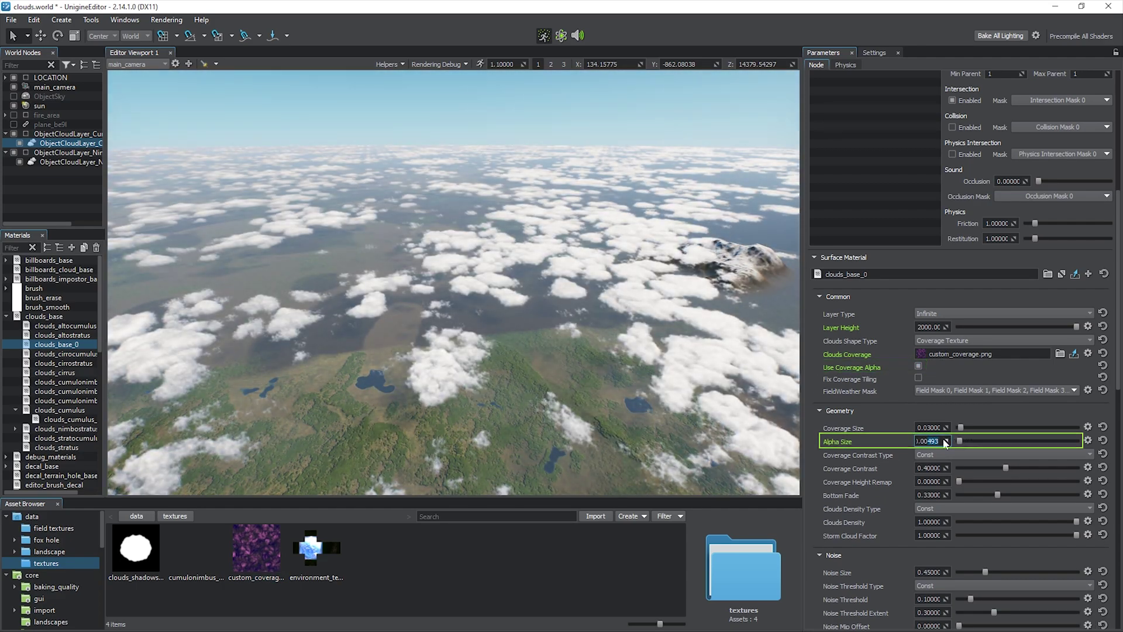
{"action": "type", "text": "0.01"}
{"action": "left_click", "coordinate": [918, 368]}
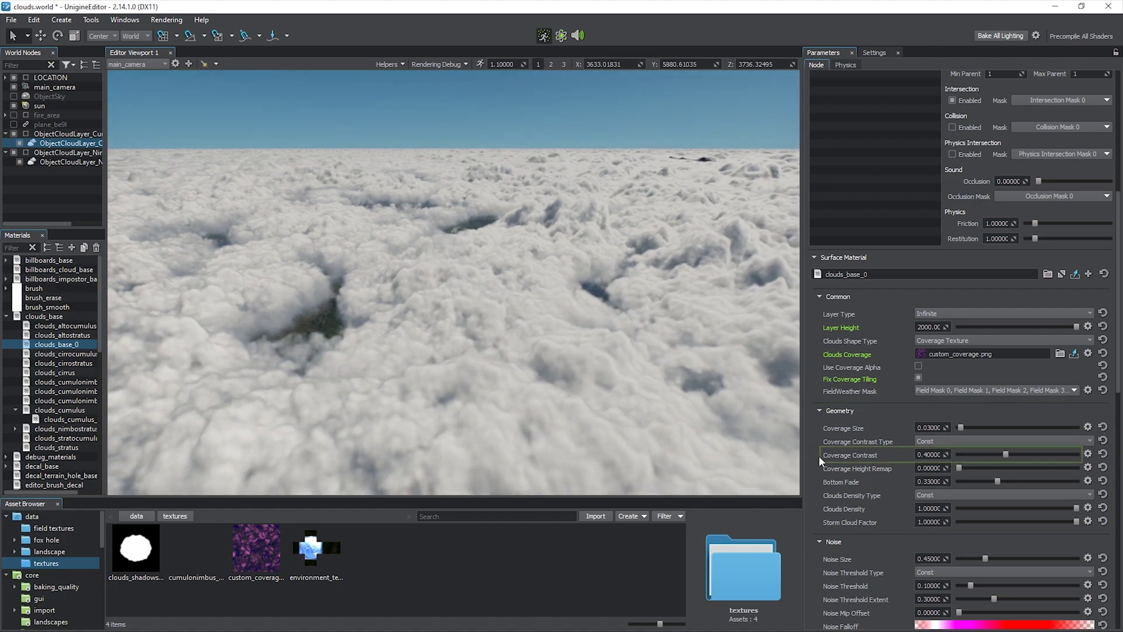
- Change Coverage Contrast Type to Curve and shape a curve peaking near 0.77 at 0.4 and falling to about 0.22 at 0.83
{"action": "left_click", "coordinate": [1006, 454]}
{"action": "left_click_drag", "start_coordinate": [989, 456], "coordinate": [1042, 454]}
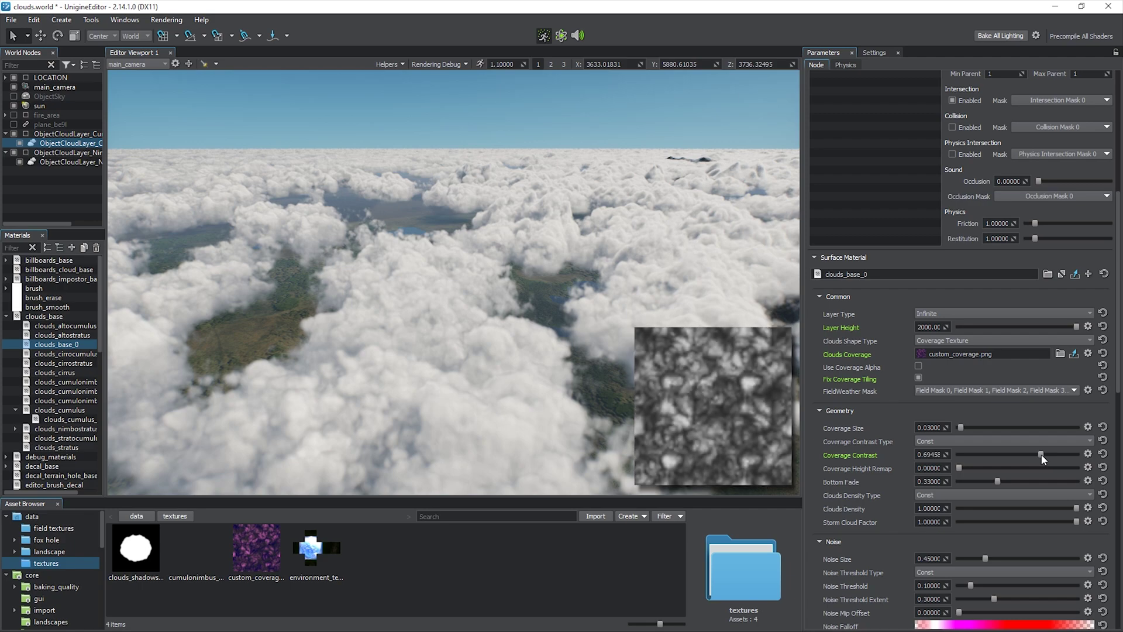
{"action": "left_click", "coordinate": [1029, 441]}
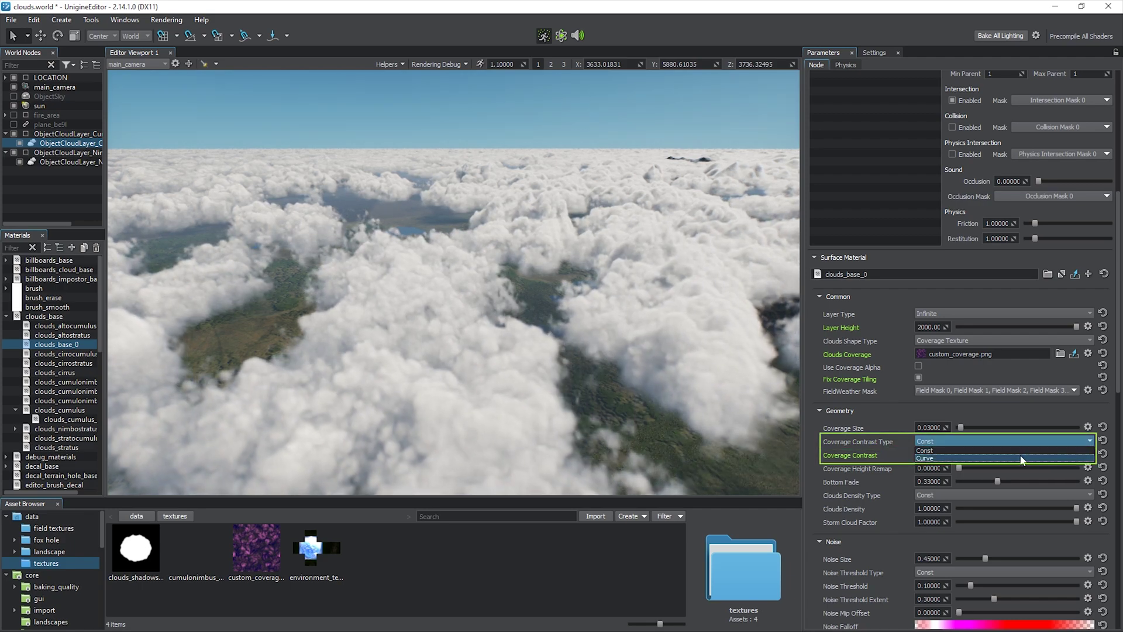
{"action": "left_click", "coordinate": [1025, 456]}
{"action": "left_click", "coordinate": [1025, 456]}
{"action": "left_click_drag", "start_coordinate": [657, 236], "coordinate": [932, 234]}
{"action": "left_click_drag", "start_coordinate": [811, 349], "coordinate": [783, 295]}
{"action": "left_click_drag", "start_coordinate": [669, 369], "coordinate": [723, 379]}
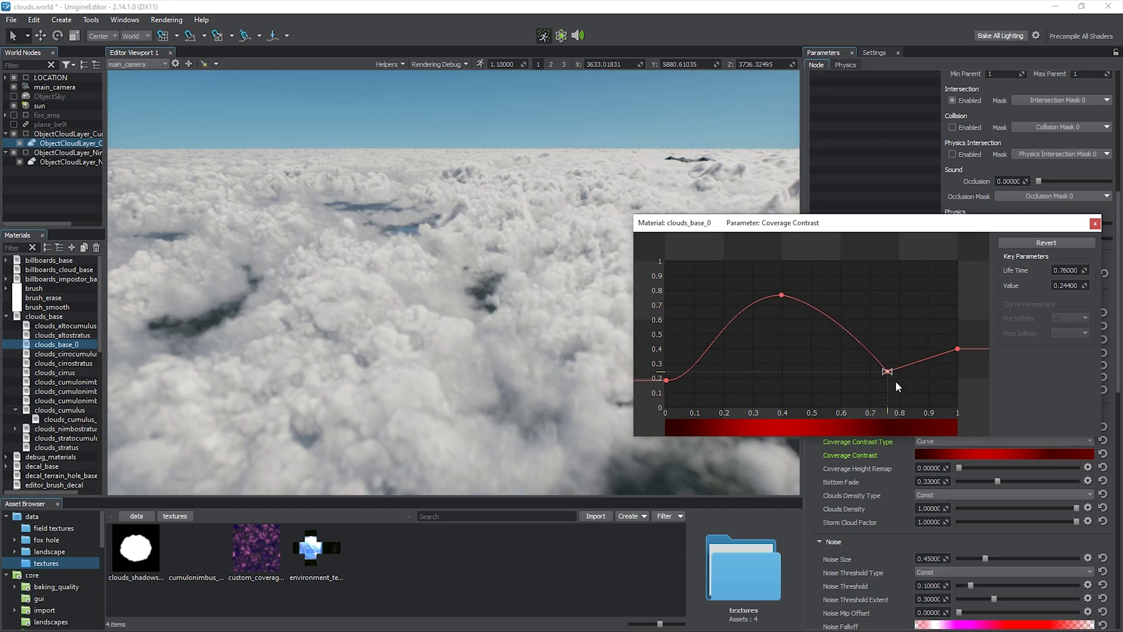
{"action": "left_click_drag", "start_coordinate": [906, 406], "coordinate": [884, 377]}
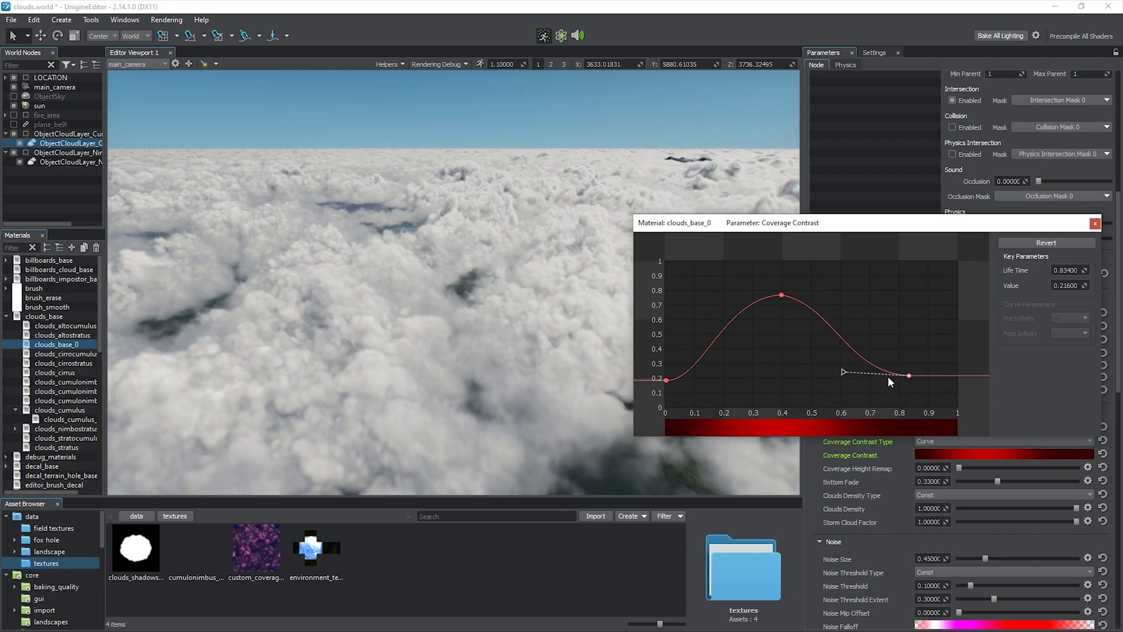
{"action": "left_click", "coordinate": [1094, 224]}
- Change Clouds Density Type to Curve and shape the curve to hold 1 up to 0.5 before falling off
{"action": "left_click_drag", "start_coordinate": [1118, 366], "coordinate": [1117, 391]}
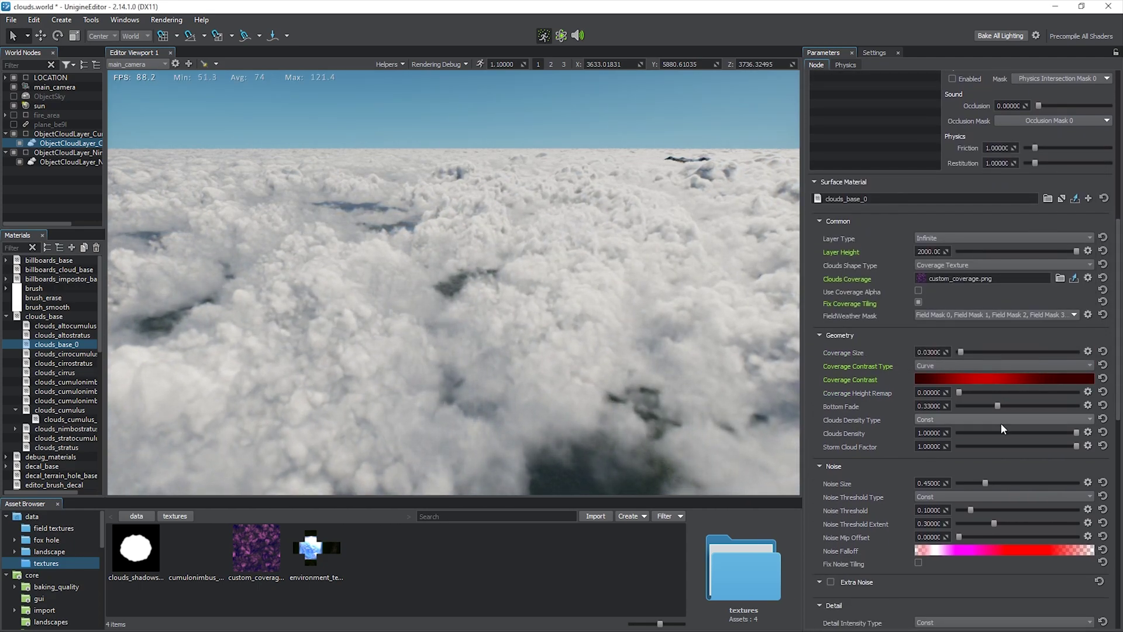
{"action": "mouse_move", "coordinate": [1031, 432]}
{"action": "left_mouse_down"}
{"action": "mouse_move", "coordinate": [962, 433]}
{"action": "mouse_move", "coordinate": [1037, 433]}
{"action": "left_mouse_up"}
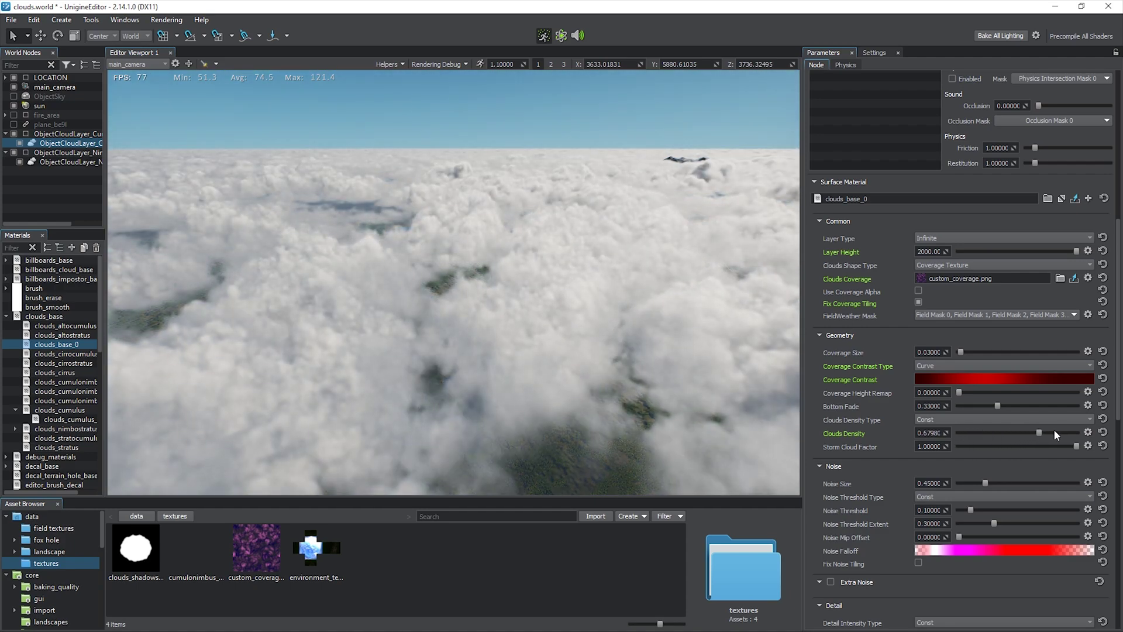
{"action": "left_click", "coordinate": [1018, 420]}
{"action": "left_click", "coordinate": [997, 434]}
{"action": "left_click", "coordinate": [997, 433]}
{"action": "left_click_drag", "start_coordinate": [625, 213], "coordinate": [929, 232]}
{"action": "left_click_drag", "start_coordinate": [868, 270], "coordinate": [956, 272]}
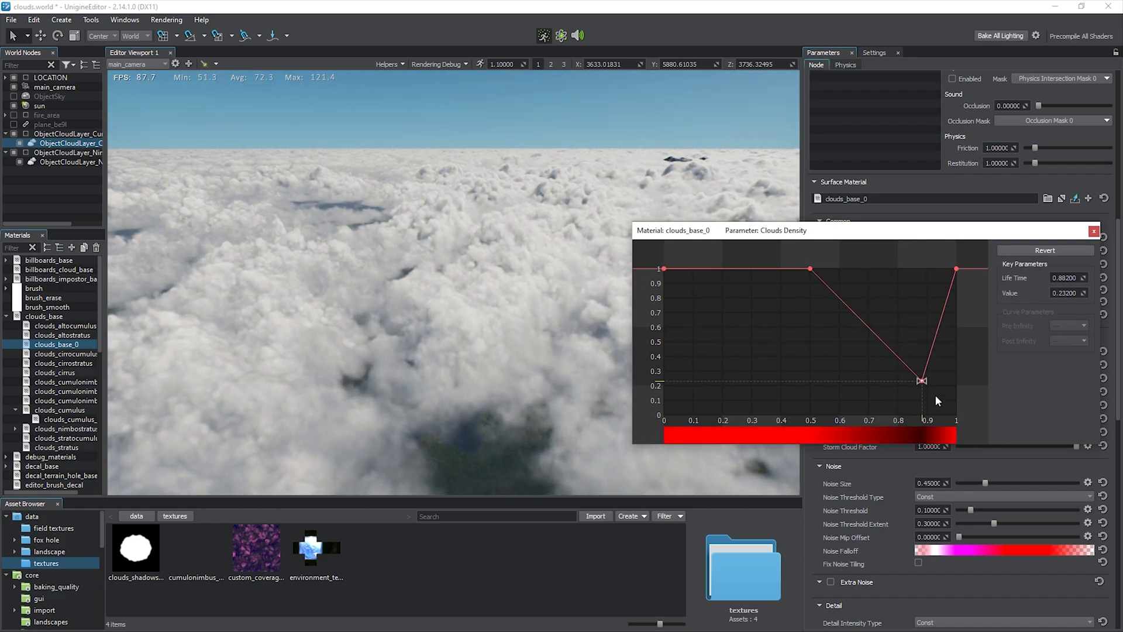
{"action": "left_click_drag", "start_coordinate": [917, 415], "coordinate": [848, 412]}
{"action": "left_click", "coordinate": [1094, 231]}
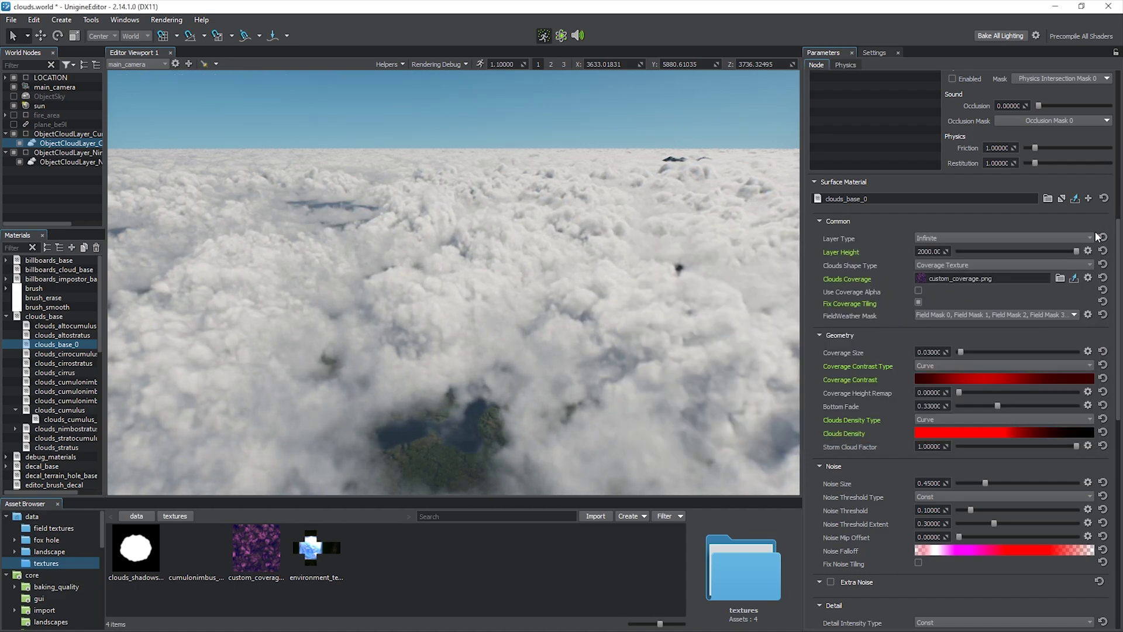
- Set Coverage Height Remap to about 0.86, Bottom Fade to about 0.1 and Storm Cloud Factor to 0
{"action": "left_click_drag", "start_coordinate": [966, 398], "coordinate": [1062, 391]}
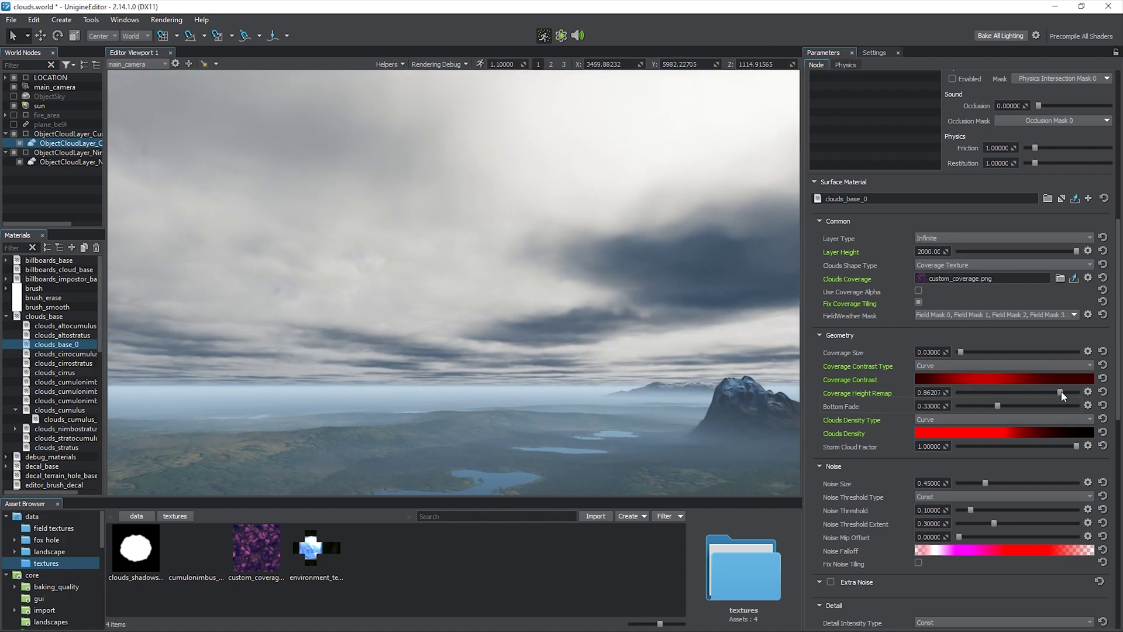
{"action": "left_click_drag", "start_coordinate": [998, 406], "coordinate": [970, 409]}
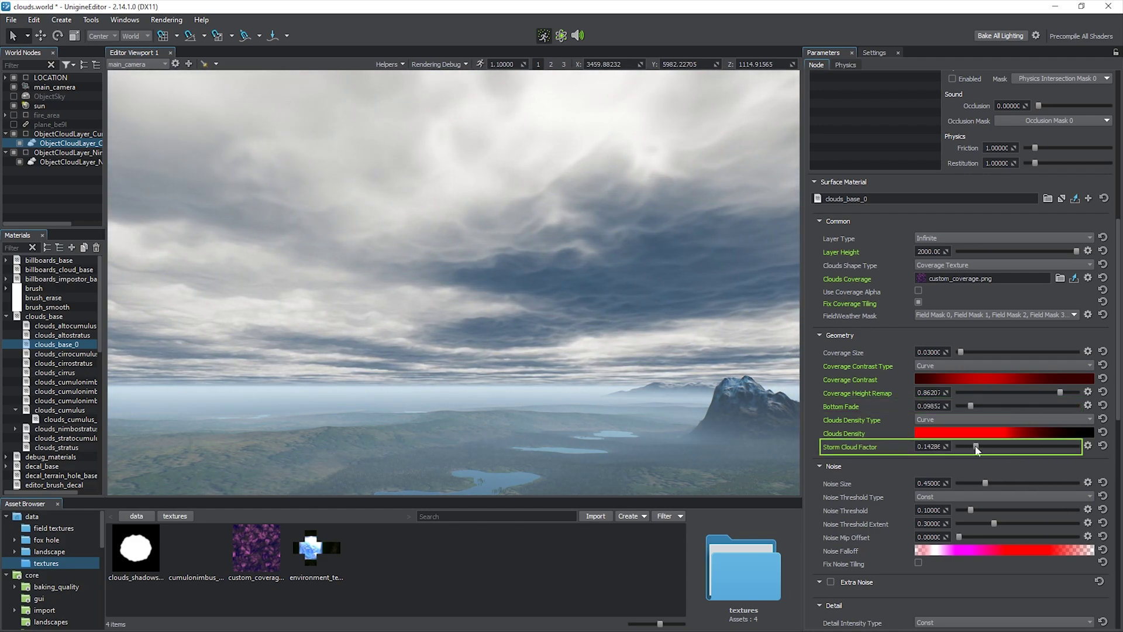
{"action": "left_click", "coordinate": [1028, 448]}
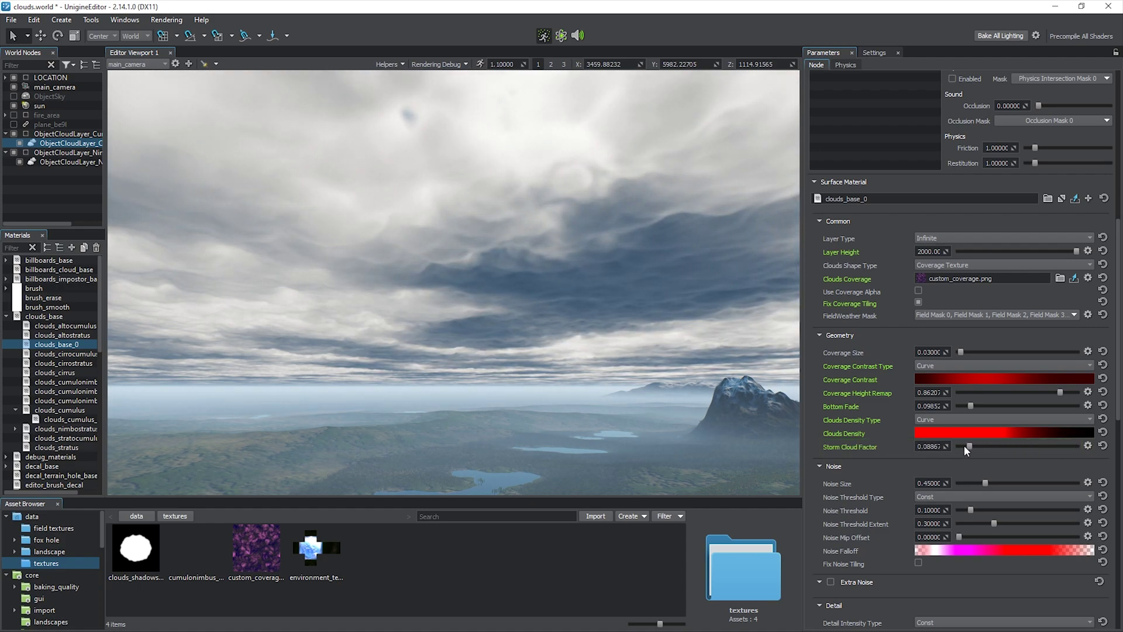
- Try different Noise Size values on the cumulus cloud material and restore the default
{"action": "left_click_drag", "start_coordinate": [1121, 331], "coordinate": [1118, 392]}
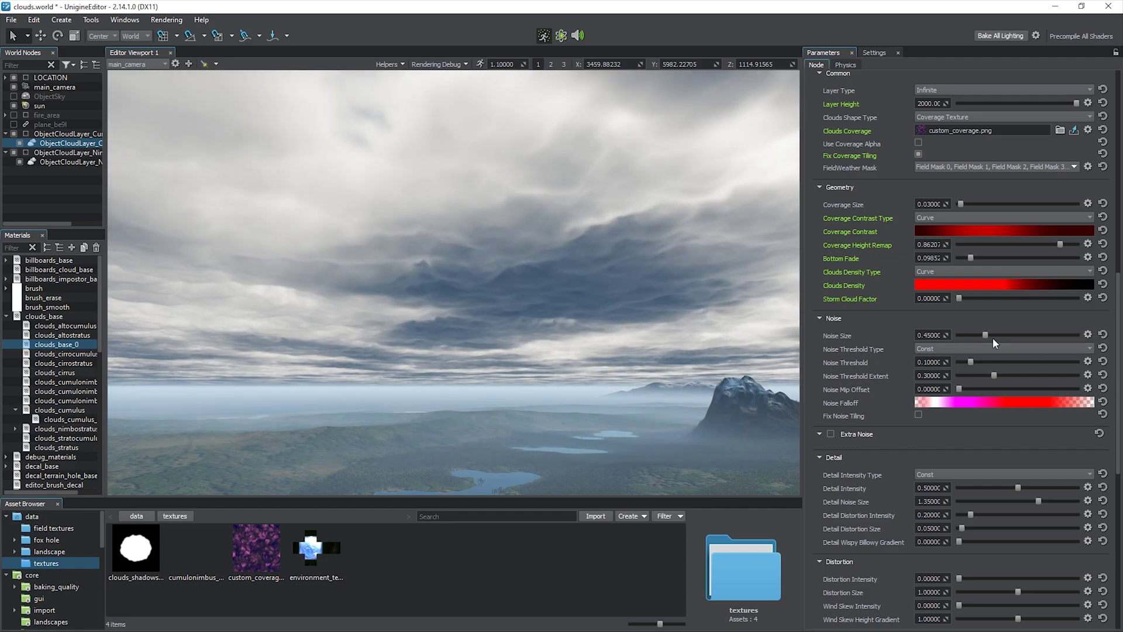
{"action": "left_click_drag", "start_coordinate": [976, 335], "coordinate": [1069, 336]}
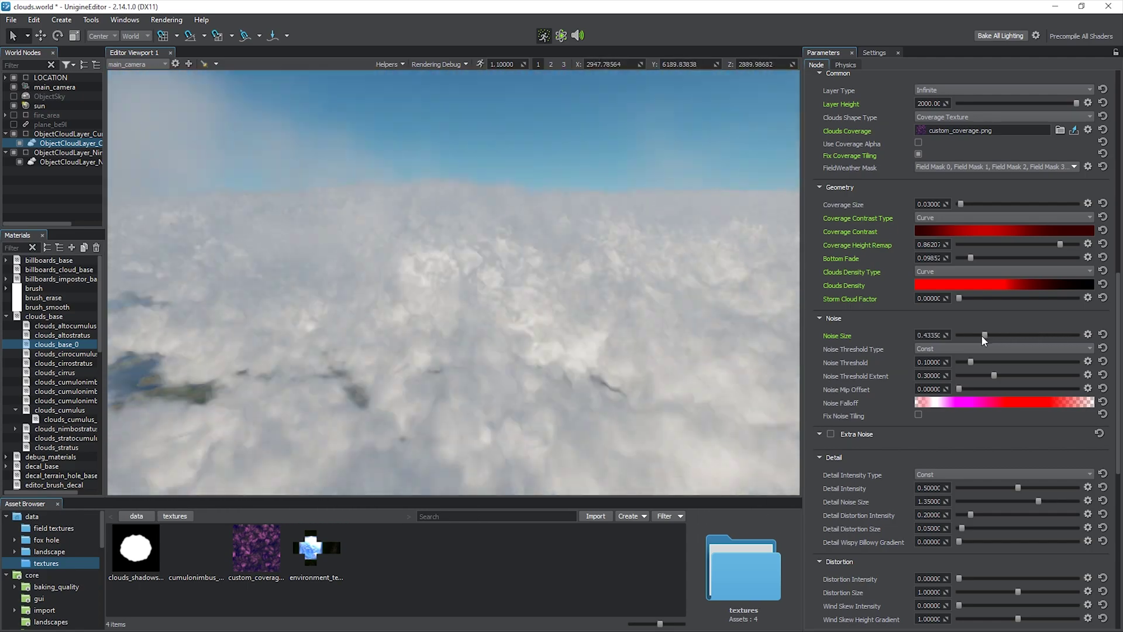
{"action": "left_click_drag", "start_coordinate": [1023, 335], "coordinate": [1065, 335]}
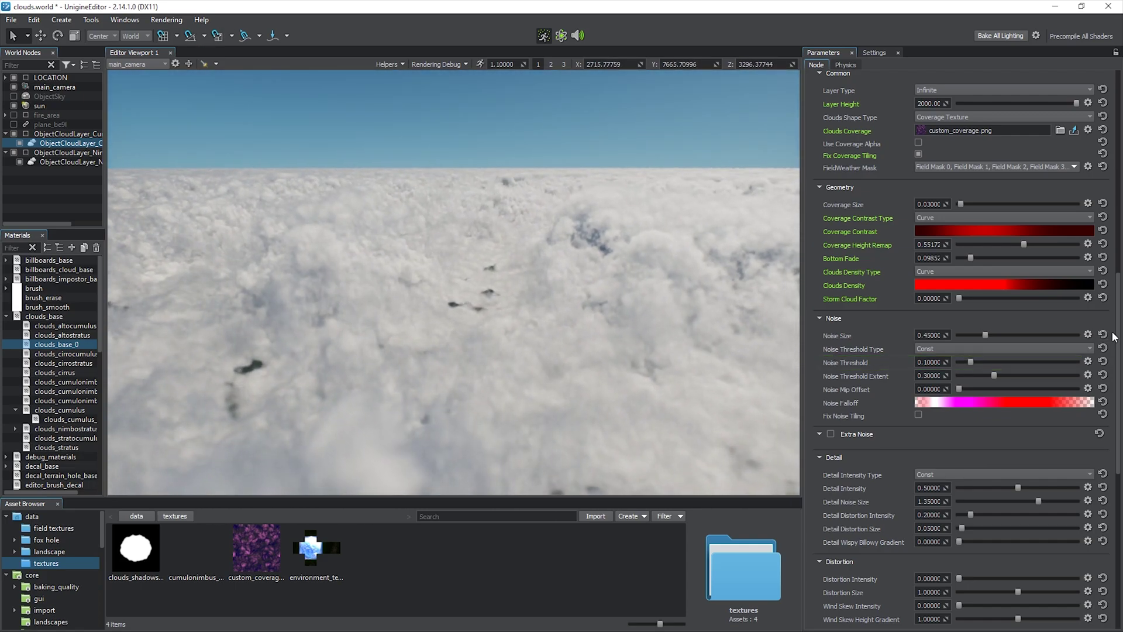
- Set Noise Threshold to about 0.3 and Noise Threshold Extent to about 0.37 to break up the cloud layer
{"action": "left_click_drag", "start_coordinate": [980, 362], "coordinate": [1003, 378]}
{"action": "left_click", "coordinate": [996, 363]}
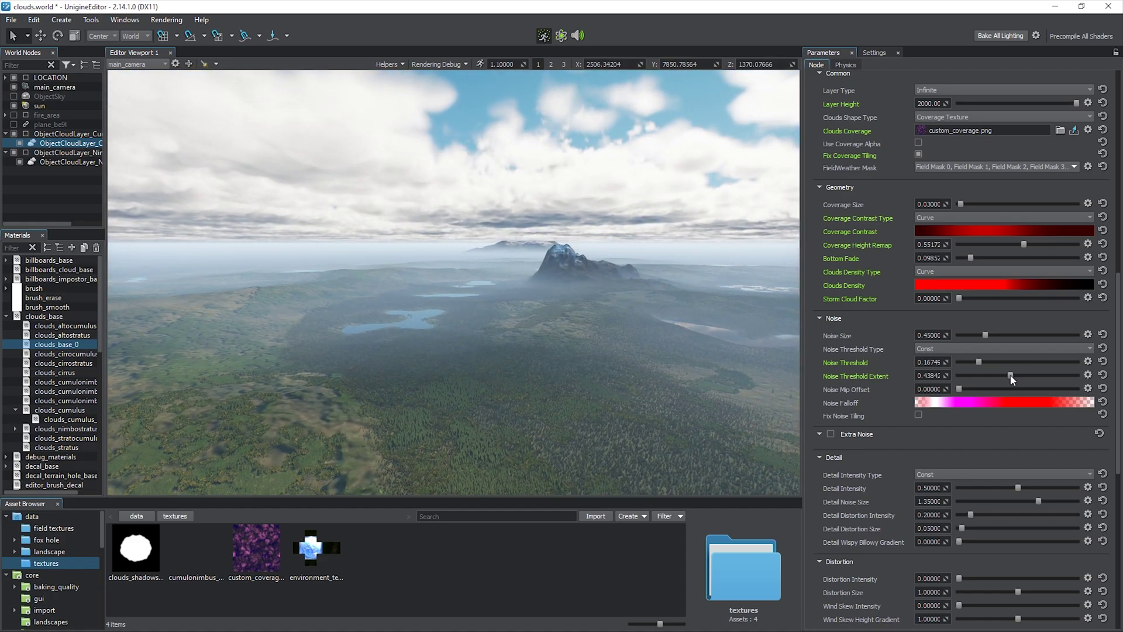
{"action": "mouse_move", "coordinate": [982, 363]}
{"action": "left_mouse_down"}
{"action": "mouse_move", "coordinate": [1012, 355]}
{"action": "mouse_move", "coordinate": [981, 359]}
{"action": "mouse_move", "coordinate": [1005, 375]}
{"action": "mouse_move", "coordinate": [992, 360]}
{"action": "left_mouse_up"}
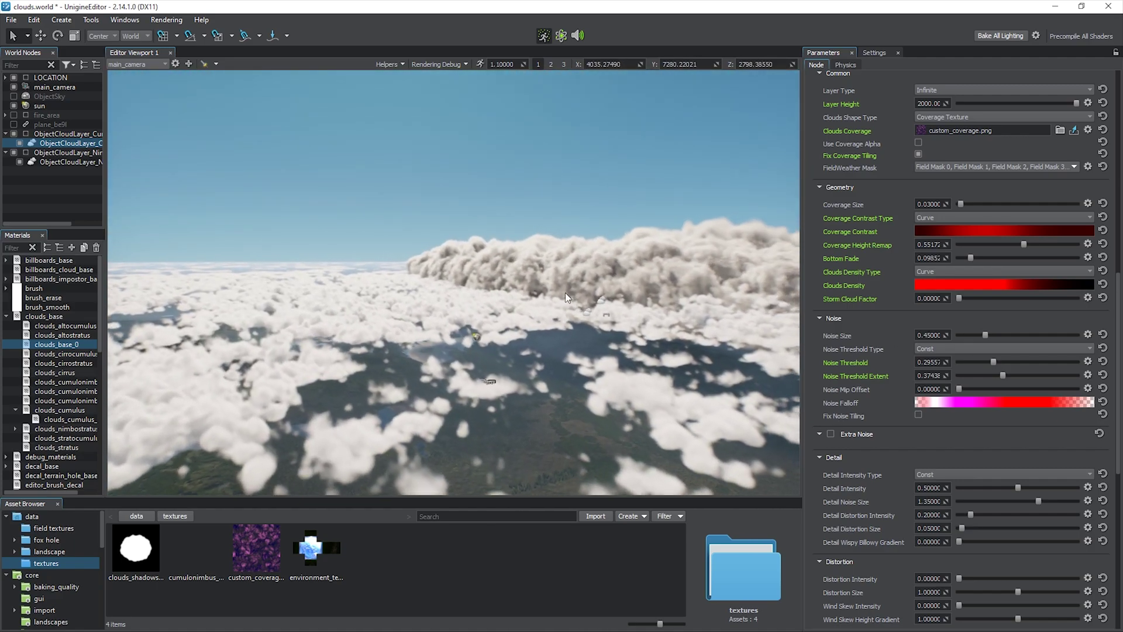
- Disable the nimbostratus cloud layer and set the cumulus material's Noise Size to about 0.3
{"action": "left_click", "coordinate": [15, 152]}
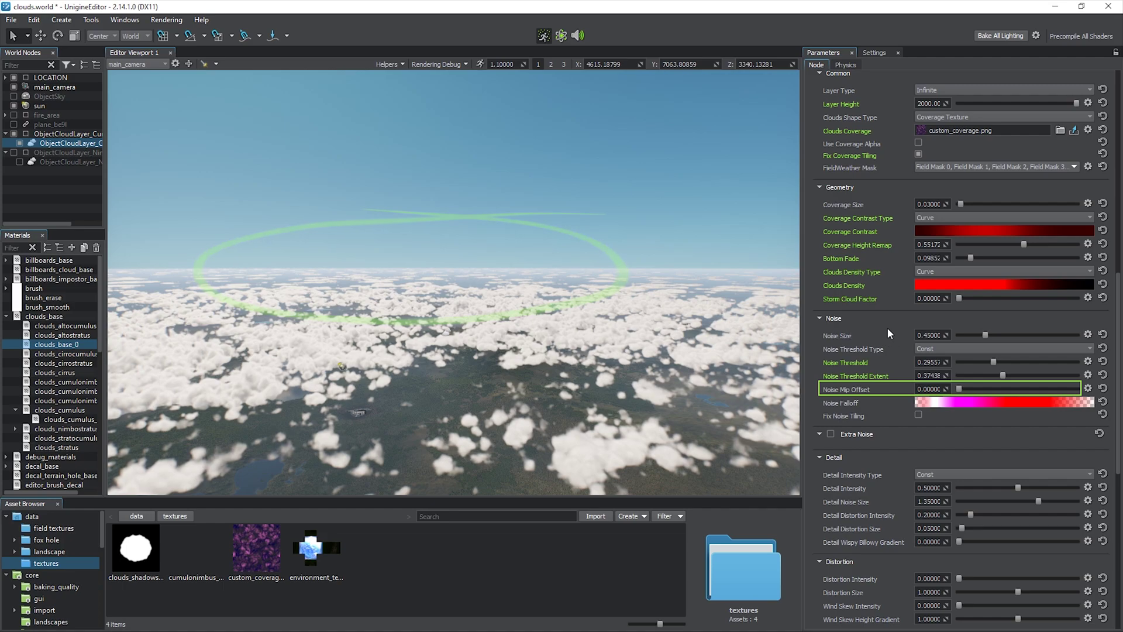
{"action": "left_click", "coordinate": [974, 335]}
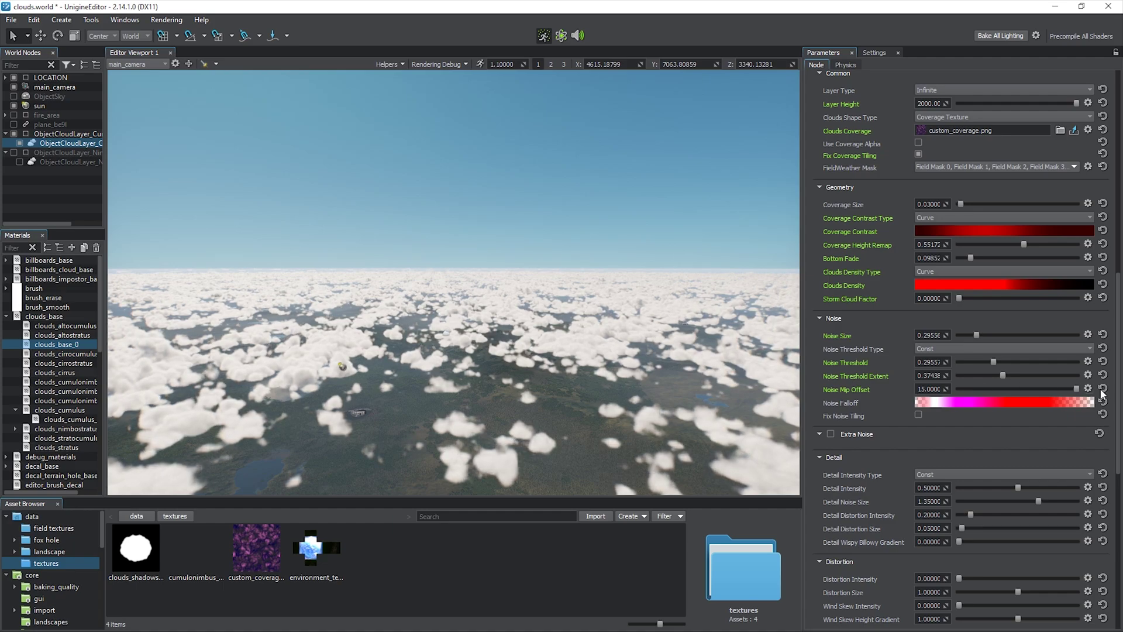
- Inspect the red, green, blue and alpha curves of the Noise Falloff parameter
{"action": "left_click", "coordinate": [1002, 402]}
{"action": "left_click_drag", "start_coordinate": [677, 221], "coordinate": [917, 224]}
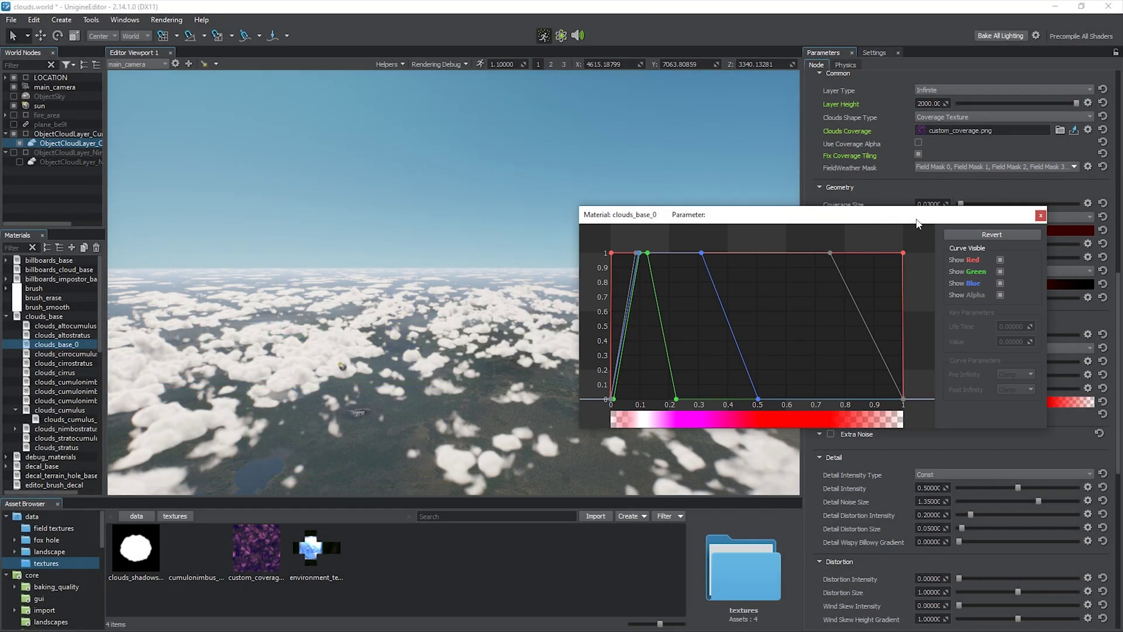
{"action": "left_click", "coordinate": [1041, 216]}
- Change Noise Threshold Type to Curve and Layer Type to Defined for the cumulus cloud material
{"action": "left_click", "coordinate": [985, 349]}
{"action": "left_click", "coordinate": [978, 367]}
{"action": "left_click", "coordinate": [1002, 90]}
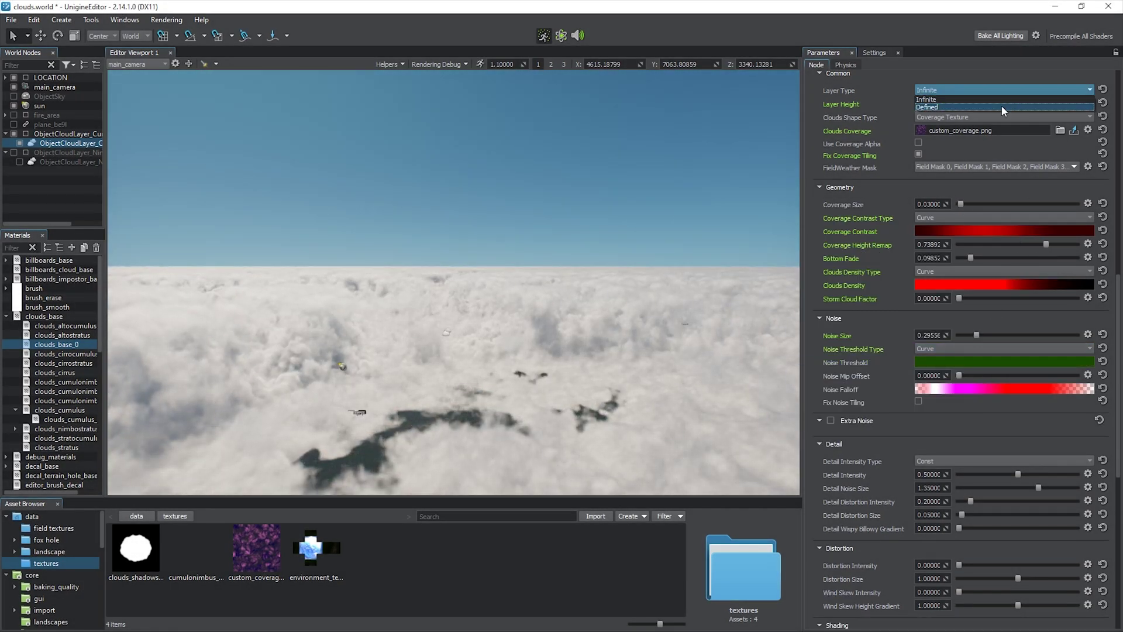
{"action": "left_click", "coordinate": [1003, 105]}
- Shape the red and green Noise Threshold curves, raising the green curve to about 0.48 at its end
{"action": "left_click", "coordinate": [939, 389]}
{"action": "left_click_drag", "start_coordinate": [604, 215], "coordinate": [893, 303]}
{"action": "left_click_drag", "start_coordinate": [794, 472], "coordinate": [793, 458]}
{"action": "left_click", "coordinate": [648, 473]}
{"action": "mouse_move", "coordinate": [648, 472]}
{"action": "left_mouse_down"}
{"action": "mouse_move", "coordinate": [649, 433]}
{"action": "mouse_move", "coordinate": [651, 464]}
{"action": "left_mouse_up"}
{"action": "left_click_drag", "start_coordinate": [794, 443], "coordinate": [794, 449]}
{"action": "mouse_move", "coordinate": [868, 443]}
{"action": "left_mouse_down"}
{"action": "mouse_move", "coordinate": [937, 418]}
{"action": "mouse_move", "coordinate": [875, 448]}
{"action": "left_mouse_up"}
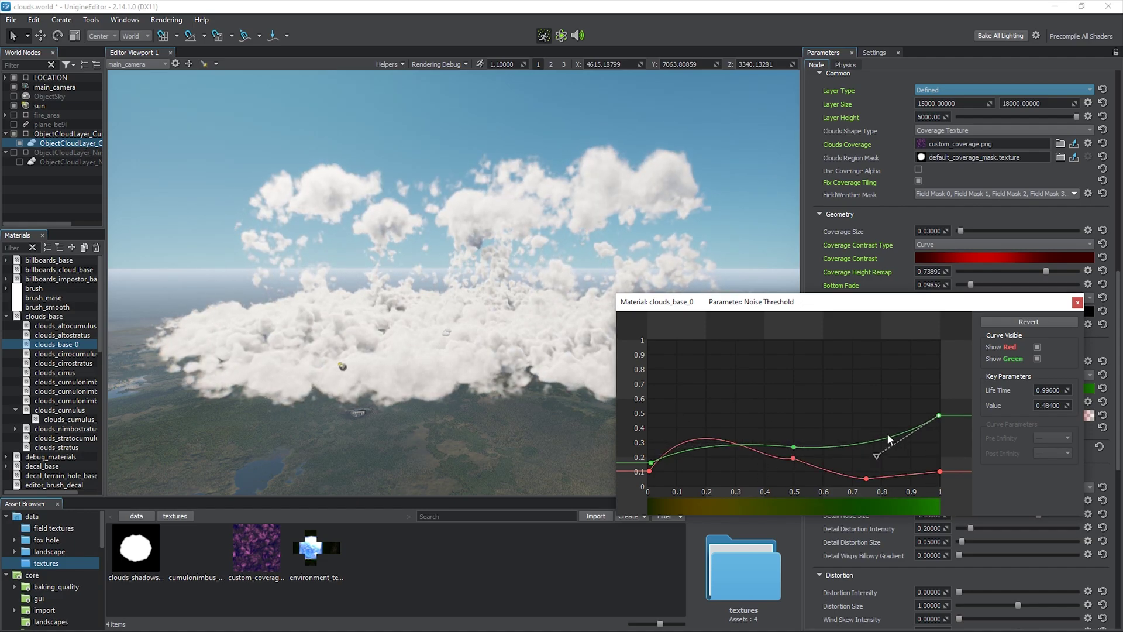
{"action": "left_click", "coordinate": [1078, 302]}
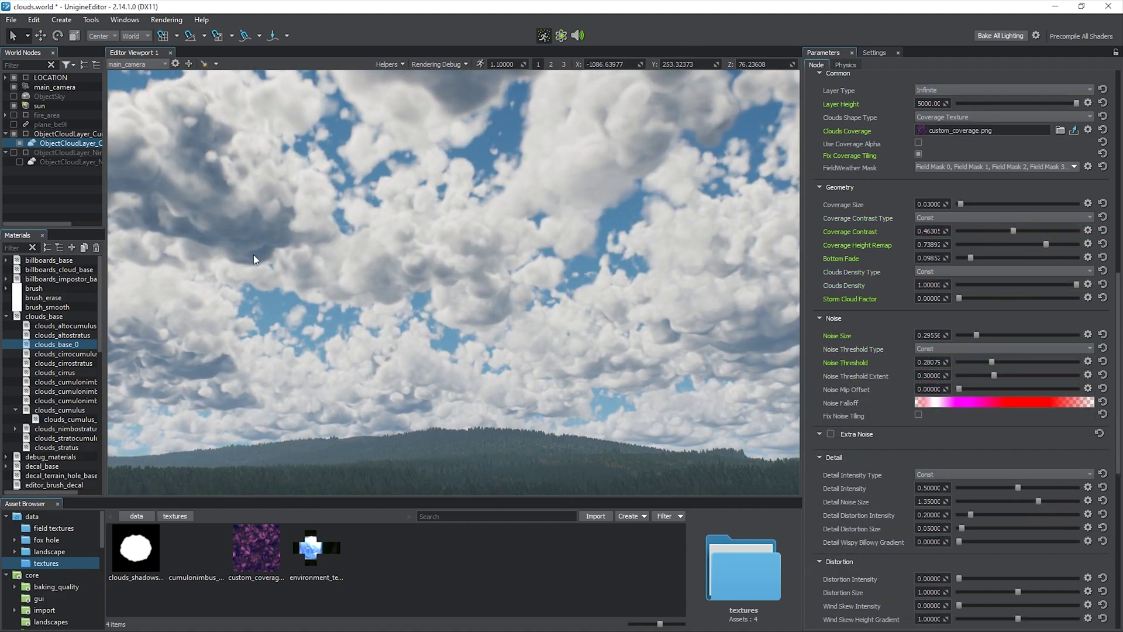
- Disable the cumulus cloud layer and create a Cumulonimbus 3 cloud layer
{"action": "left_click", "coordinate": [27, 134]}
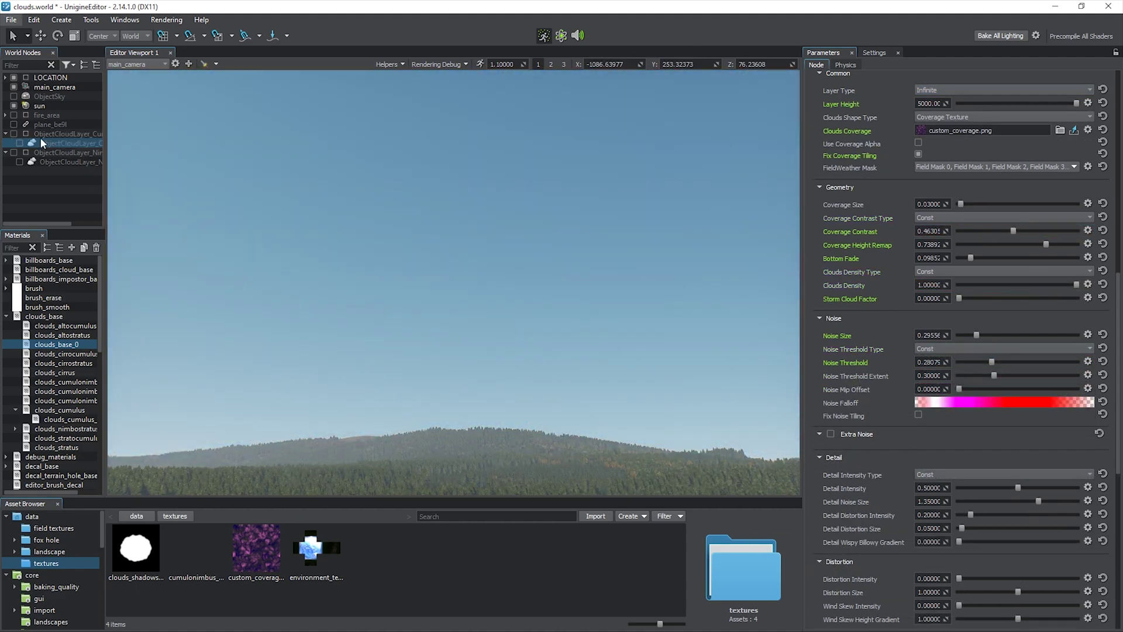
{"action": "right_click", "coordinate": [414, 167]}
{"action": "mouse_move", "coordinate": [456, 261]}
{"action": "mouse_move", "coordinate": [526, 271]}
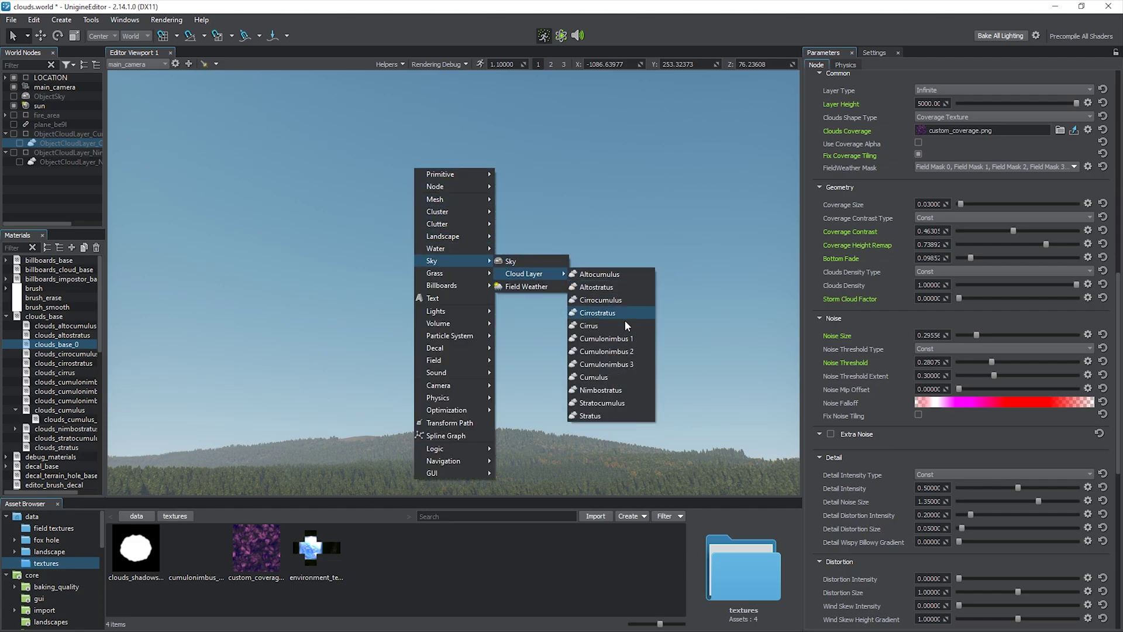
{"action": "left_click", "coordinate": [608, 364]}
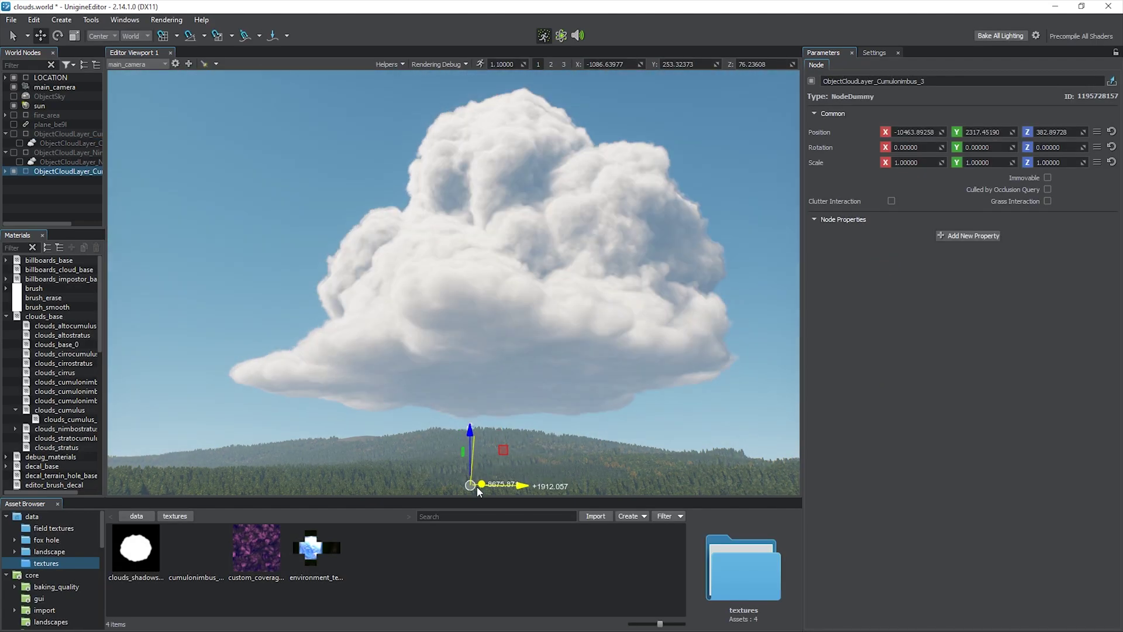
- Place the cumulonimbus cloud above the forested hills, adjusting its rotation and position
{"action": "left_click_drag", "start_coordinate": [477, 488], "coordinate": [461, 488]}
{"action": "key", "text": "e"}
{"action": "left_click_drag", "start_coordinate": [462, 488], "coordinate": [513, 485]}
{"action": "key", "text": "w"}
{"action": "left_click_drag", "start_coordinate": [457, 445], "coordinate": [466, 477]}
{"action": "key", "text": "q"}
- Select the cumulonimbus cloud layer object and review its Clouds Shape Type options, keeping 3d Texture
{"action": "left_click", "coordinate": [64, 180]}
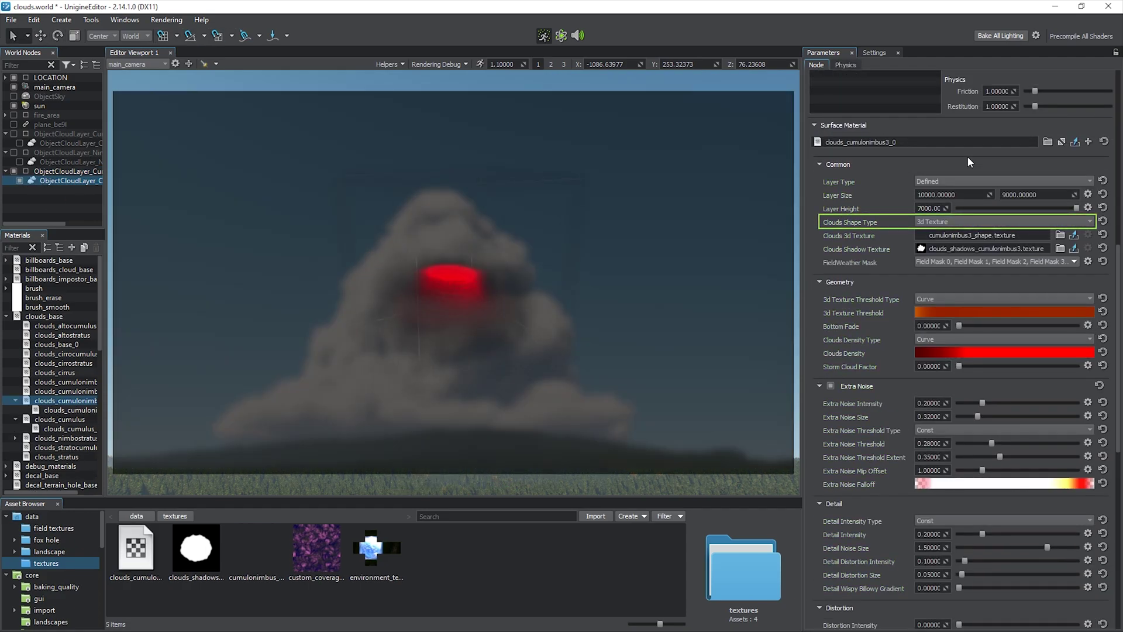
{"action": "left_click", "coordinate": [960, 221]}
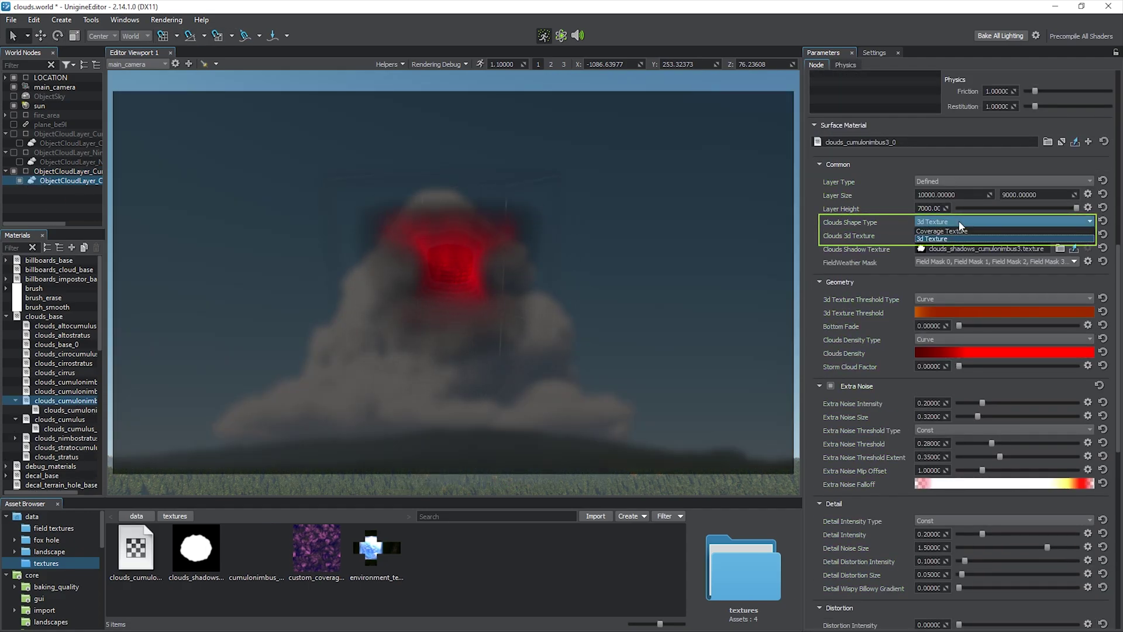
{"action": "left_click", "coordinate": [959, 224]}
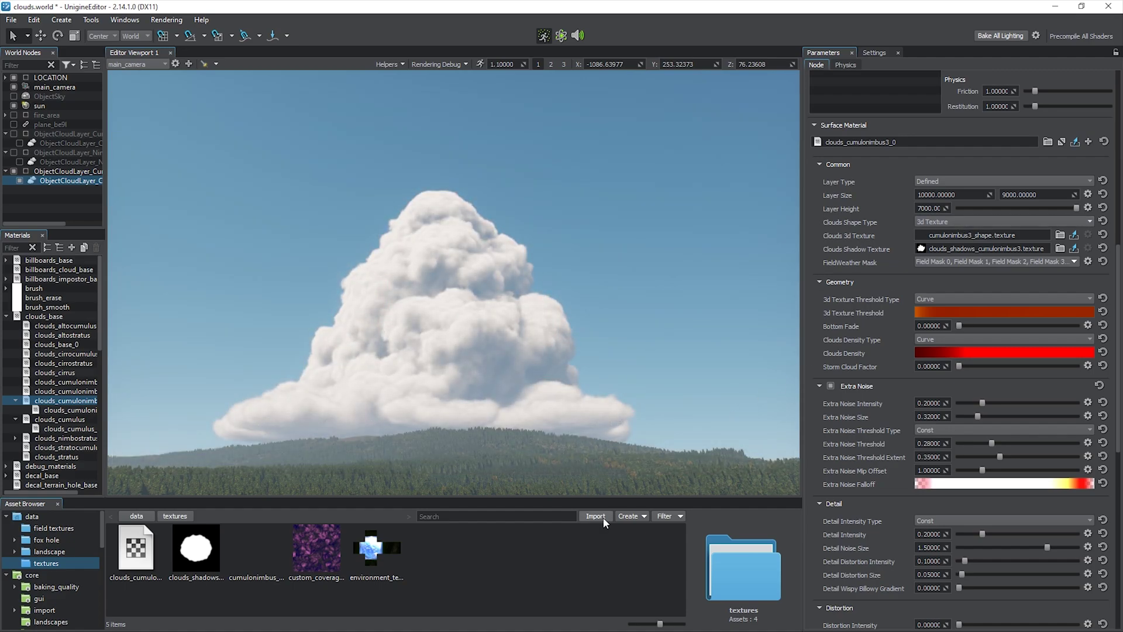
- Import ship.png into the textures folder with its Image Type set to 3D
{"action": "left_click", "coordinate": [595, 516]}
{"action": "left_click", "coordinate": [396, 146]}
{"action": "left_click", "coordinate": [612, 336]}
{"action": "left_click", "coordinate": [528, 216]}
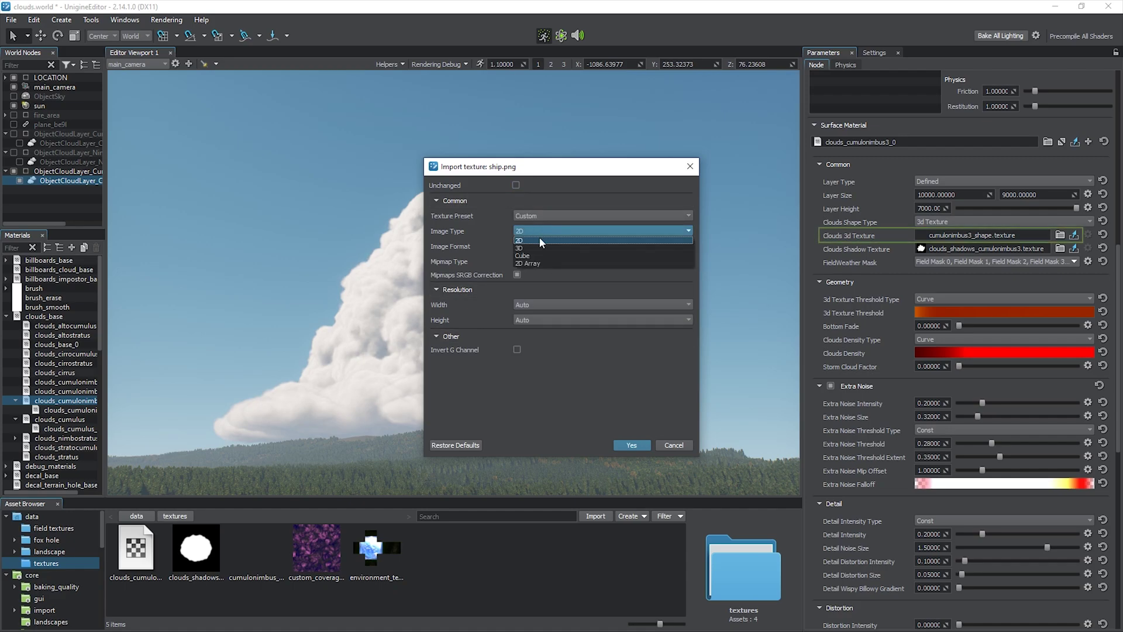
{"action": "left_click", "coordinate": [552, 248]}
{"action": "left_click", "coordinate": [622, 443]}
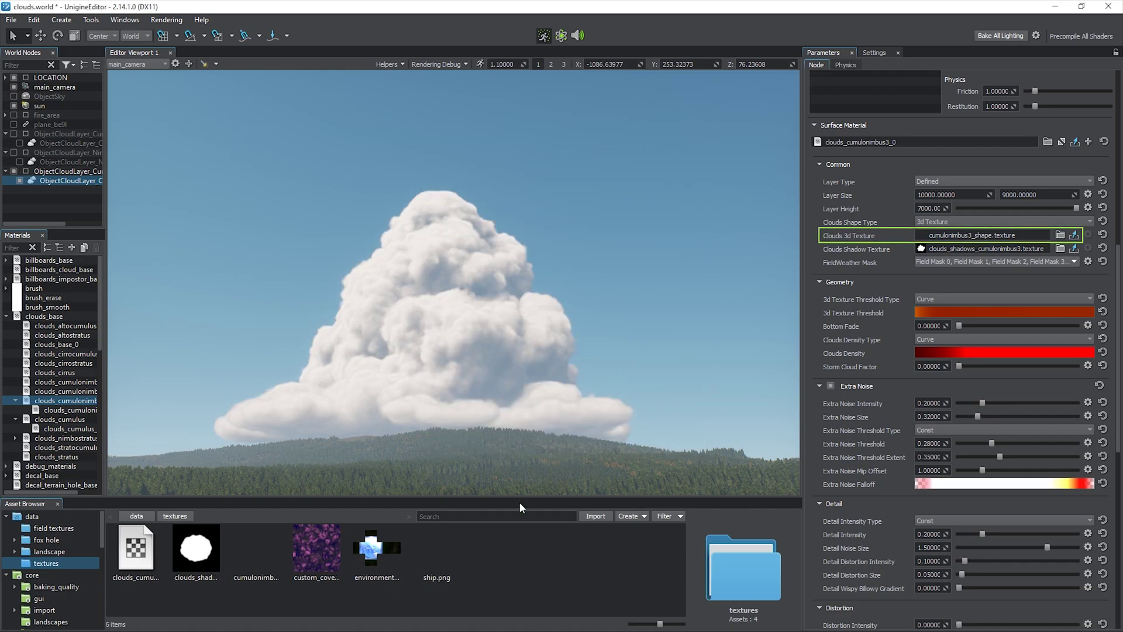
- Assign ship.png as the cumulonimbus material's Clouds 3d Texture and set the second Layer Size value to 7000
{"action": "left_click_drag", "start_coordinate": [436, 547], "coordinate": [988, 235]}
{"action": "key", "text": "BackSpace"}
{"action": "type", "text": "7e"}
{"action": "left_click_drag", "start_coordinate": [433, 470], "coordinate": [525, 474], "text": "ctrl"}
- Assign cumulonimbus_custom.dds as the Clouds 3d Texture and clouds_shadows_cumulonimbus.texture as the Clouds Shadow Texture
{"action": "left_click_drag", "start_coordinate": [256, 547], "coordinate": [960, 236]}
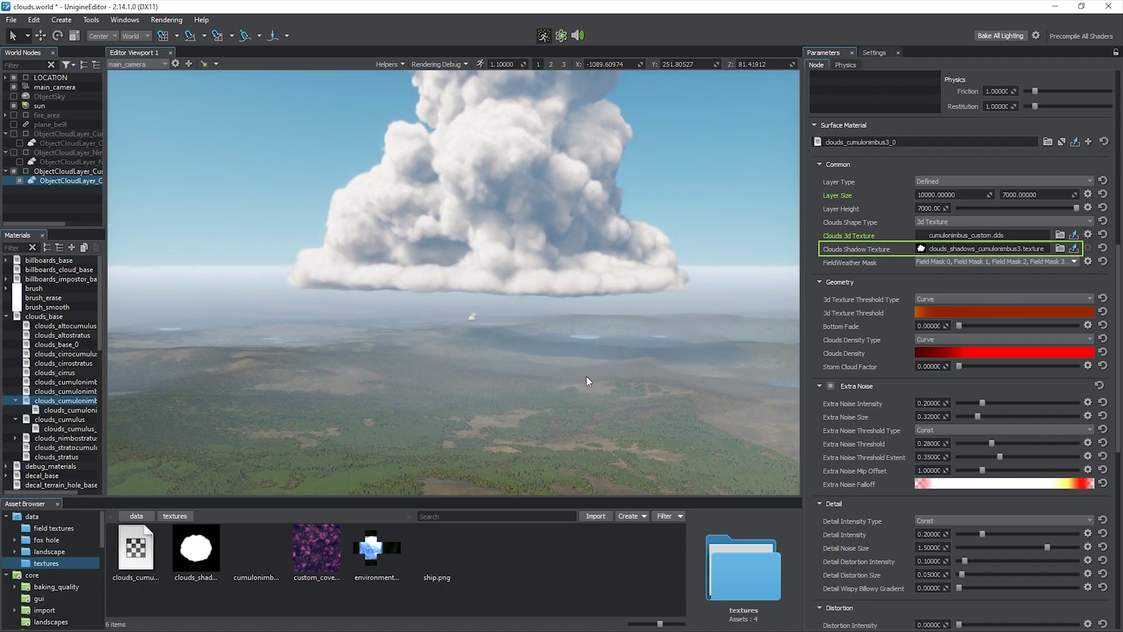
{"action": "left_click_drag", "start_coordinate": [199, 550], "coordinate": [244, 563]}
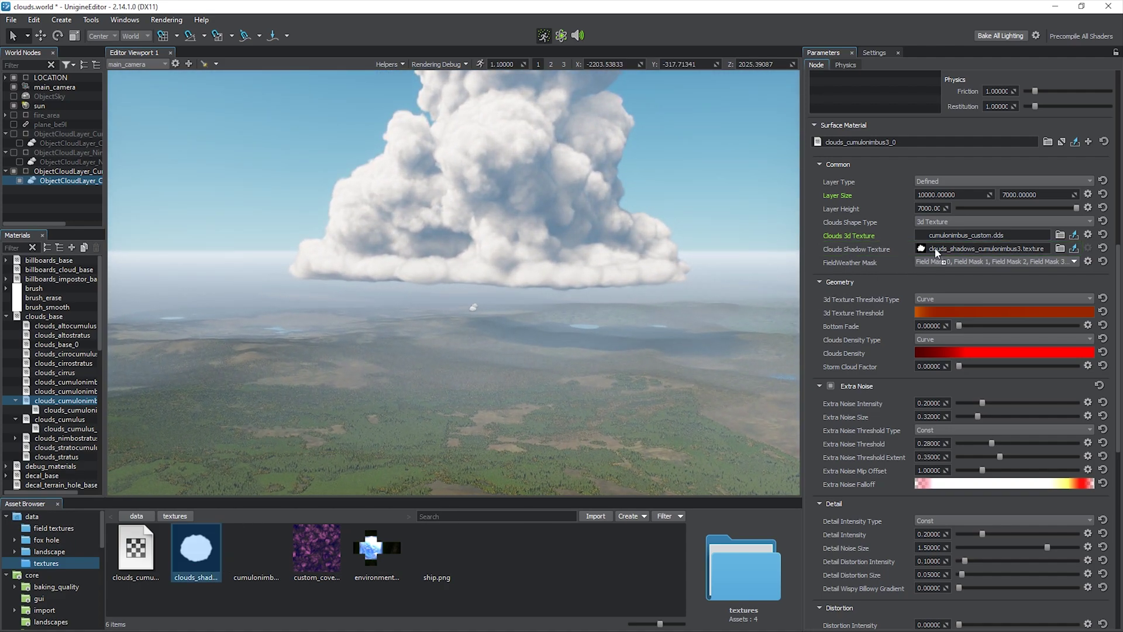
{"action": "left_click_drag", "start_coordinate": [933, 251], "coordinate": [932, 250]}
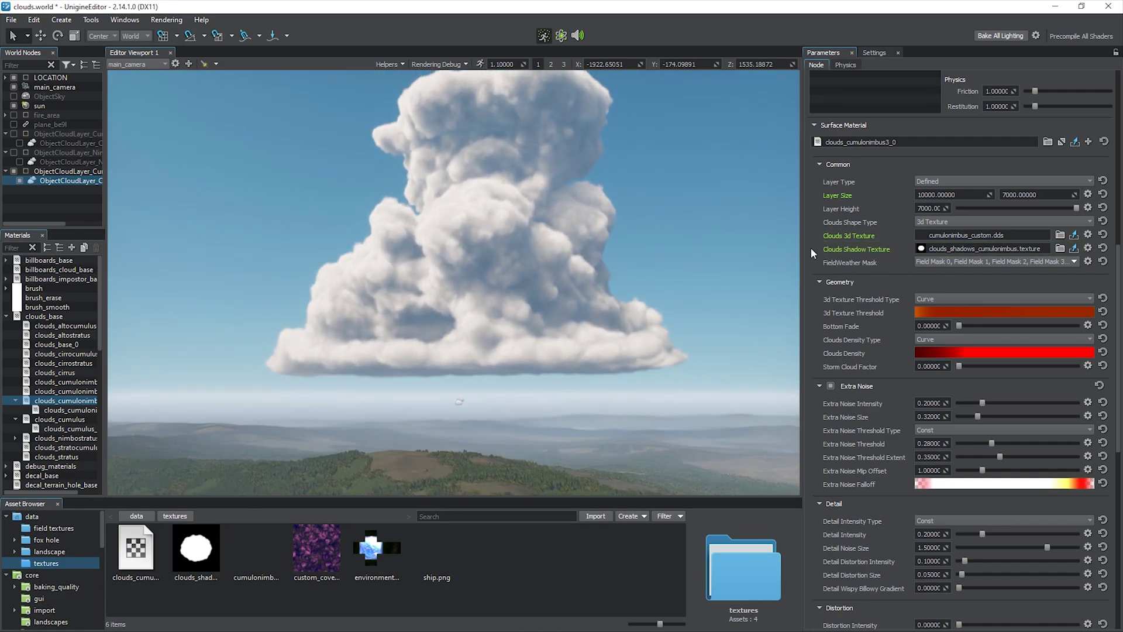
- Keep the 3d Texture Threshold Type as Curve, open the threshold curve and lower the red curve's end key to 0.4
{"action": "left_click", "coordinate": [959, 299]}
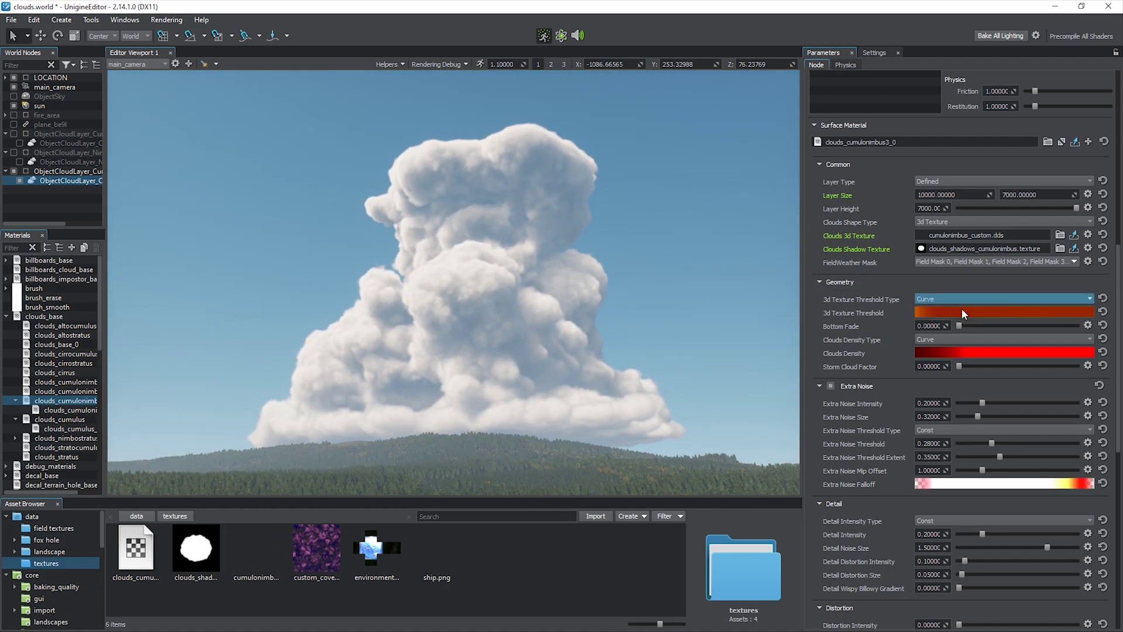
{"action": "left_click", "coordinate": [962, 308]}
{"action": "mouse_move", "coordinate": [996, 312]}
{"action": "left_mouse_down"}
{"action": "mouse_move", "coordinate": [973, 313]}
{"action": "mouse_move", "coordinate": [1031, 314]}
{"action": "mouse_move", "coordinate": [996, 322]}
{"action": "mouse_move", "coordinate": [1019, 323]}
{"action": "mouse_move", "coordinate": [1016, 310]}
{"action": "left_mouse_up"}
{"action": "left_click", "coordinate": [1016, 302]}
{"action": "left_click", "coordinate": [1016, 316]}
{"action": "left_click", "coordinate": [1016, 315]}
{"action": "left_click_drag", "start_coordinate": [664, 211], "coordinate": [972, 203]}
{"action": "left_click_drag", "start_coordinate": [961, 298], "coordinate": [961, 327]}
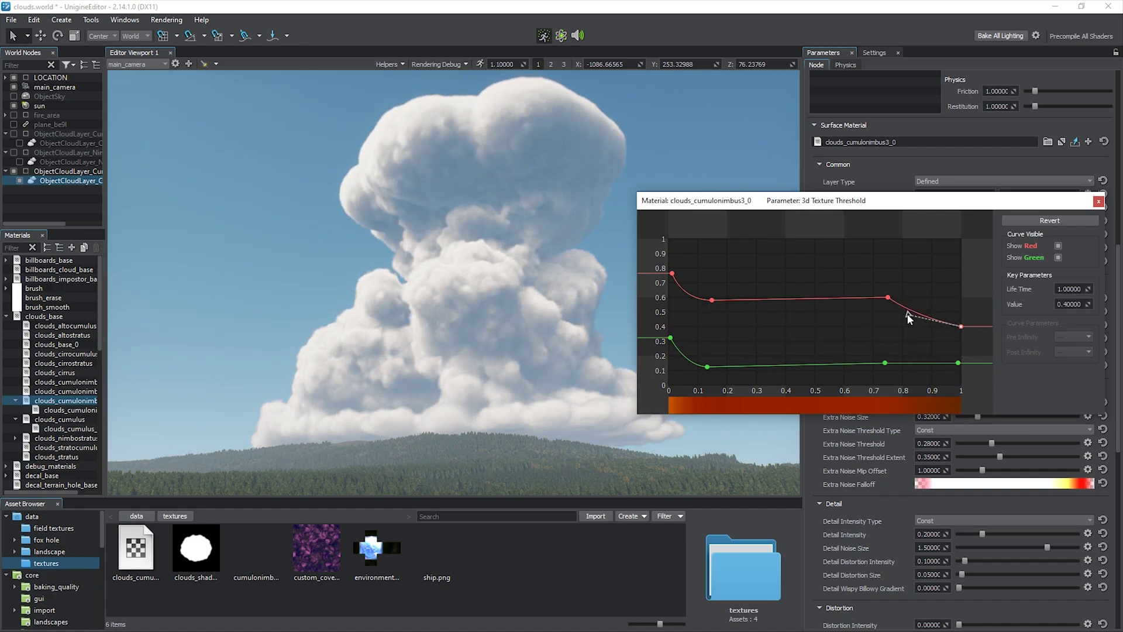
- Flatten the red threshold curve's first keys to about 0.5, raise the green end key to about 0.56, and close the curve editor
{"action": "left_click_drag", "start_coordinate": [668, 310], "coordinate": [670, 310]}
{"action": "left_click_drag", "start_coordinate": [712, 300], "coordinate": [741, 309]}
{"action": "mouse_move", "coordinate": [777, 307]}
{"action": "left_mouse_down"}
{"action": "mouse_move", "coordinate": [784, 326]}
{"action": "mouse_move", "coordinate": [783, 316]}
{"action": "left_mouse_up"}
{"action": "left_click_drag", "start_coordinate": [959, 363], "coordinate": [957, 303]}
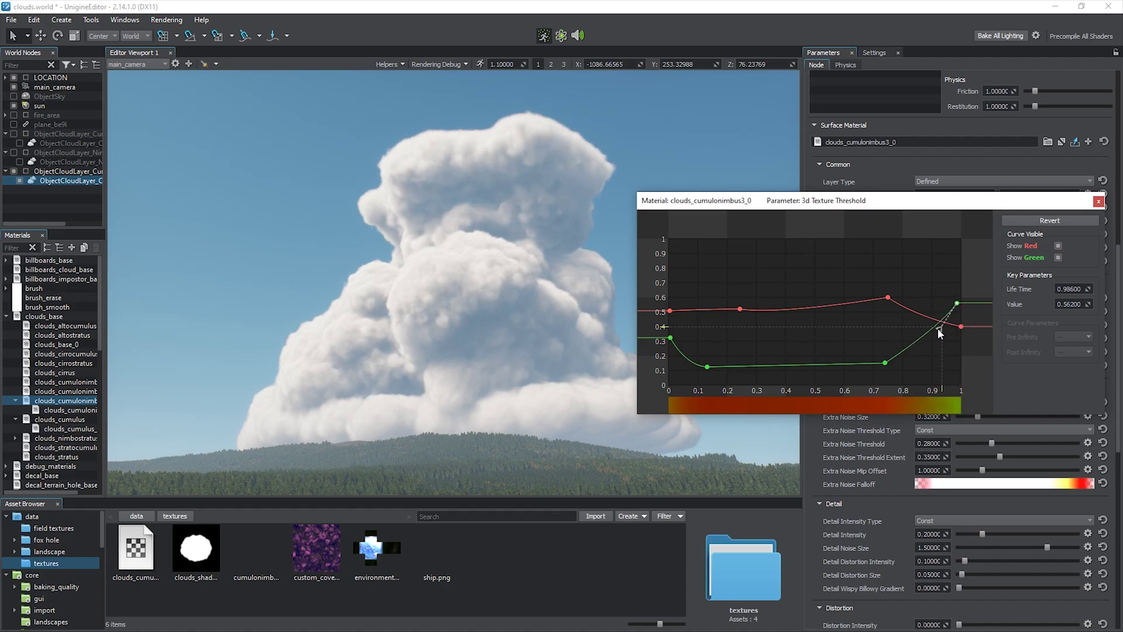
{"action": "left_click", "coordinate": [1099, 201]}
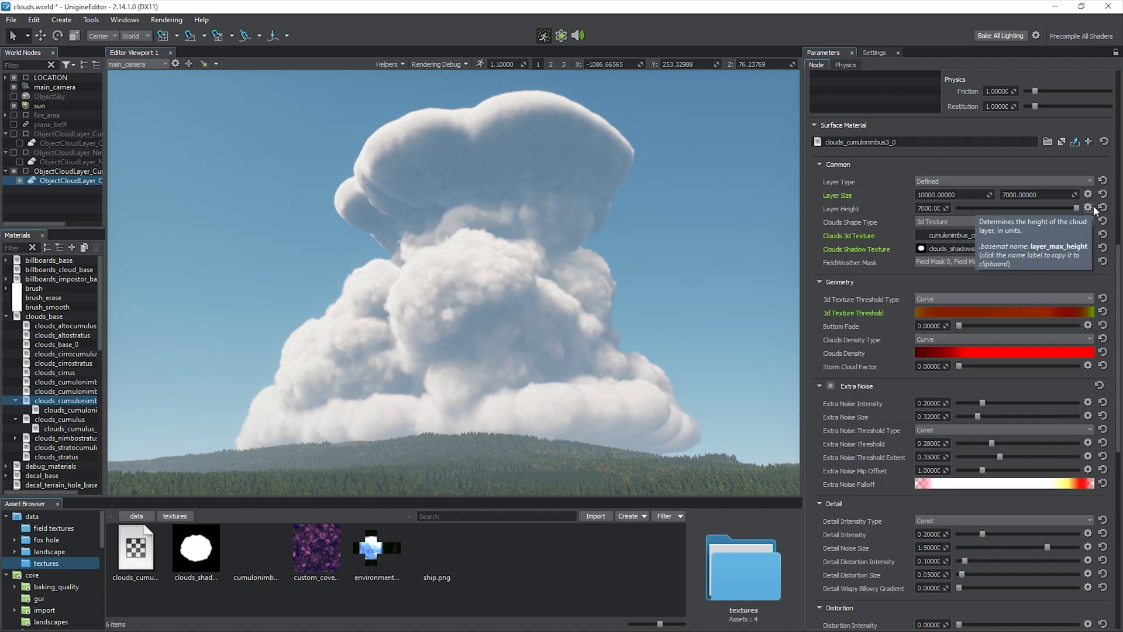
- Rotate the cumulonimbus cloud slightly and set its Storm Cloud Factor to 1
{"action": "key", "text": "e"}
{"action": "left_click_drag", "start_coordinate": [476, 475], "coordinate": [500, 470]}
{"action": "key", "text": "q"}
{"action": "left_click_drag", "start_coordinate": [956, 368], "coordinate": [1119, 371]}
- Toggle Extra Noise off and on for comparison, and set Extra Noise Intensity to about 0.43 and Extra Noise Size to about 0.35
{"action": "scroll", "coordinate": [1119, 371], "scroll_direction": "down", "scroll_amount": 2}
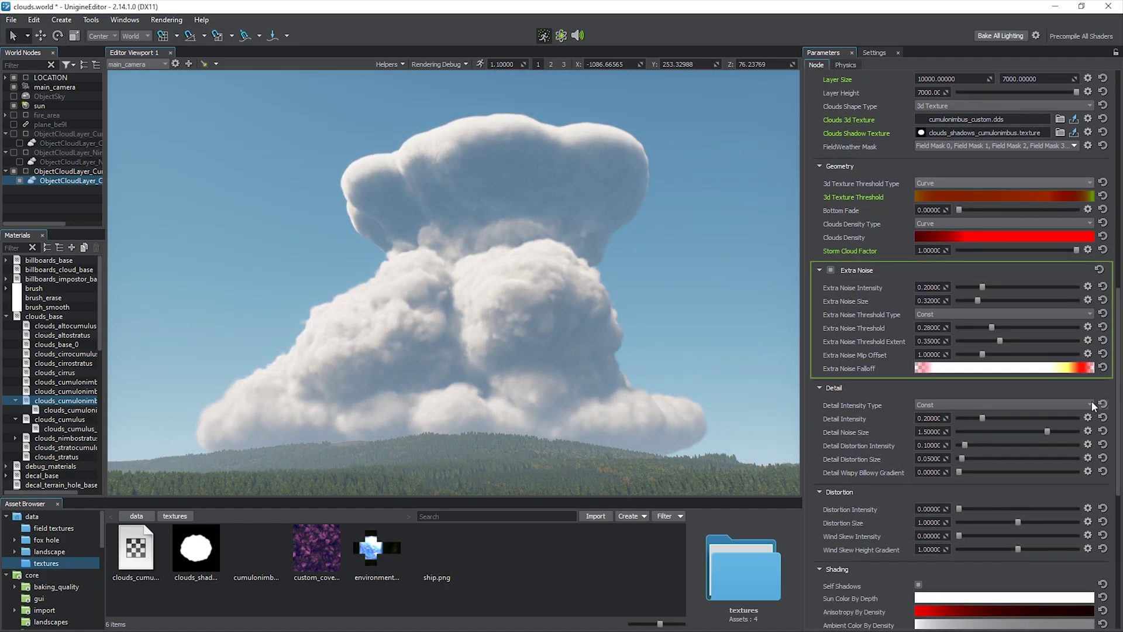
{"action": "left_click", "coordinate": [831, 270]}
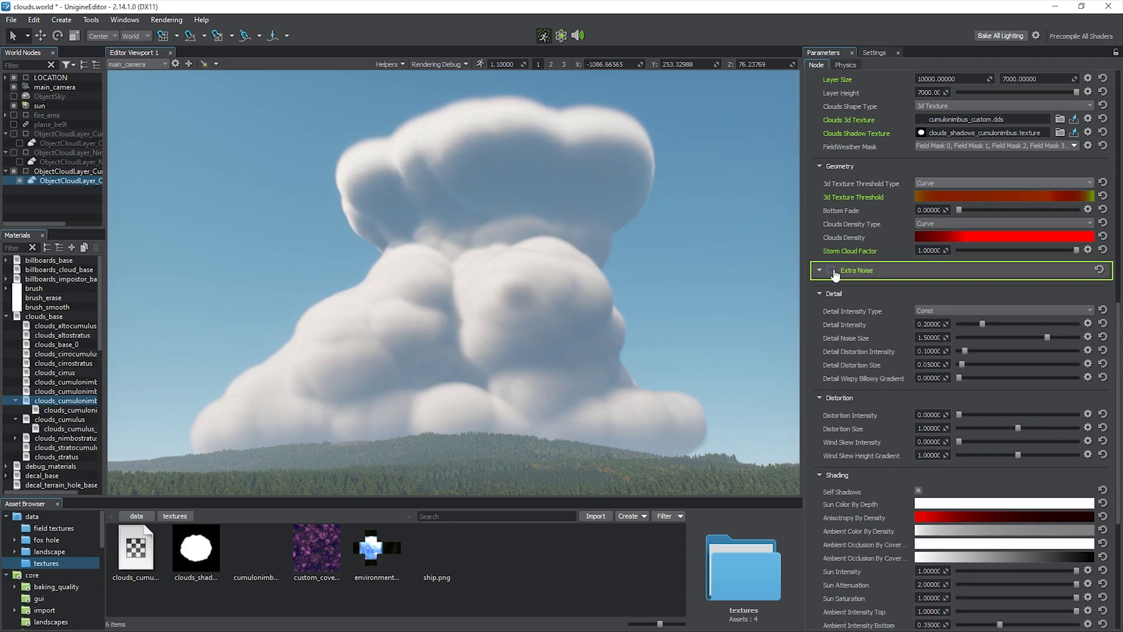
{"action": "left_click", "coordinate": [831, 270]}
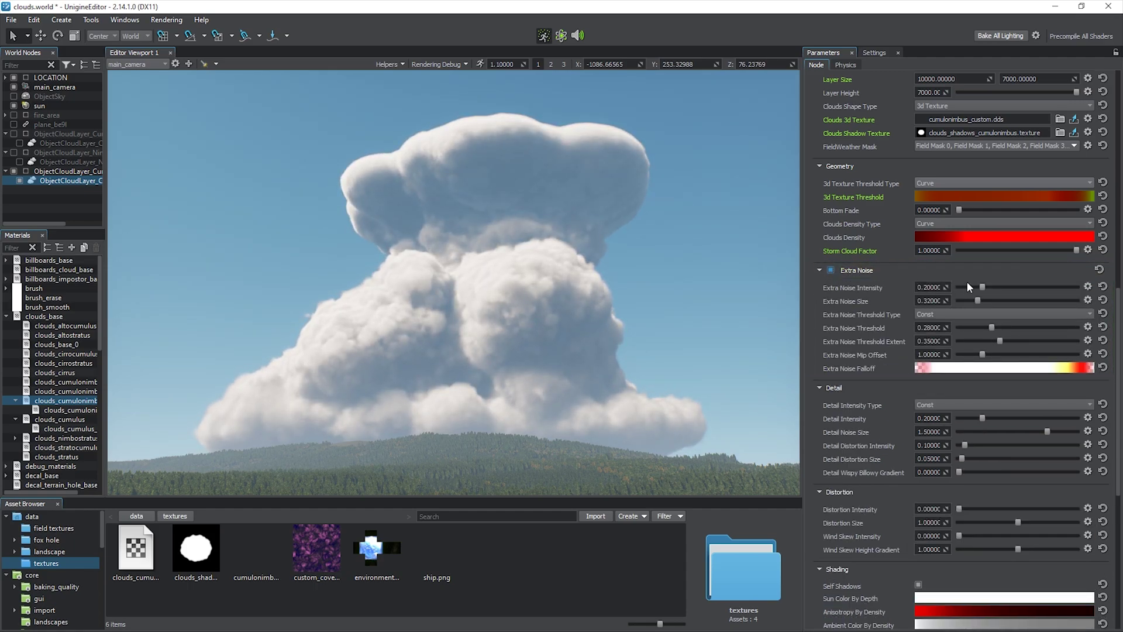
{"action": "mouse_move", "coordinate": [998, 285]}
{"action": "left_mouse_down"}
{"action": "mouse_move", "coordinate": [1090, 285]}
{"action": "mouse_move", "coordinate": [1006, 286]}
{"action": "mouse_move", "coordinate": [968, 301]}
{"action": "mouse_move", "coordinate": [992, 300]}
{"action": "mouse_move", "coordinate": [982, 298]}
{"action": "left_mouse_up"}
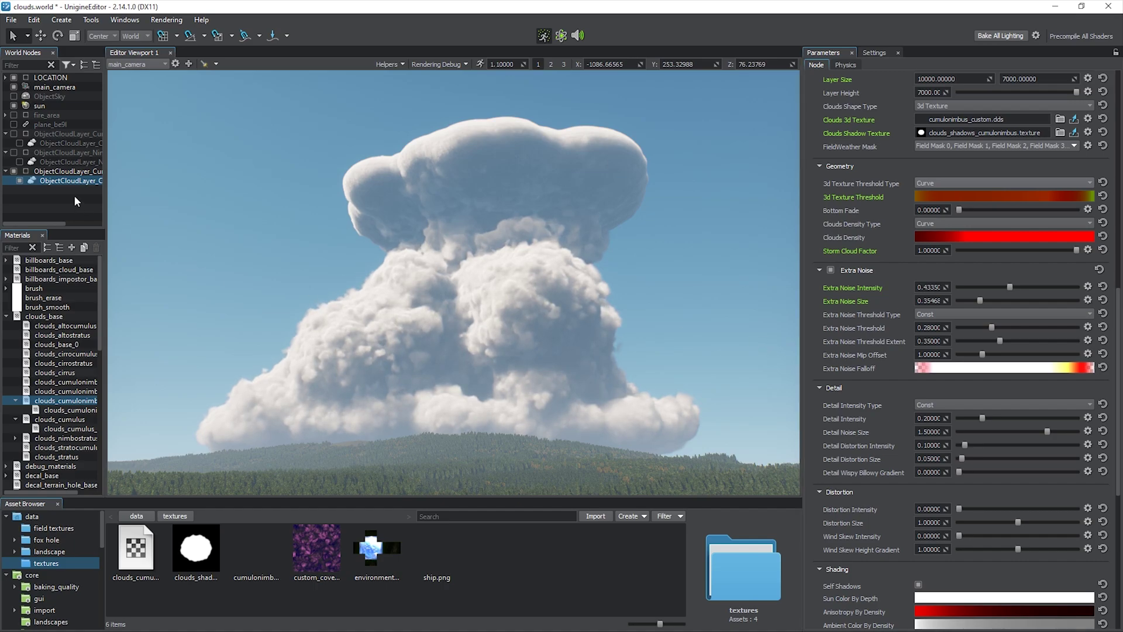
- Enable the cumulus cloud layer, focus on its cloud object, and switch Noise Threshold Type and Coverage Contrast Type to Curve
{"action": "left_click", "coordinate": [13, 133]}
{"action": "double_click", "coordinate": [67, 143]}
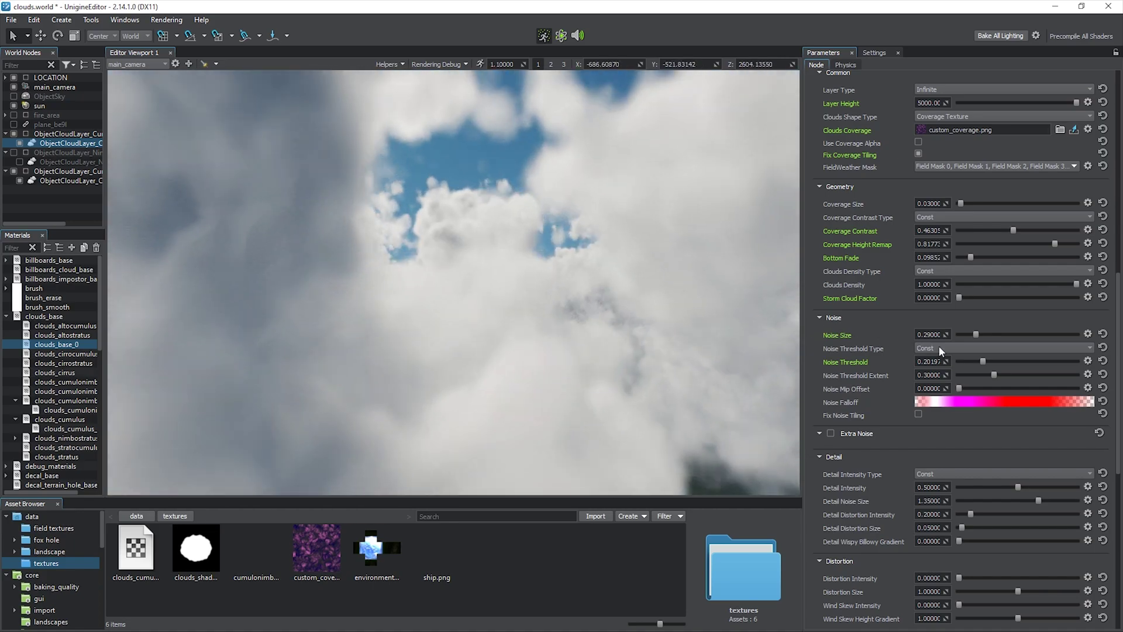
{"action": "left_click", "coordinate": [939, 348]}
{"action": "left_click", "coordinate": [941, 364]}
{"action": "left_click", "coordinate": [948, 217]}
{"action": "left_click", "coordinate": [947, 233]}
- Enable Extra Noise on the cumulus material with intensity about 0.06 and size about 0.2, and set Noise Size to about 0.35
{"action": "scroll", "coordinate": [965, 293], "scroll_direction": "down", "scroll_amount": 2}
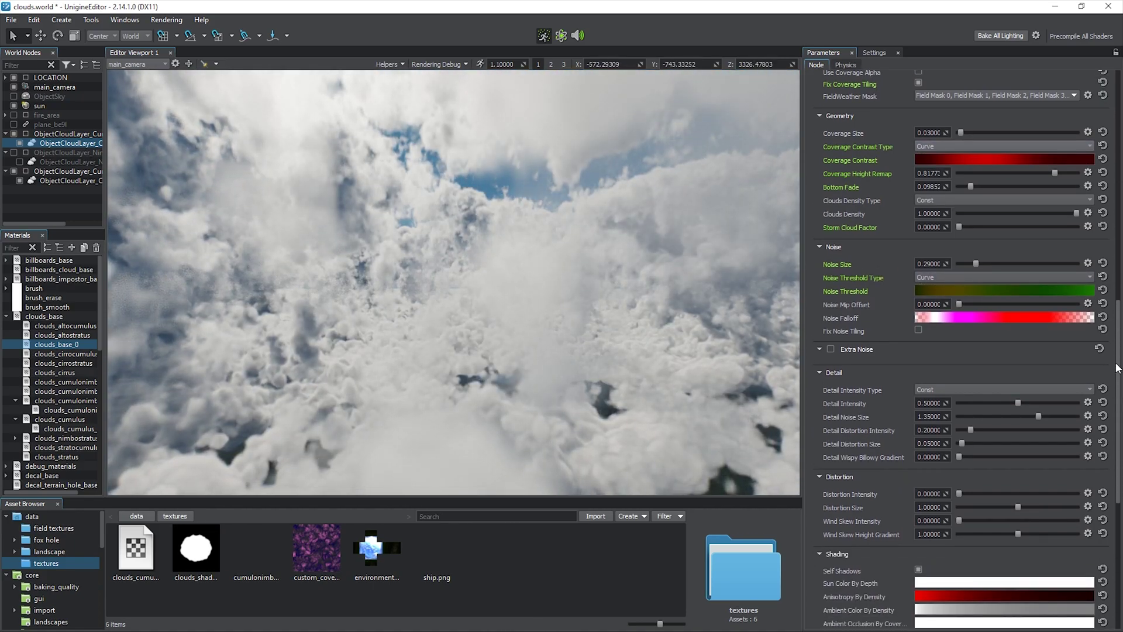
{"action": "left_click", "coordinate": [830, 342]}
{"action": "left_click_drag", "start_coordinate": [1018, 361], "coordinate": [970, 373]}
{"action": "left_click_drag", "start_coordinate": [976, 360], "coordinate": [966, 361]}
{"action": "left_click_drag", "start_coordinate": [976, 258], "coordinate": [981, 258]}
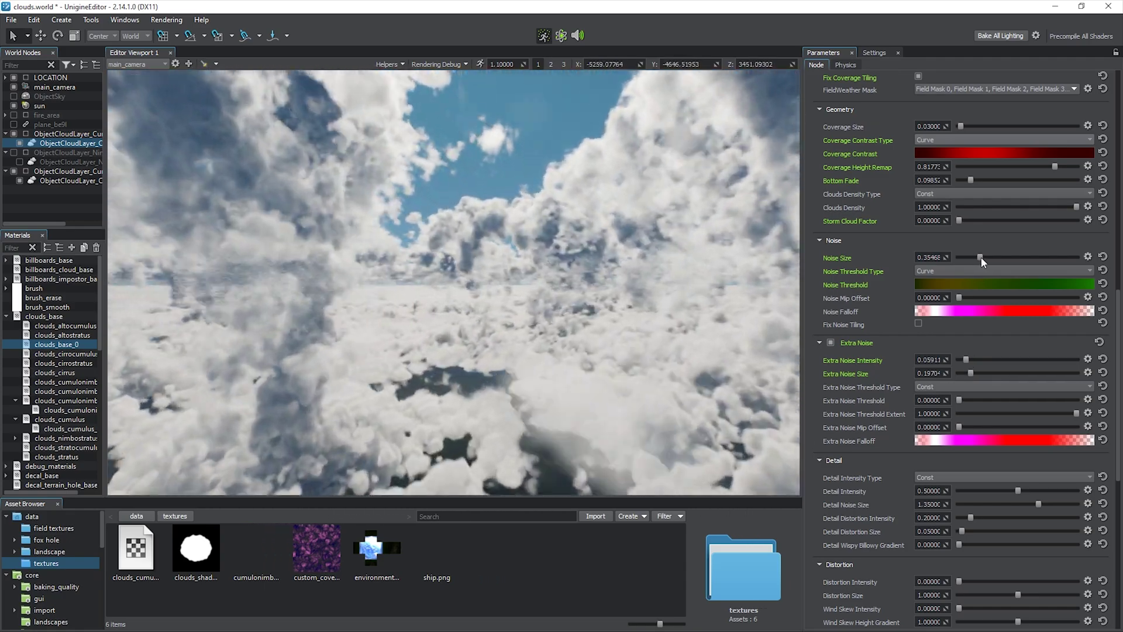
- Set Noise Mip Offset to 5, Extra Noise Threshold to about 0.4 and Extra Noise Threshold Extent to about 0.14
{"action": "left_click_drag", "start_coordinate": [959, 297], "coordinate": [1086, 299]}
{"action": "left_click_drag", "start_coordinate": [959, 401], "coordinate": [1021, 402]}
{"action": "left_click_drag", "start_coordinate": [1077, 414], "coordinate": [1001, 400]}
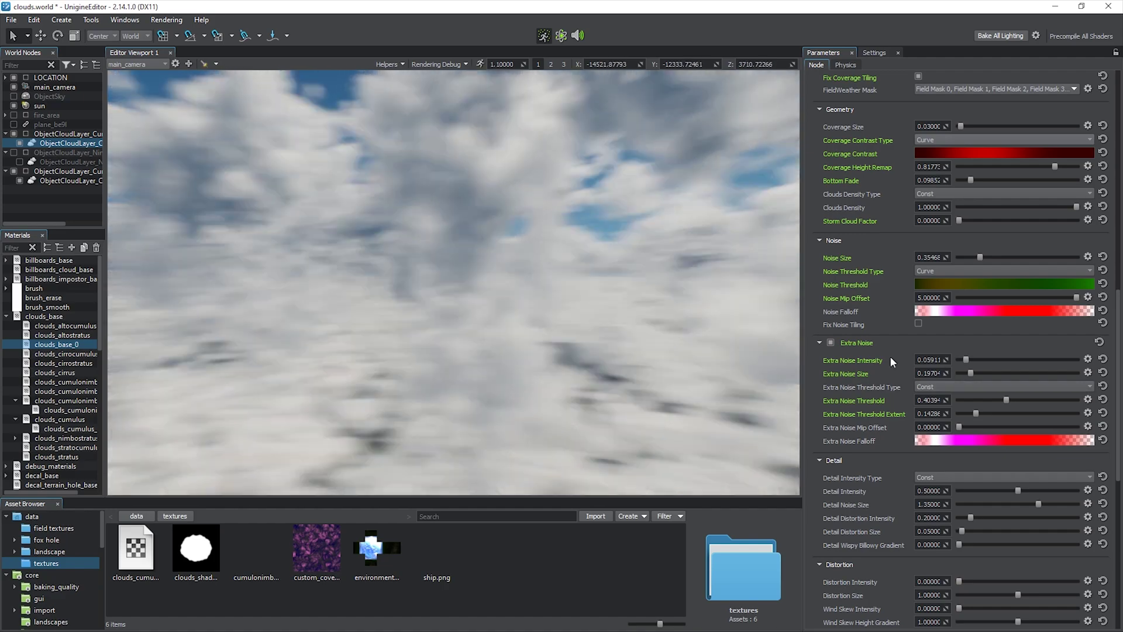
- Disable Extra Noise, return Noise Threshold Type to Const, and reset Noise Threshold and Noise Size to their defaults
{"action": "left_click", "coordinate": [831, 343]}
{"action": "left_click", "coordinate": [927, 271]}
{"action": "left_click", "coordinate": [930, 280]}
{"action": "left_click", "coordinate": [1103, 284]}
{"action": "left_click", "coordinate": [1103, 257]}
- Set Coverage Contrast Type to Const with contrast about 0.58 and lower Coverage Height Remap to 0
{"action": "left_click", "coordinate": [1011, 140]}
{"action": "left_click", "coordinate": [1012, 149]}
{"action": "left_click_drag", "start_coordinate": [1055, 167], "coordinate": [969, 166]}
{"action": "left_click_drag", "start_coordinate": [969, 166], "coordinate": [951, 168]}
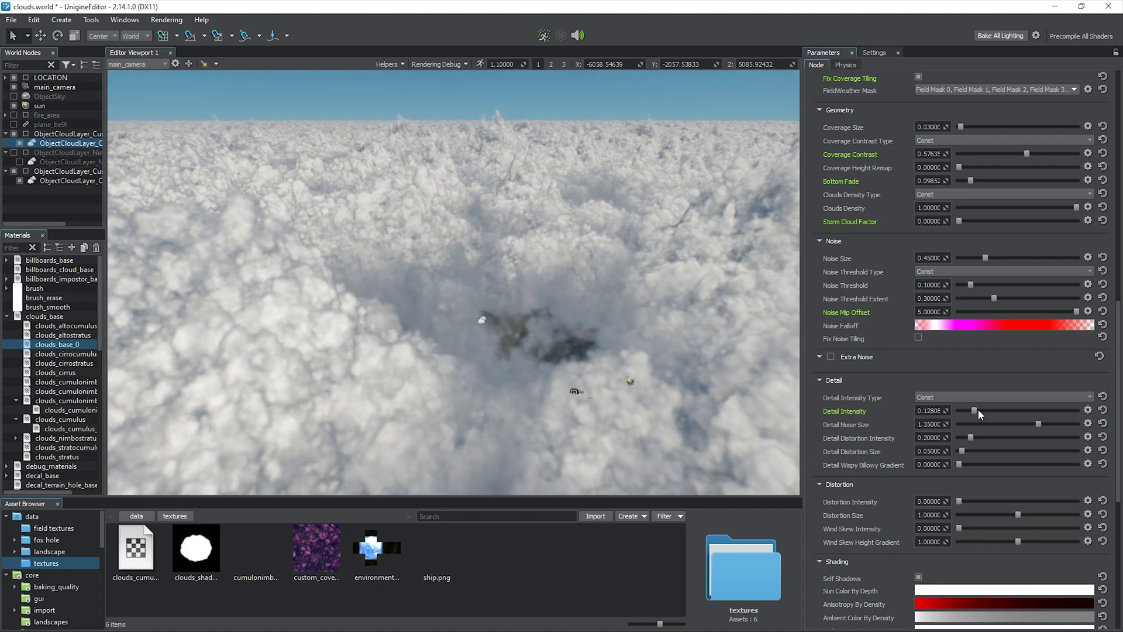
- Set Detail Intensity to about 0.71, Noise Size 0.17, Distortion Intensity 1.24 and Distortion Size 0.17, and switch the render Detail Distortion to 3D Texture
{"action": "left_click_drag", "start_coordinate": [1017, 411], "coordinate": [993, 430]}
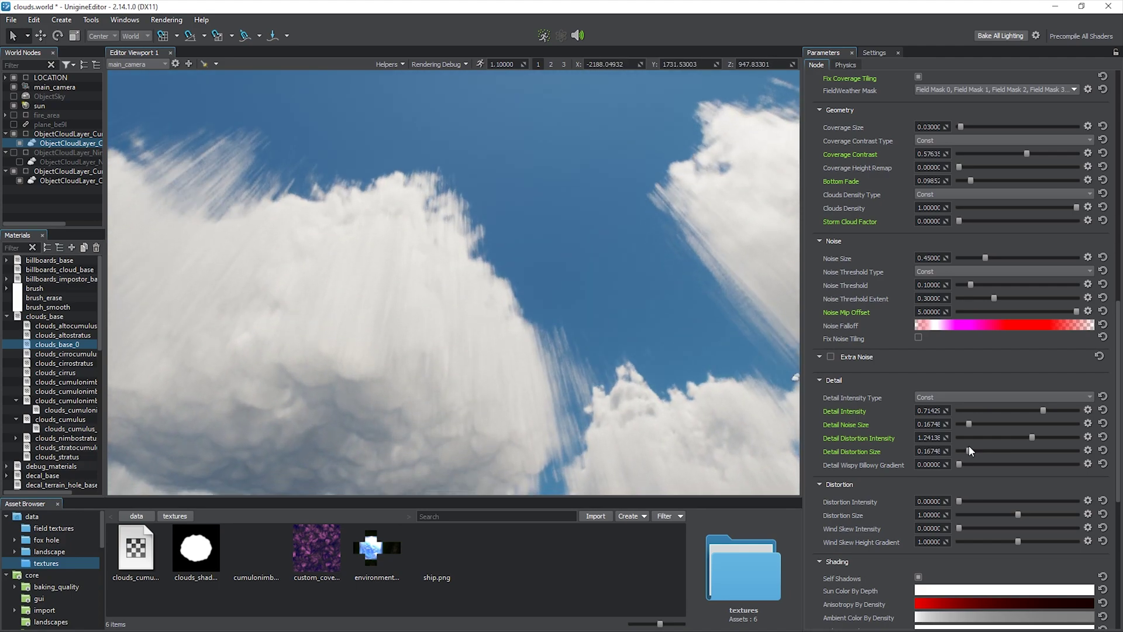
{"action": "left_click", "coordinate": [886, 55]}
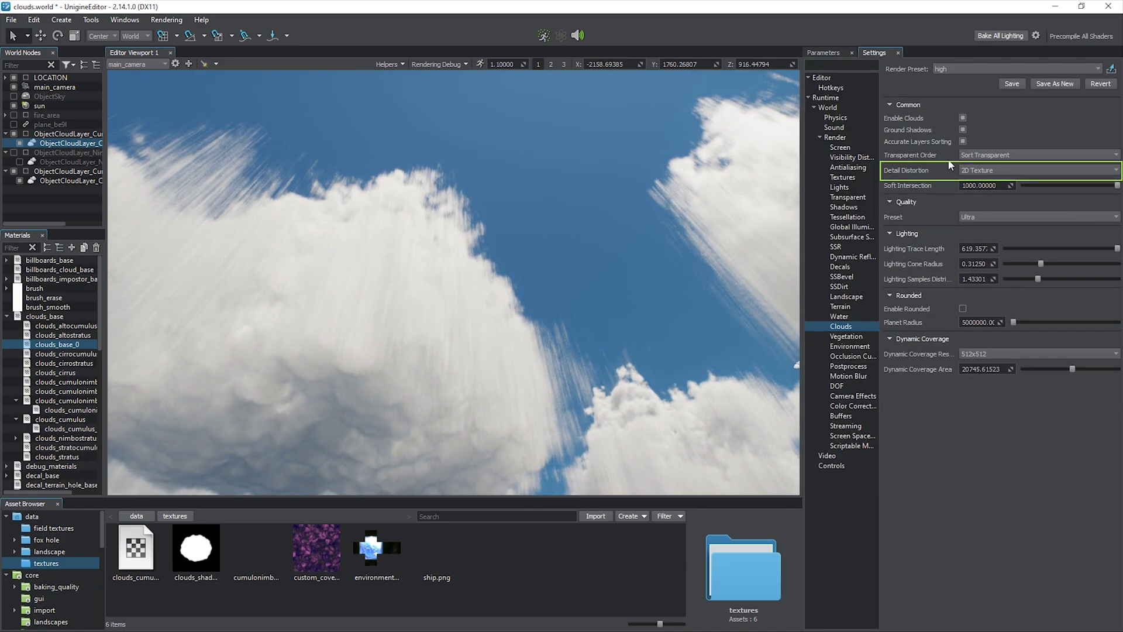
{"action": "left_click", "coordinate": [1009, 171]}
{"action": "left_click", "coordinate": [1006, 185]}
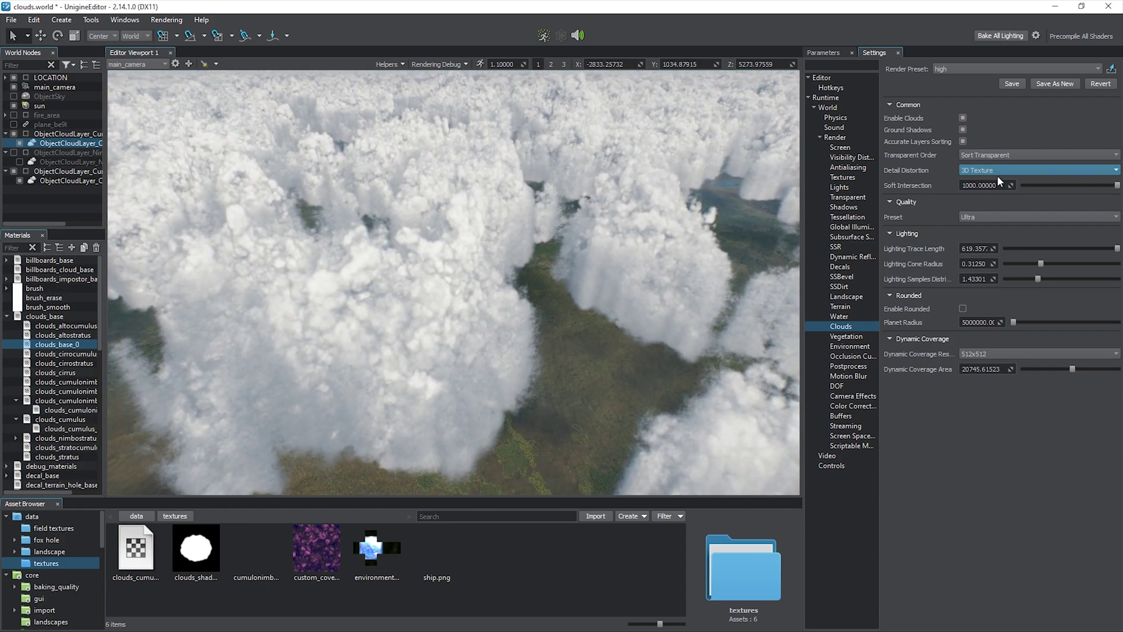
- Set Detail Distortion Intensity to about 0.05 and Detail Noise Size to about 1.05, and try Detail Wispy Billowy Gradient across its range
{"action": "left_click", "coordinate": [835, 53]}
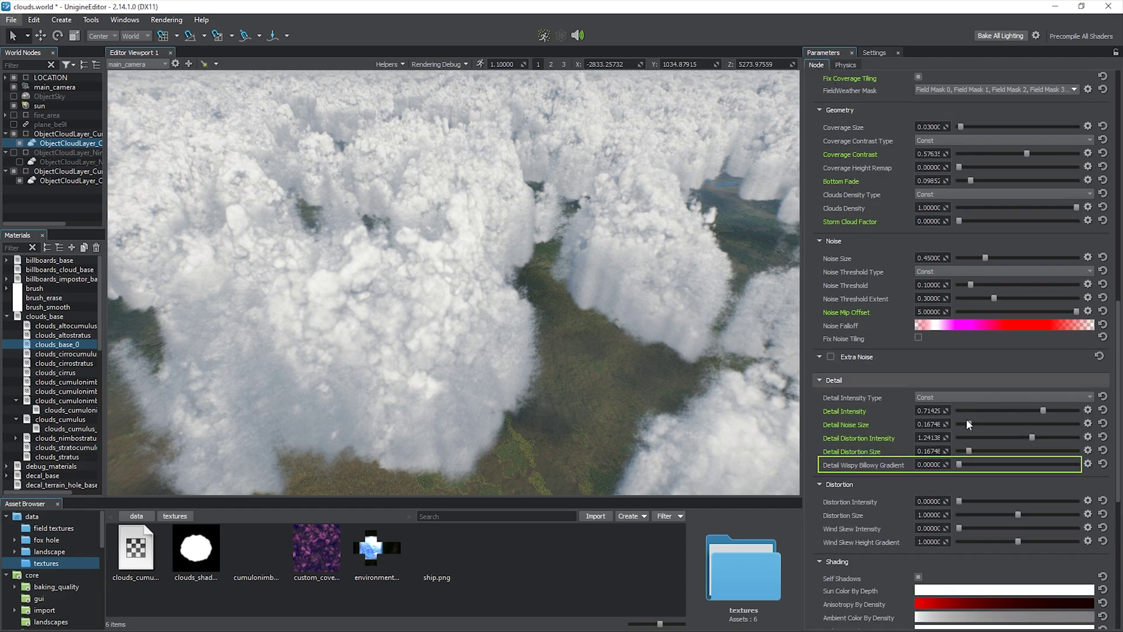
{"action": "left_click", "coordinate": [963, 438]}
{"action": "left_click_drag", "start_coordinate": [970, 424], "coordinate": [1021, 424]}
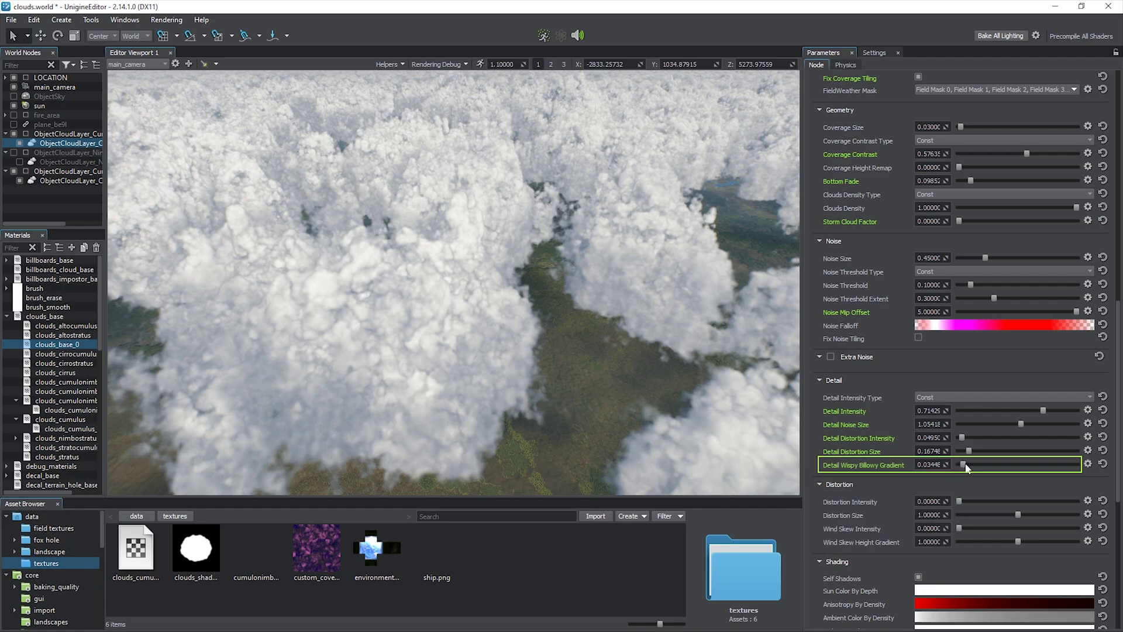
{"action": "left_click", "coordinate": [1006, 465]}
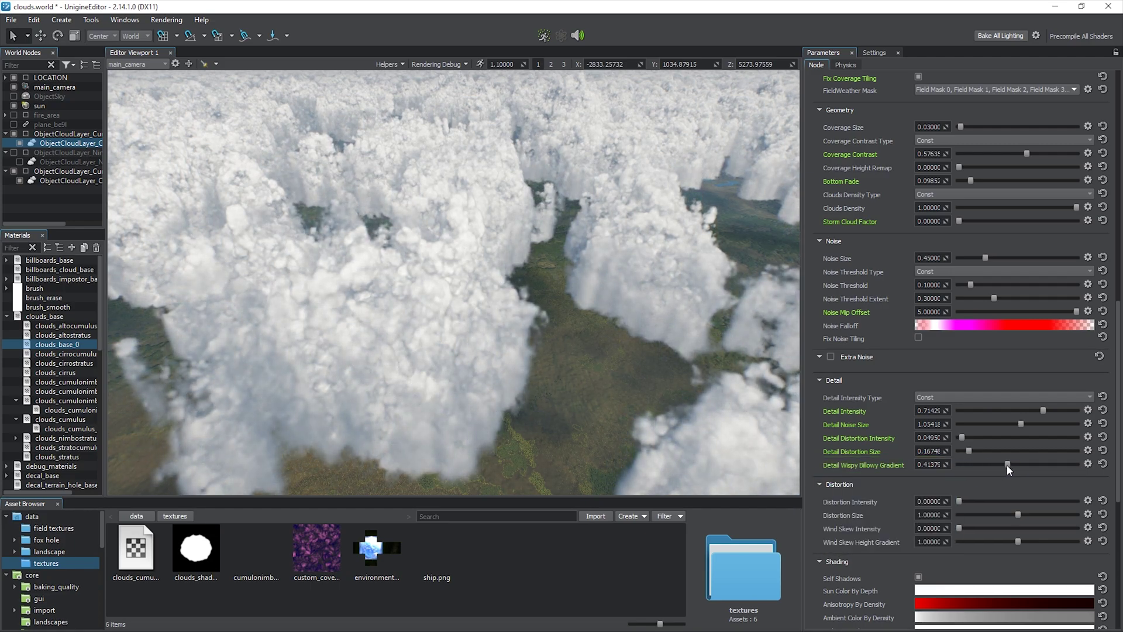
{"action": "left_click_drag", "start_coordinate": [957, 464], "coordinate": [1081, 466]}
- Reset the cumulus material's changed Detail parameters to their default values
{"action": "left_click", "coordinate": [1102, 465]}
{"action": "left_click", "coordinate": [1103, 451]}
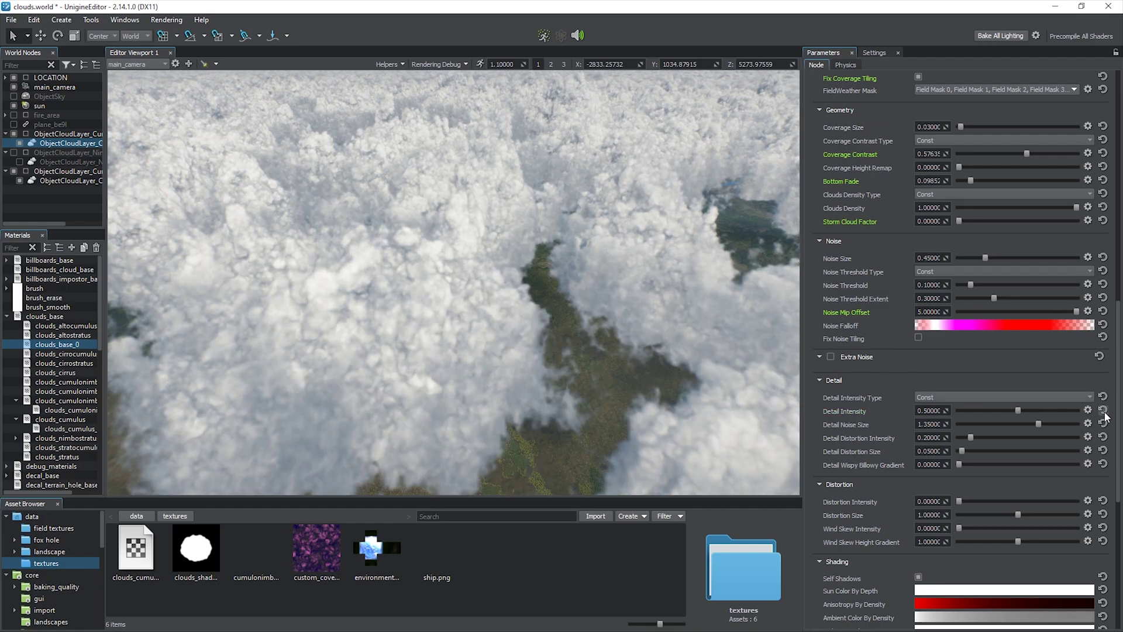
- Try Distortion Intensity about 0.25 and Distortion Size about 0.41, and vary the Wind Skew parameters on the cumulus material
{"action": "left_click_drag", "start_coordinate": [1118, 409], "coordinate": [1117, 530]}
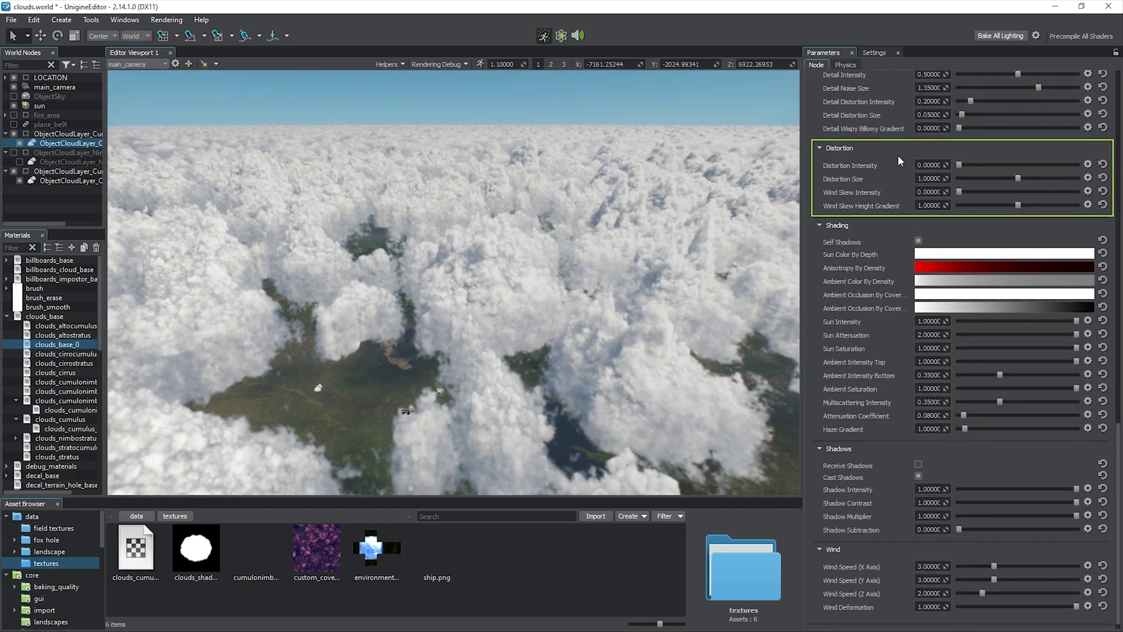
{"action": "left_click_drag", "start_coordinate": [959, 165], "coordinate": [1009, 166]}
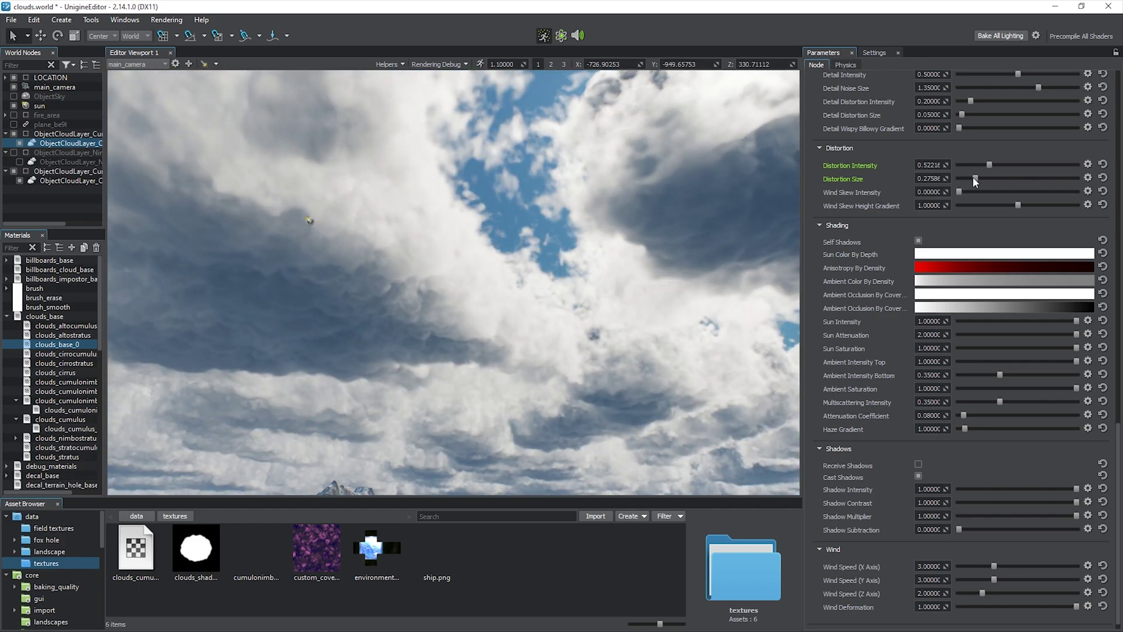
{"action": "mouse_move", "coordinate": [976, 179]}
{"action": "left_mouse_down"}
{"action": "mouse_move", "coordinate": [1052, 176]}
{"action": "mouse_move", "coordinate": [972, 165]}
{"action": "mouse_move", "coordinate": [983, 177]}
{"action": "left_mouse_up"}
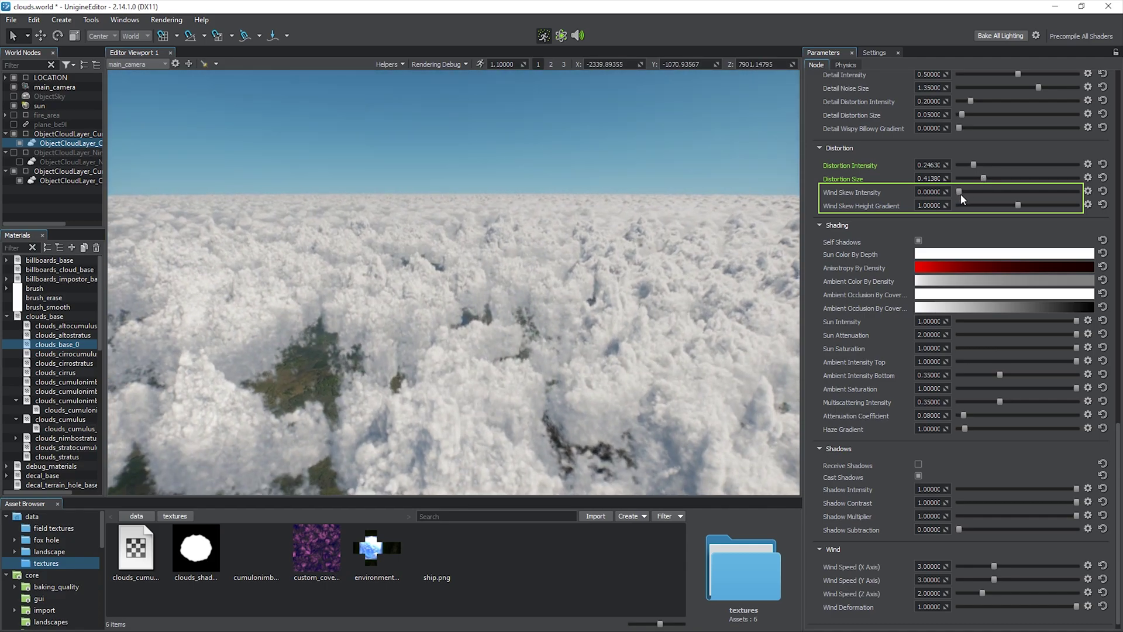
{"action": "left_click_drag", "start_coordinate": [960, 194], "coordinate": [1040, 205]}
{"action": "left_click_drag", "start_coordinate": [1022, 191], "coordinate": [963, 162]}
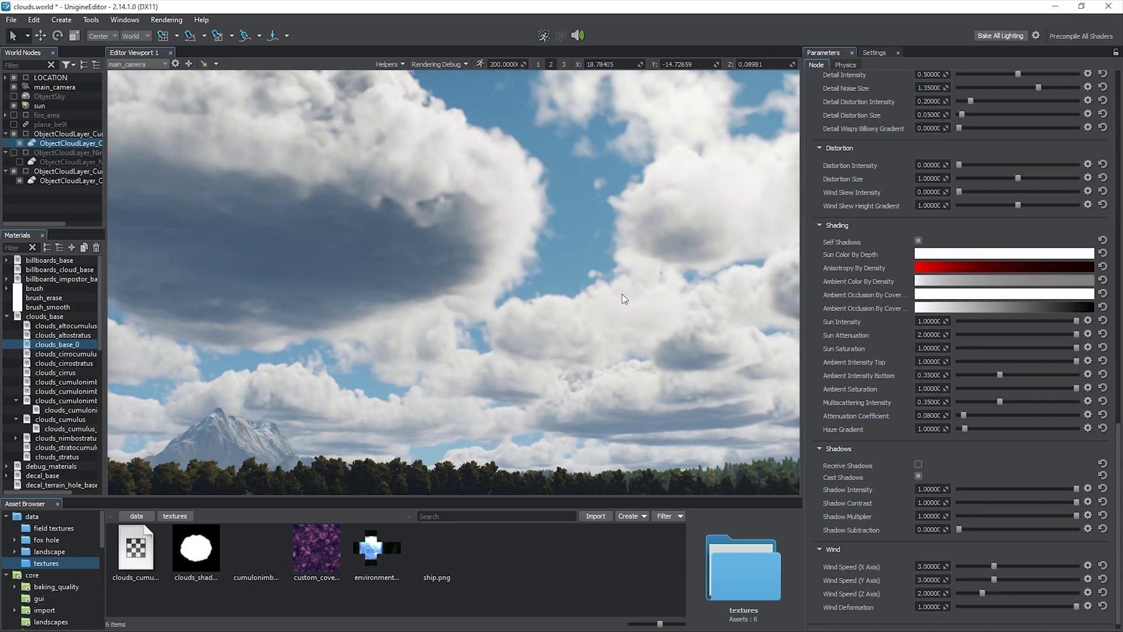
- Select the sun light and rotate it low towards the horizon for sunset lighting on the clouds
{"action": "left_click", "coordinate": [65, 106]}
{"action": "right_click", "coordinate": [66, 106]}
{"action": "left_click", "coordinate": [106, 153]}
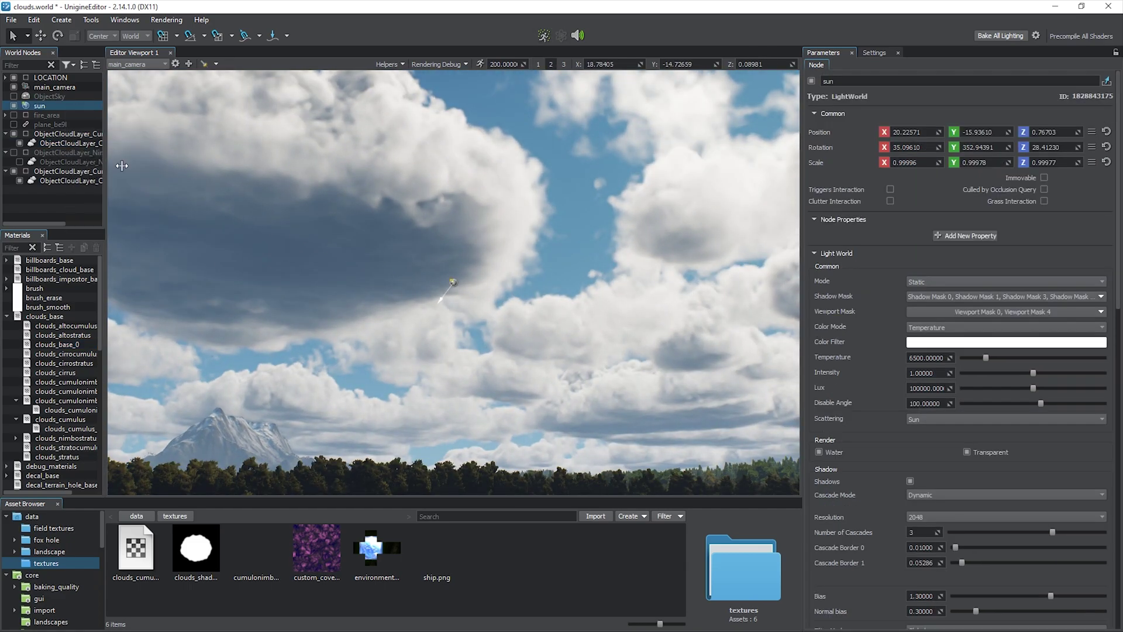
{"action": "key", "text": "e"}
{"action": "left_click_drag", "start_coordinate": [455, 294], "coordinate": [479, 216]}
{"action": "key", "text": "q"}
- Assign the custom environment cubemap from the textures folder as the Preset 0 environment texture in the render settings
{"action": "left_click", "coordinate": [874, 53]}
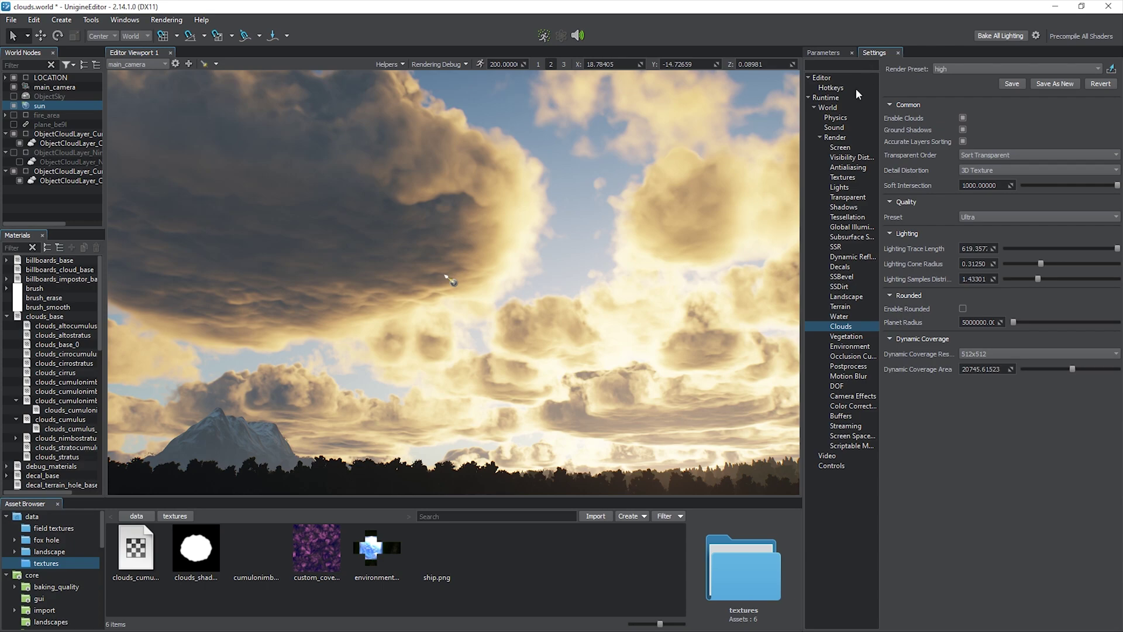
{"action": "left_click", "coordinate": [854, 347]}
{"action": "left_click_drag", "start_coordinate": [374, 549], "coordinate": [420, 562]}
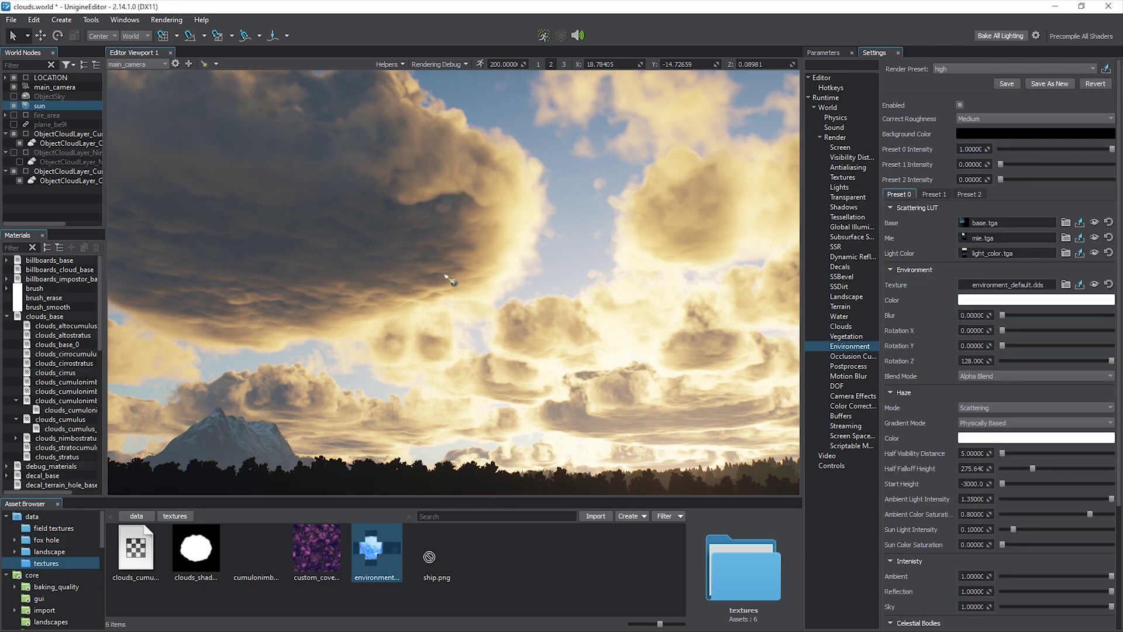
{"action": "left_click_drag", "start_coordinate": [988, 298], "coordinate": [1007, 285]}
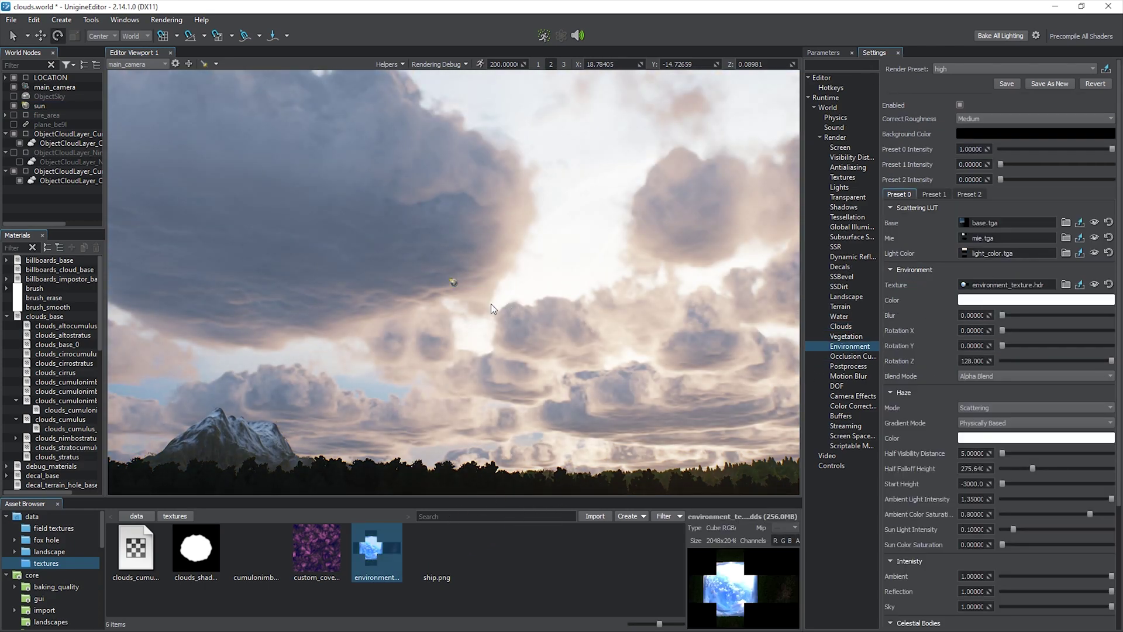
- Rotate the sun back to daytime, reset the environment texture to default, and reselect the cumulus cloud layer object's parameters
{"action": "key", "text": "e"}
{"action": "left_click_drag", "start_coordinate": [452, 294], "coordinate": [446, 366]}
{"action": "key", "text": "q"}
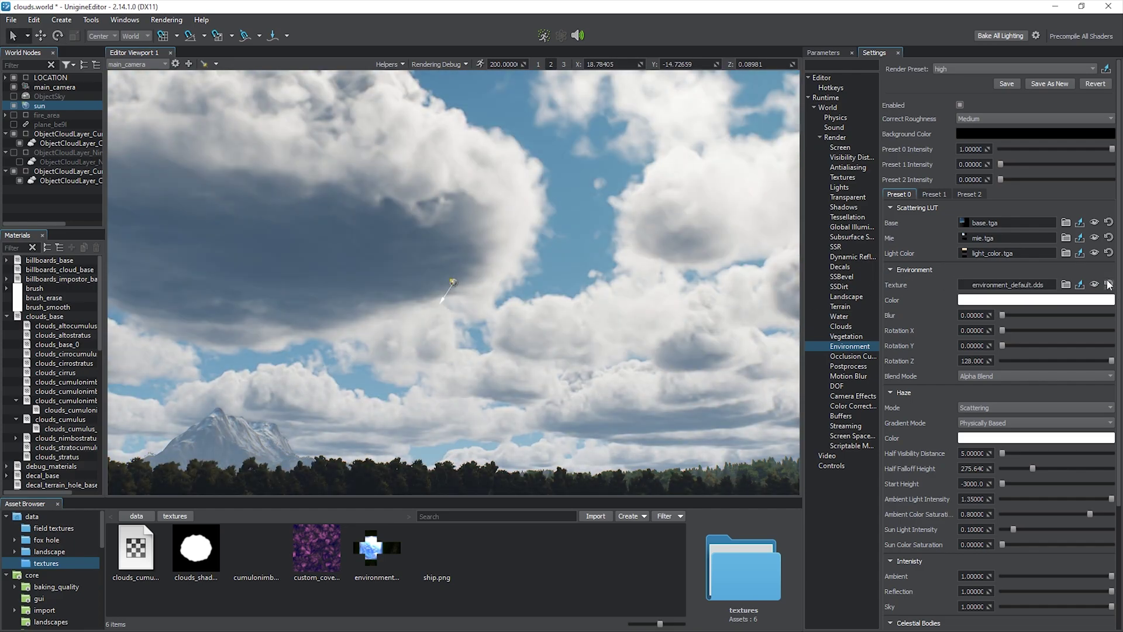
{"action": "left_click", "coordinate": [823, 52]}
{"action": "left_click", "coordinate": [88, 143]}
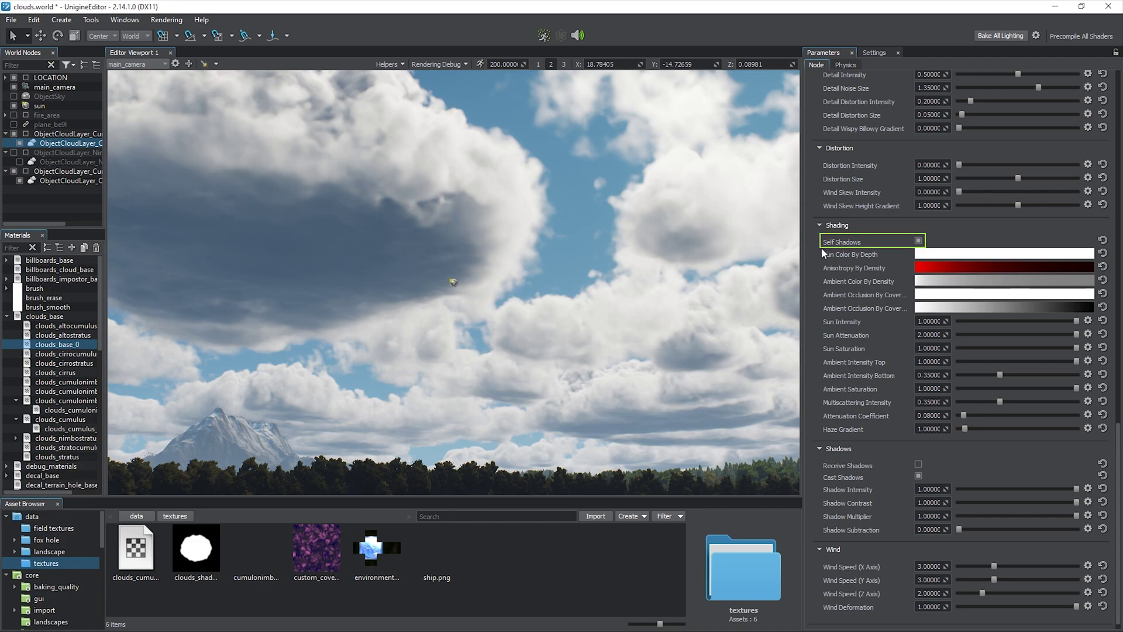
- Toggle Self Shadows off and on, and try coloured Sun Color By Depth curves before reverting them
{"action": "left_click", "coordinate": [919, 241]}
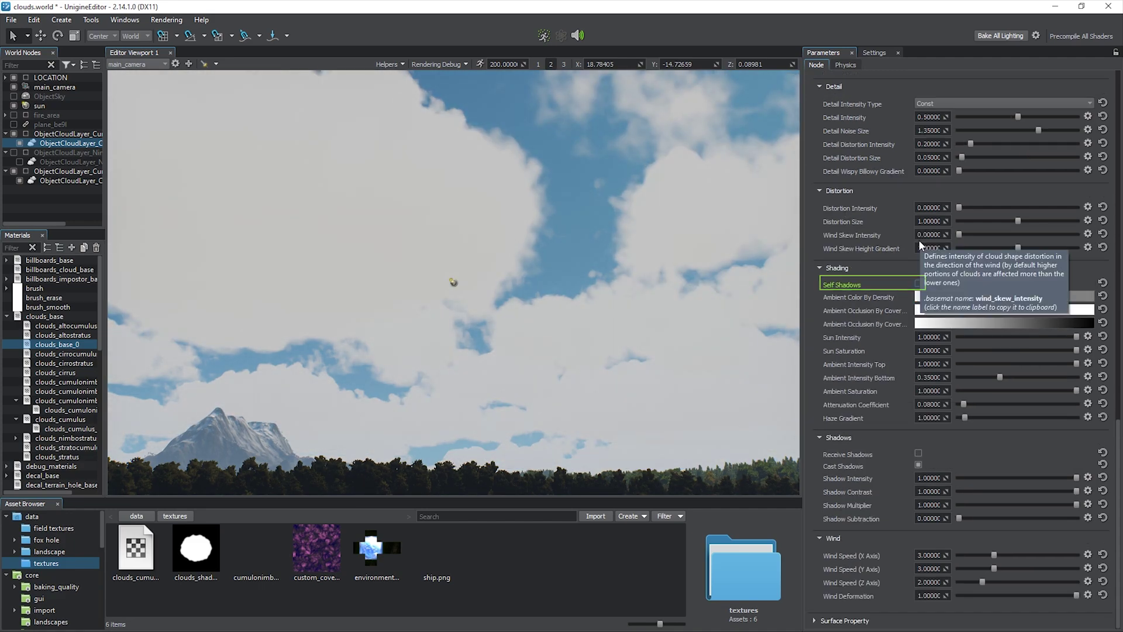
{"action": "left_click", "coordinate": [919, 283]}
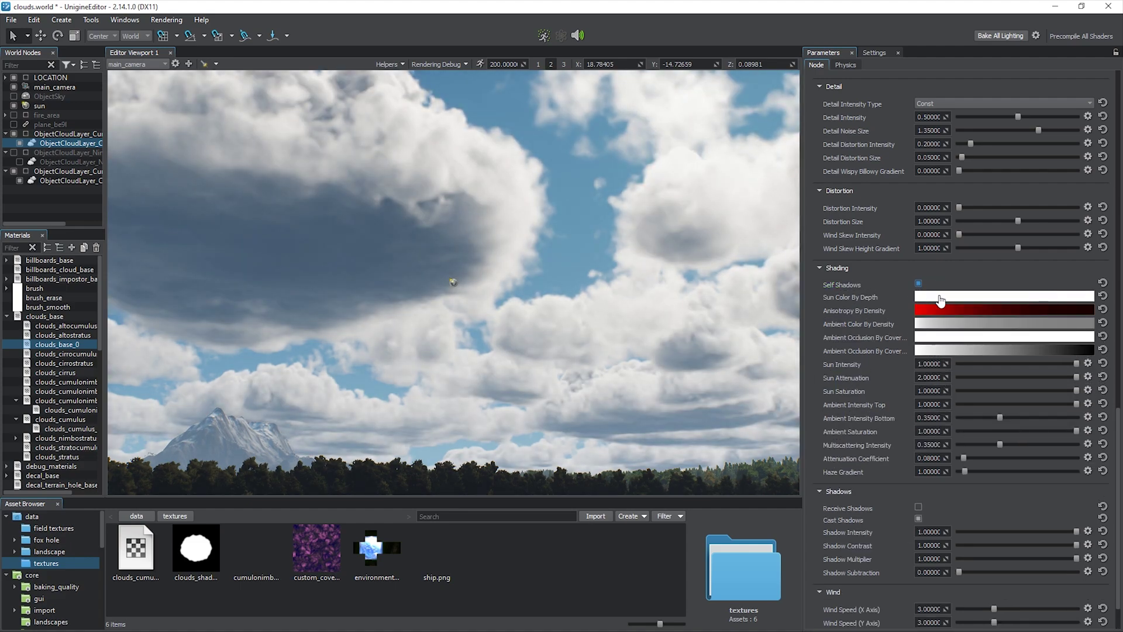
{"action": "left_click", "coordinate": [993, 298]}
{"action": "left_click_drag", "start_coordinate": [561, 214], "coordinate": [877, 188]}
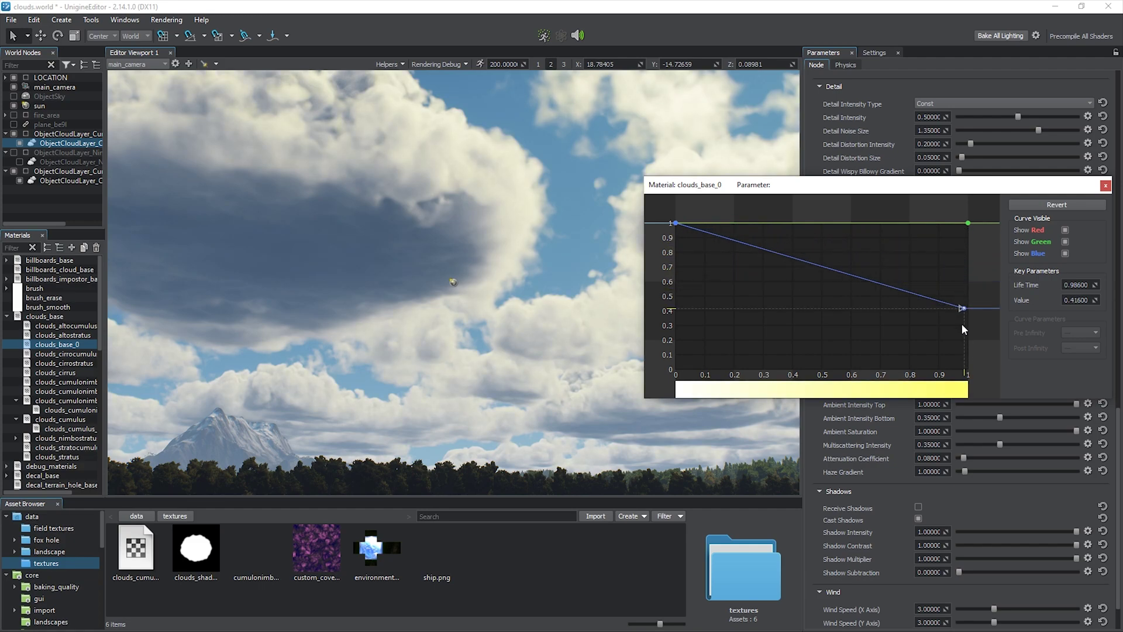
{"action": "left_click_drag", "start_coordinate": [675, 223], "coordinate": [682, 340]}
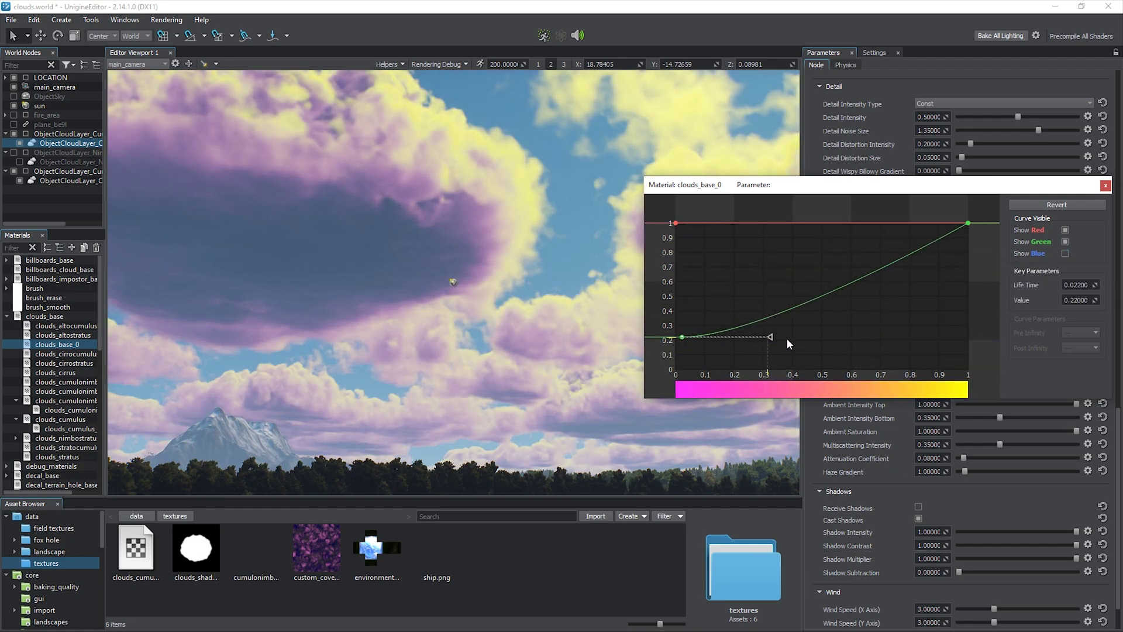
{"action": "left_click", "coordinate": [1049, 205]}
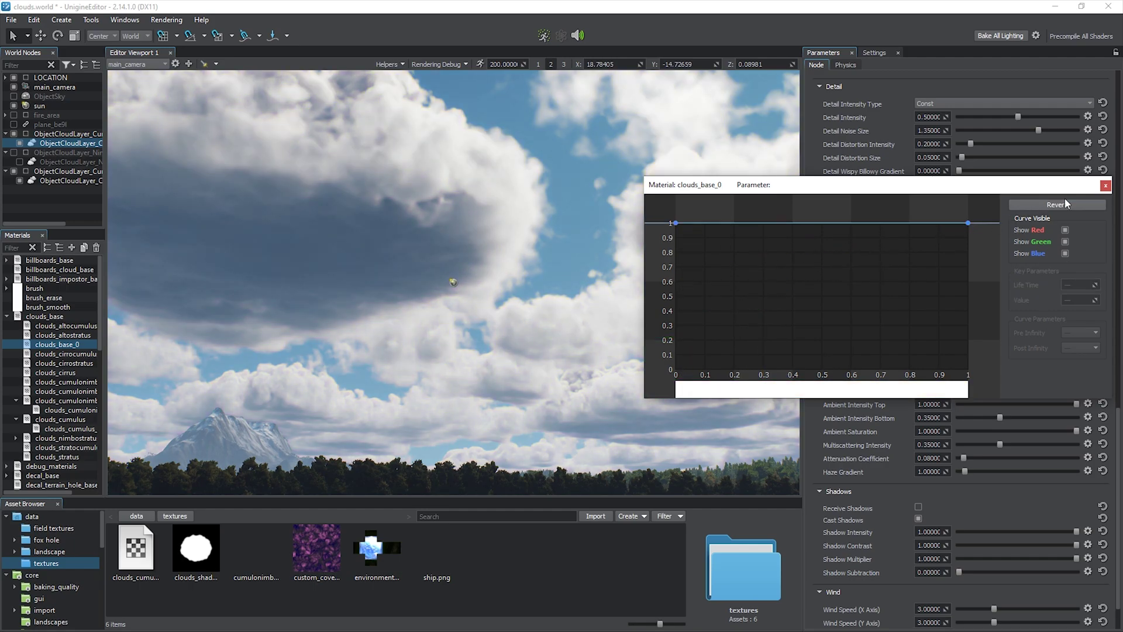
{"action": "left_click", "coordinate": [1105, 185]}
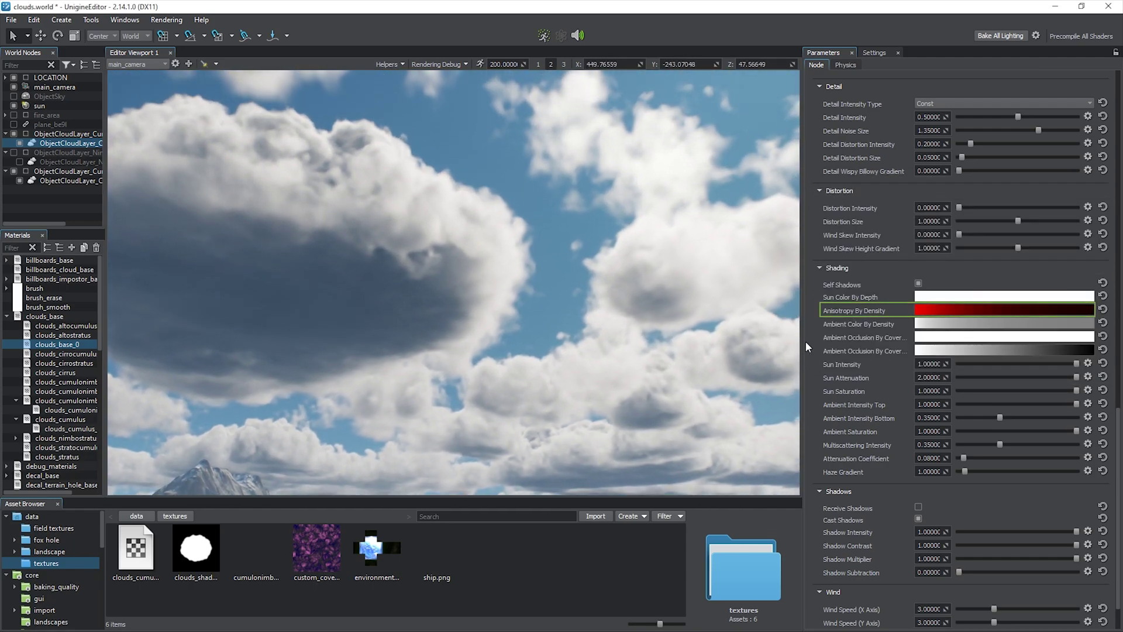
- Try an Anisotropy By Density curve with its start key at about 0.016, 0.92 and its end key at about 0.992, 0.028
{"action": "key", "text": "w"}
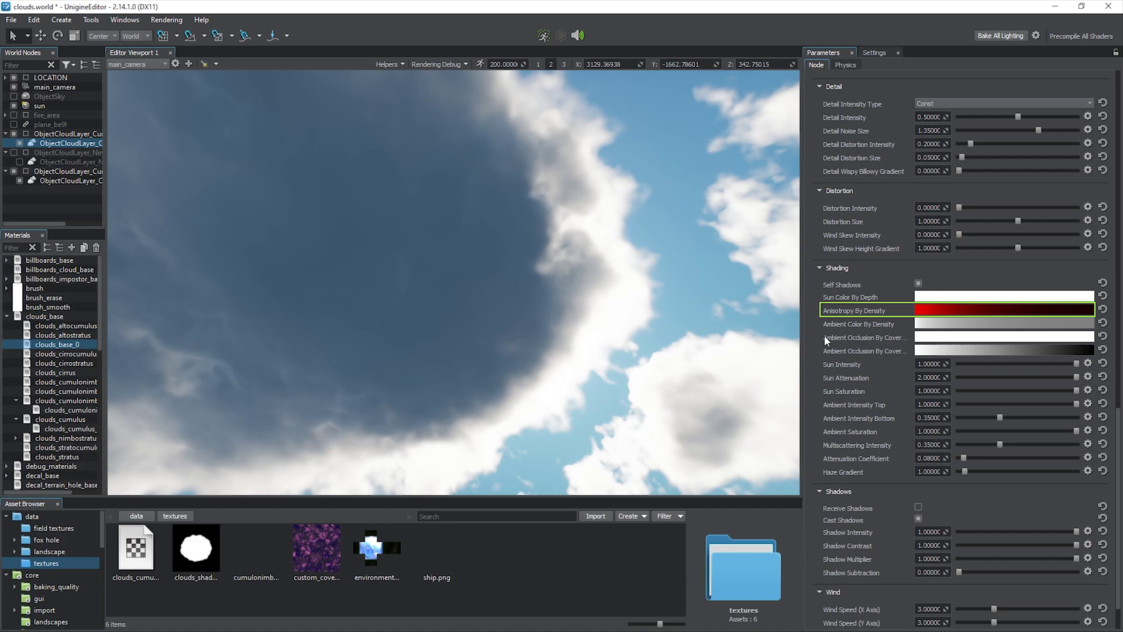
{"action": "left_click", "coordinate": [916, 313]}
{"action": "left_click_drag", "start_coordinate": [754, 225], "coordinate": [1064, 203]}
{"action": "mouse_move", "coordinate": [964, 364]}
{"action": "left_mouse_down"}
{"action": "mouse_move", "coordinate": [964, 247]}
{"action": "mouse_move", "coordinate": [962, 375]}
{"action": "left_mouse_up"}
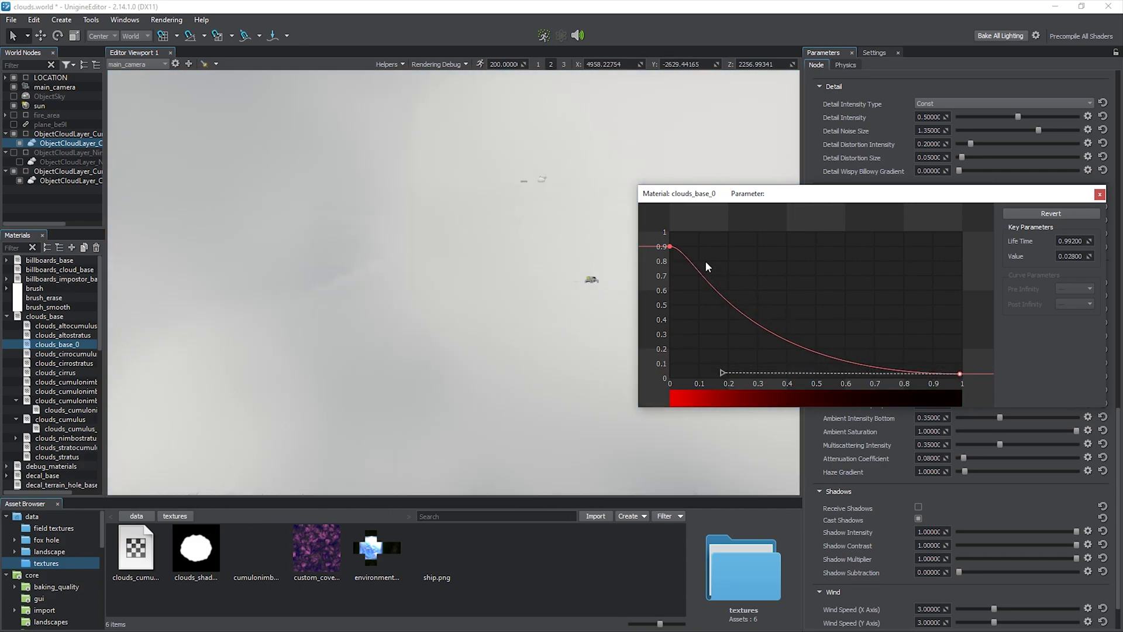
{"action": "mouse_move", "coordinate": [670, 246]}
{"action": "left_mouse_down"}
{"action": "mouse_move", "coordinate": [674, 371]}
{"action": "mouse_move", "coordinate": [675, 243]}
{"action": "left_mouse_up"}
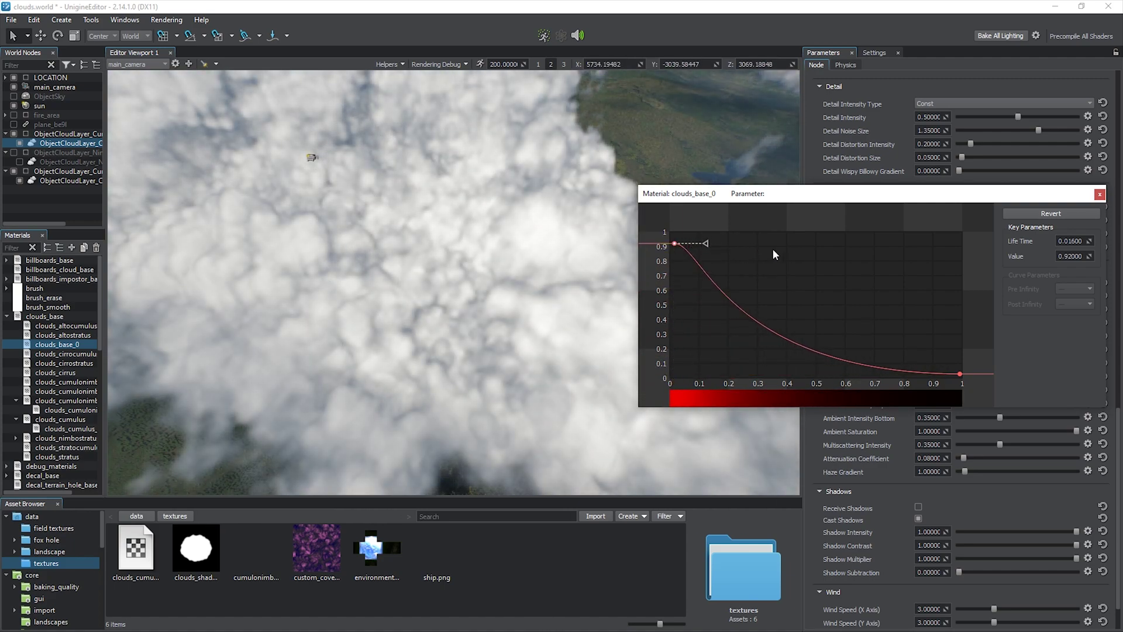
{"action": "left_click", "coordinate": [1100, 195]}
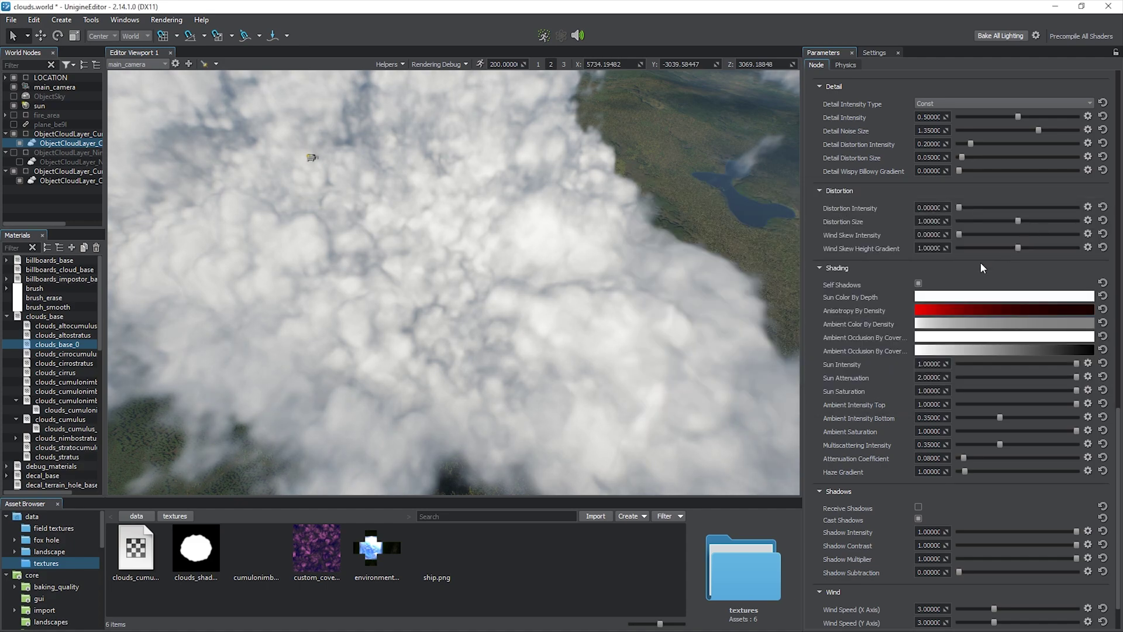
- Try different colour curves for Ambient Color By Density, with the starting alpha key's value at about 0.476
{"action": "key", "text": "w"}
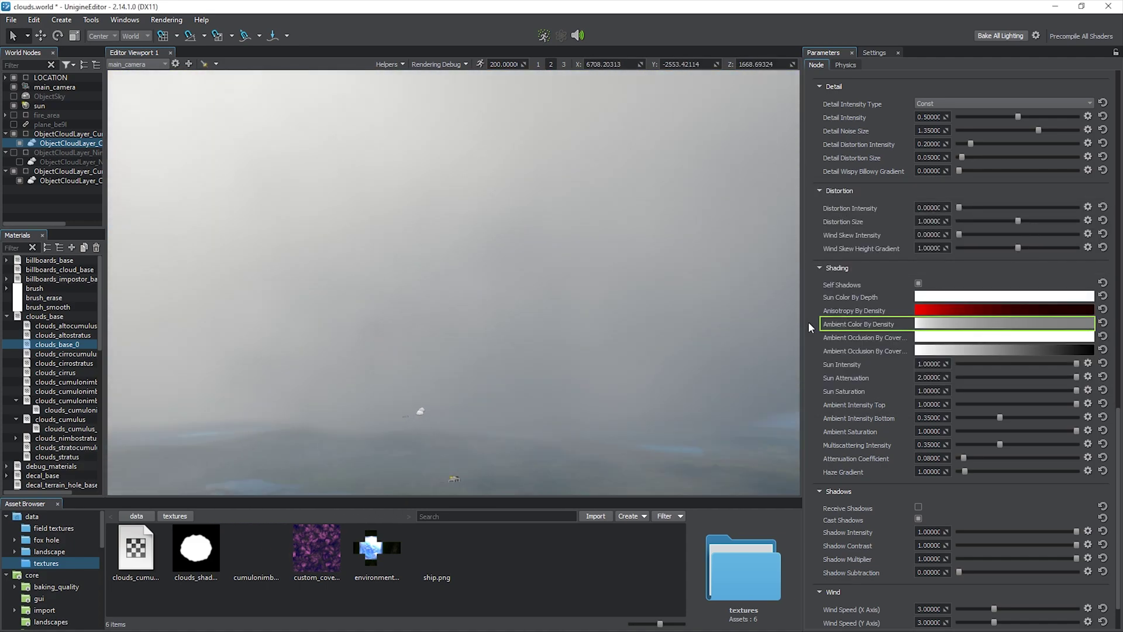
{"action": "left_click", "coordinate": [930, 324]}
{"action": "left_click_drag", "start_coordinate": [709, 210], "coordinate": [1028, 179]}
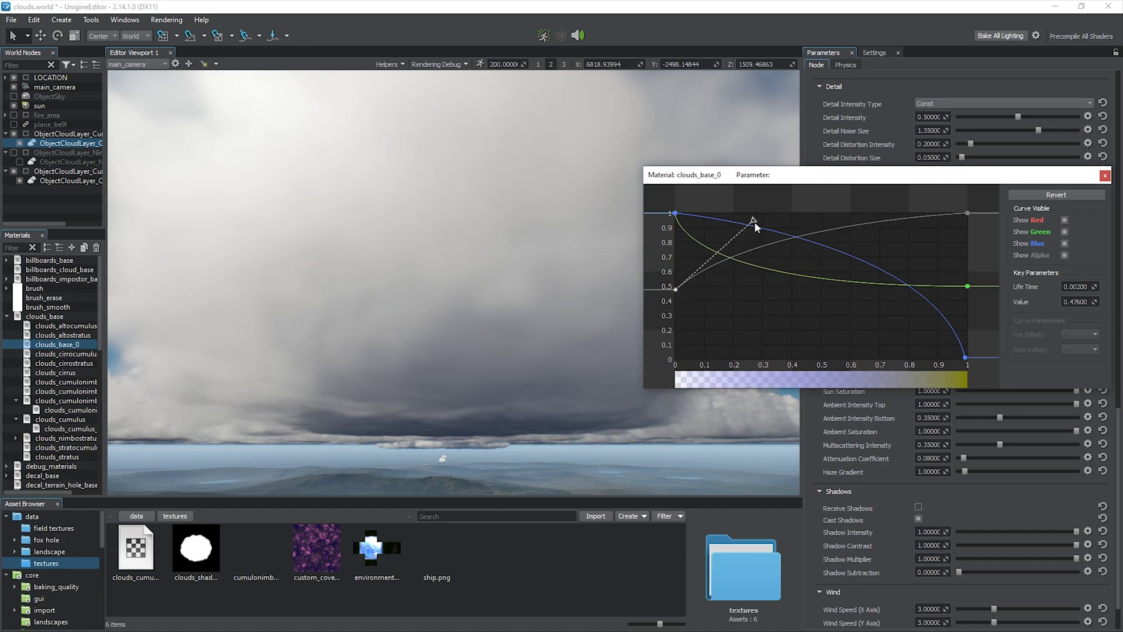
{"action": "left_click", "coordinate": [1105, 175]}
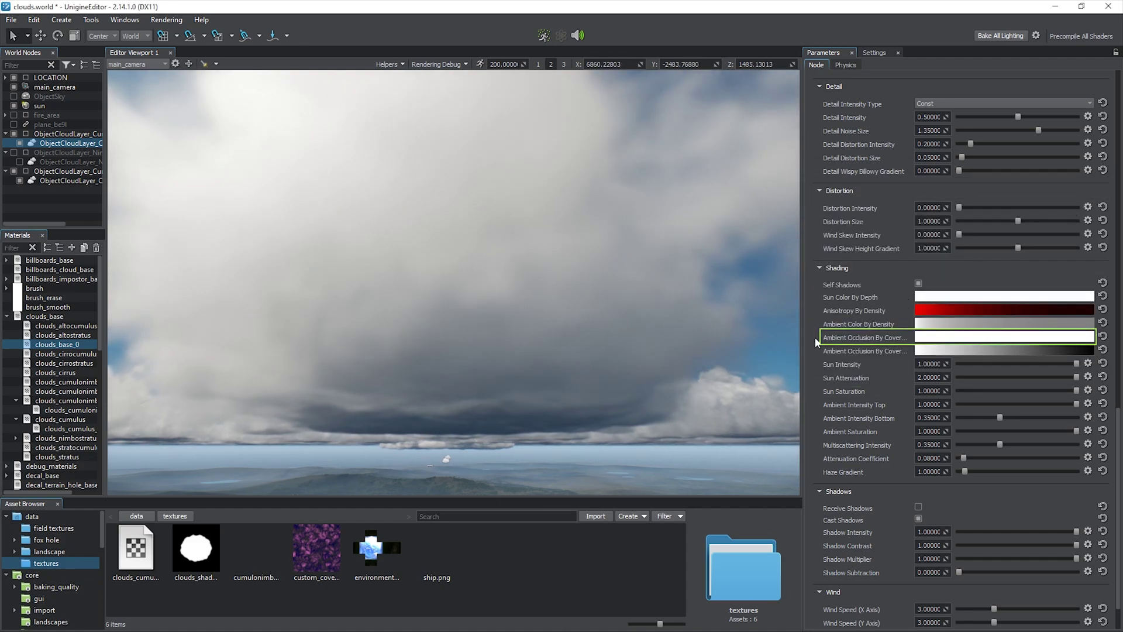
- Try coloured curves on both Ambient Occlusion By Coverage ramps, and close the two curve editors
{"action": "left_click", "coordinate": [910, 340]}
{"action": "left_click_drag", "start_coordinate": [708, 217], "coordinate": [1028, 91]}
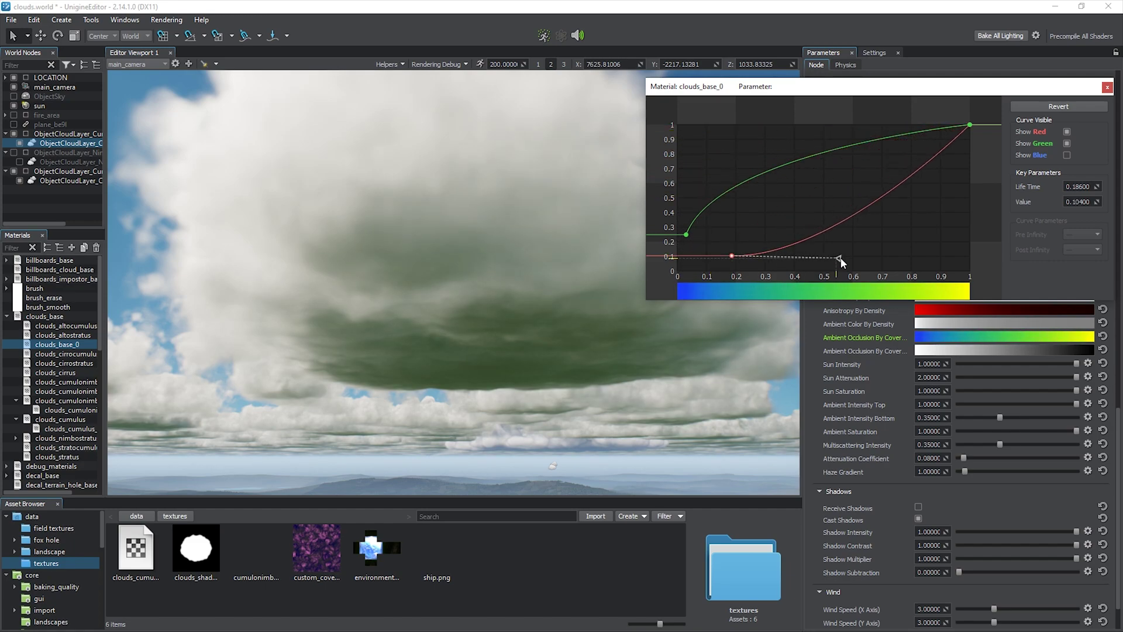
{"action": "left_click", "coordinate": [965, 350]}
{"action": "left_click_drag", "start_coordinate": [741, 216], "coordinate": [1060, 335]}
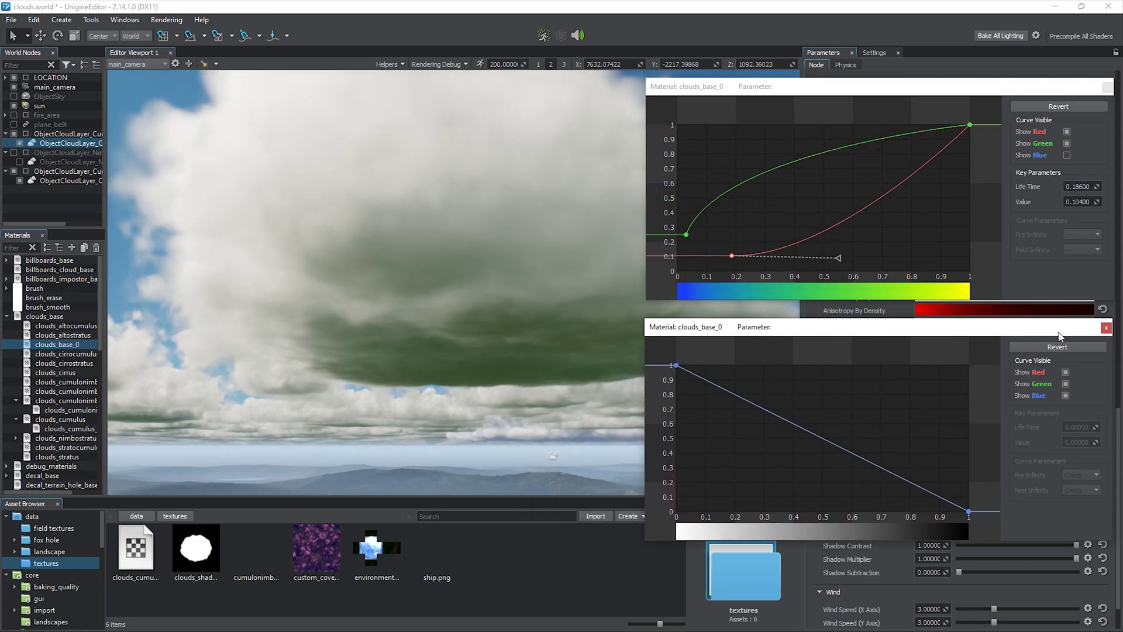
{"action": "left_click_drag", "start_coordinate": [969, 510], "coordinate": [968, 373]}
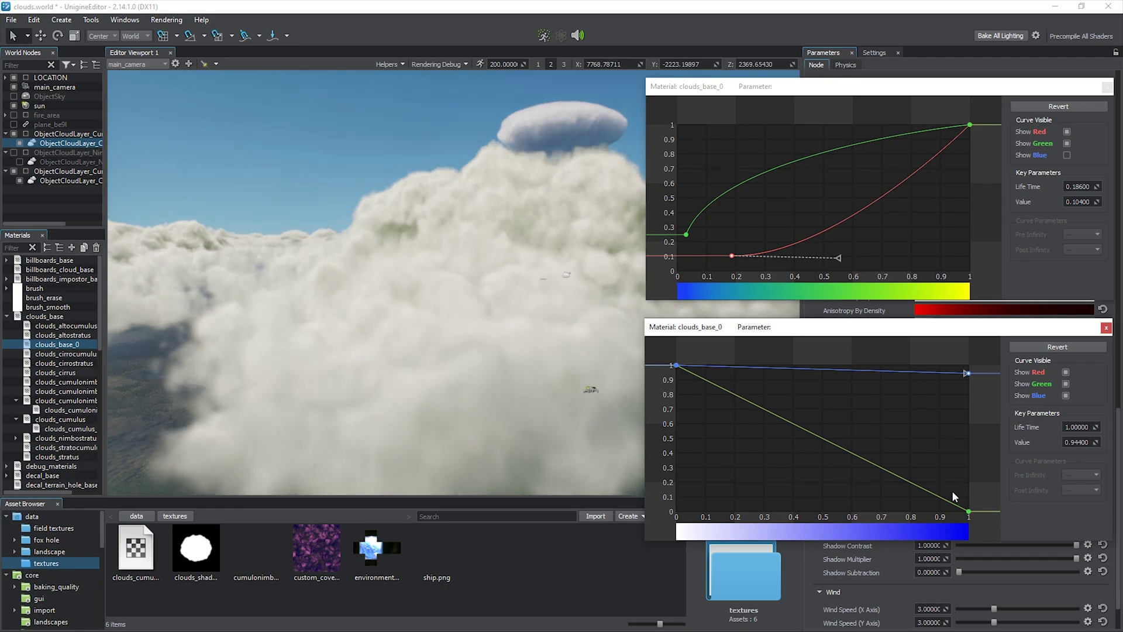
{"action": "left_click_drag", "start_coordinate": [970, 510], "coordinate": [970, 373]}
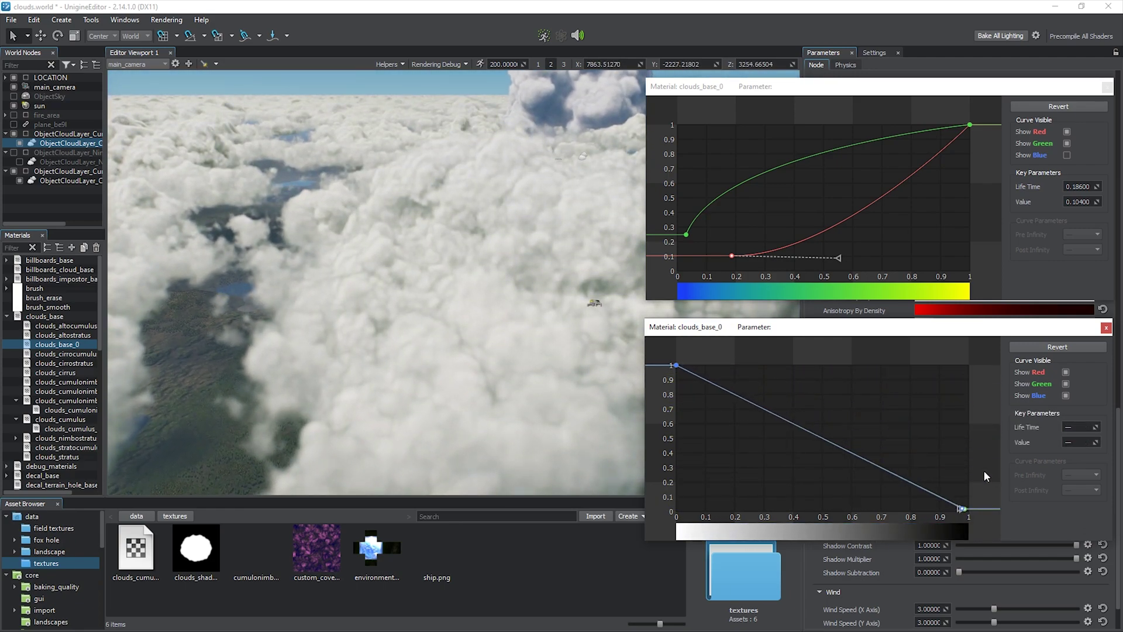
{"action": "left_click", "coordinate": [1106, 328]}
{"action": "left_click", "coordinate": [1108, 87]}
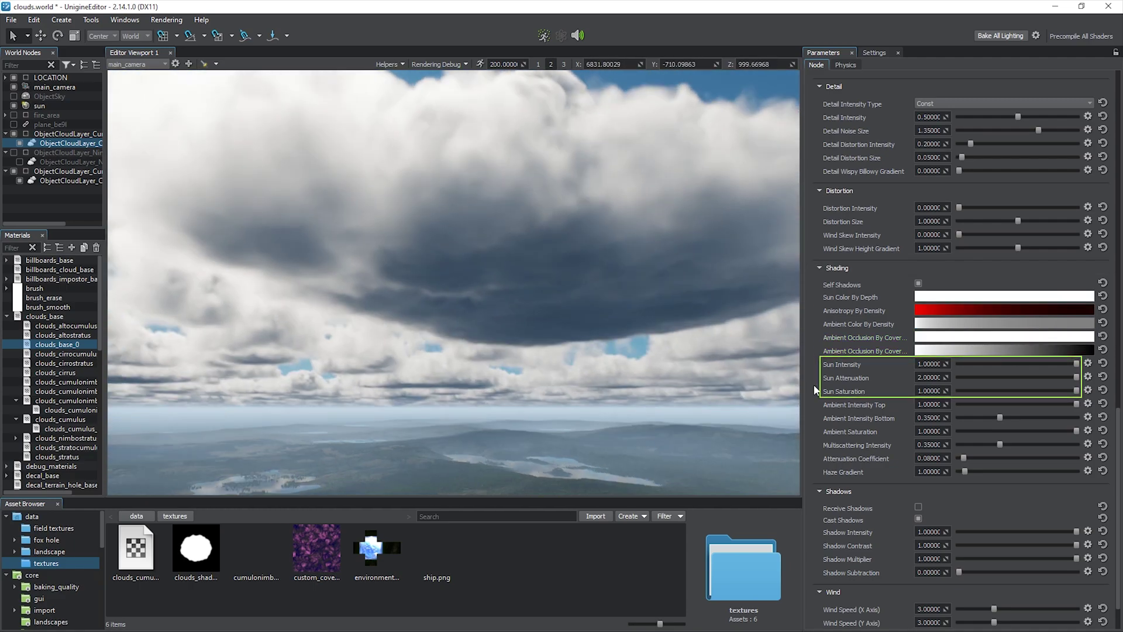
- Vary Sun Intensity, Sun Attenuation and Sun Saturation, and return them to 1, 2 and 1
{"action": "mouse_move", "coordinate": [1077, 364]}
{"action": "left_mouse_down"}
{"action": "mouse_move", "coordinate": [960, 365]}
{"action": "mouse_move", "coordinate": [1078, 365]}
{"action": "mouse_move", "coordinate": [959, 377]}
{"action": "mouse_move", "coordinate": [1078, 378]}
{"action": "left_mouse_up"}
{"action": "left_click_drag", "start_coordinate": [947, 378], "coordinate": [979, 357]}
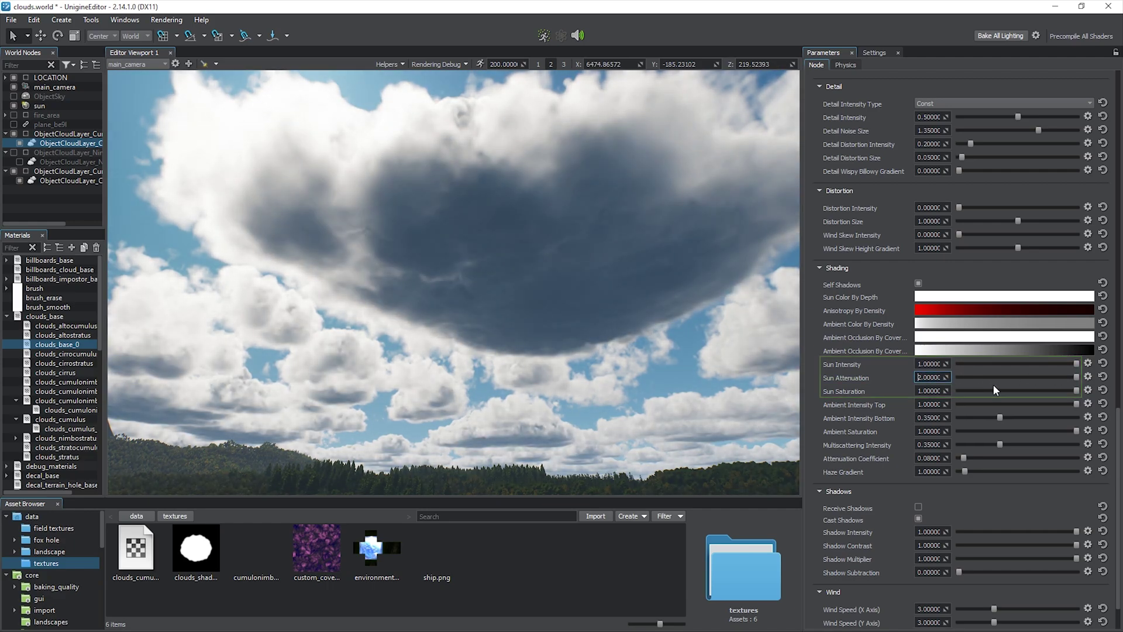
{"action": "left_click_drag", "start_coordinate": [1033, 392], "coordinate": [1077, 392]}
- Try Ambient Intensity Top about 0.79 and Ambient Intensity Bottom about 0.22, and vary Ambient Saturation
{"action": "mouse_move", "coordinate": [1000, 418]}
{"action": "left_mouse_down"}
{"action": "mouse_move", "coordinate": [987, 418]}
{"action": "mouse_move", "coordinate": [1047, 417]}
{"action": "mouse_move", "coordinate": [993, 418]}
{"action": "left_mouse_up"}
{"action": "left_click_drag", "start_coordinate": [1076, 405], "coordinate": [1051, 404]}
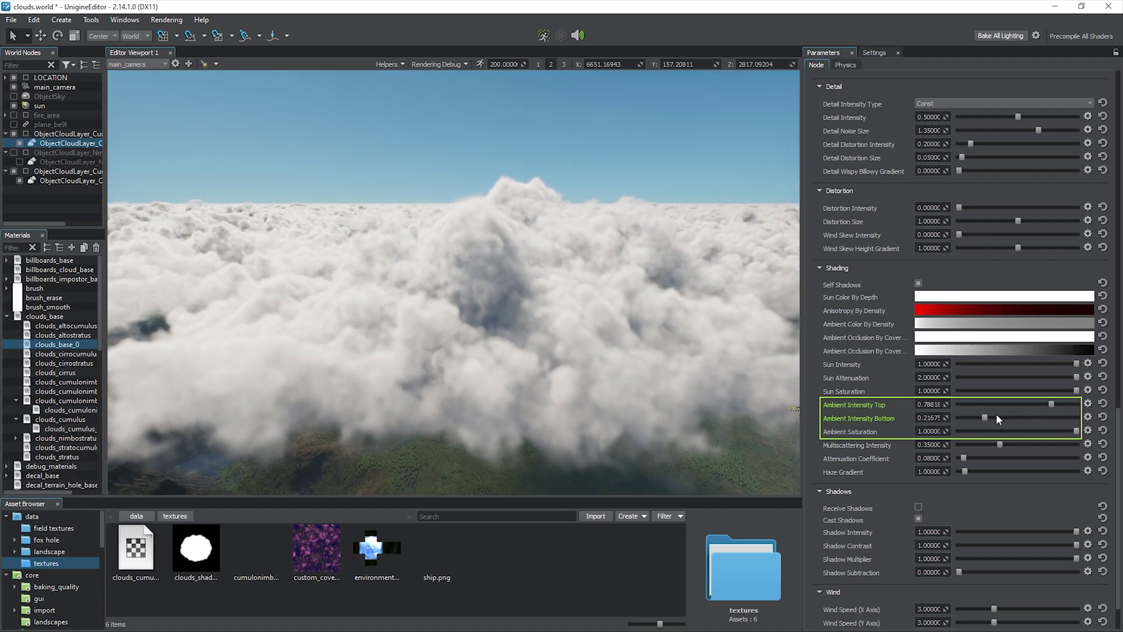
{"action": "left_click_drag", "start_coordinate": [974, 432], "coordinate": [1079, 431]}
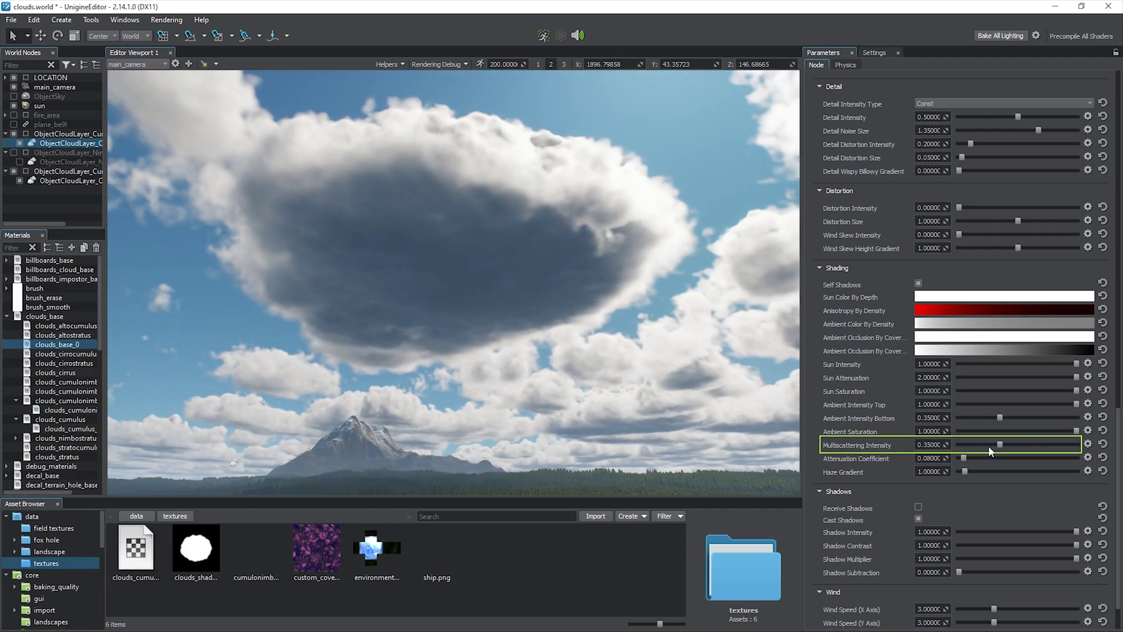
- Try Multiscattering Intensity at 1, reset it to its default, and try an Attenuation Coefficient of about 0.059
{"action": "left_click_drag", "start_coordinate": [1089, 448], "coordinate": [1048, 444]}
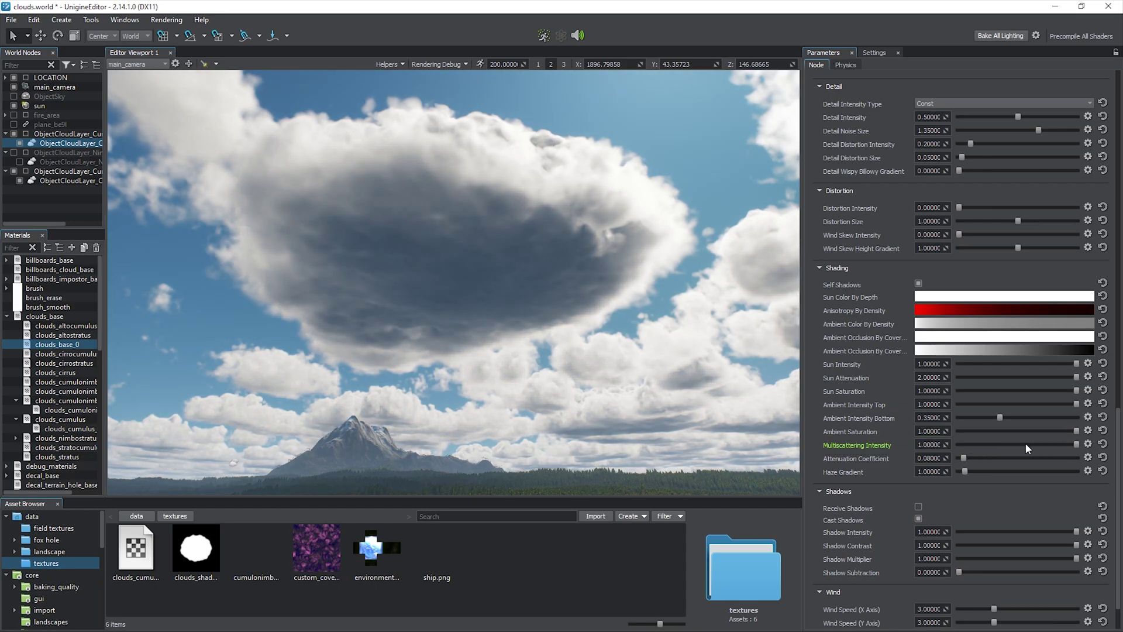
{"action": "left_click", "coordinate": [1103, 444]}
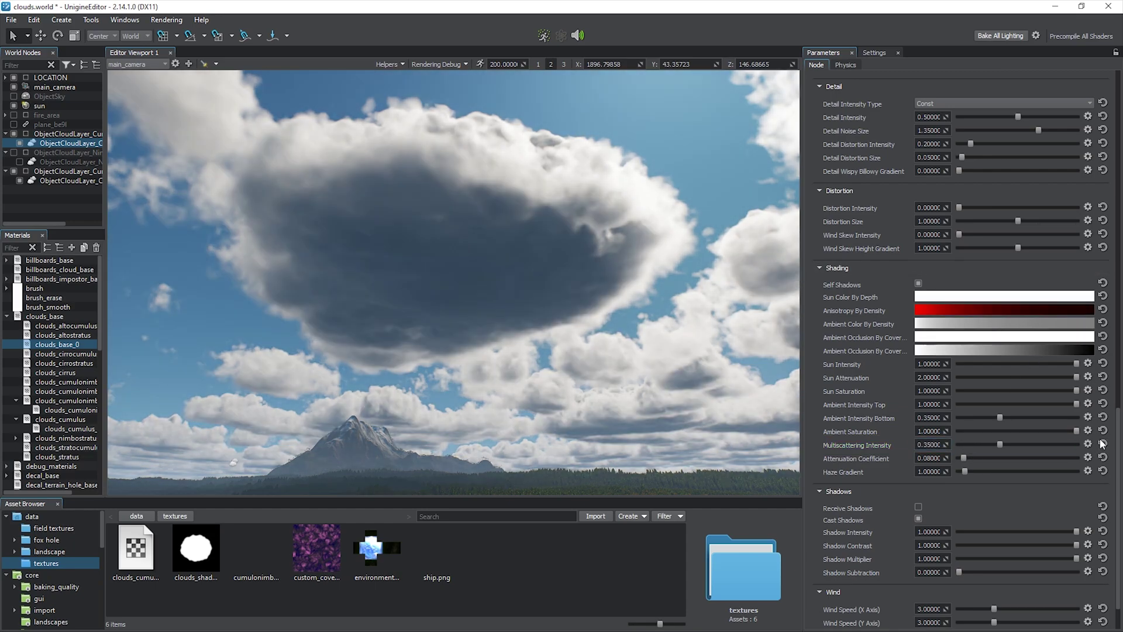
{"action": "mouse_move", "coordinate": [964, 458]}
{"action": "left_mouse_down"}
{"action": "mouse_move", "coordinate": [1031, 459]}
{"action": "mouse_move", "coordinate": [963, 458]}
{"action": "left_mouse_up"}
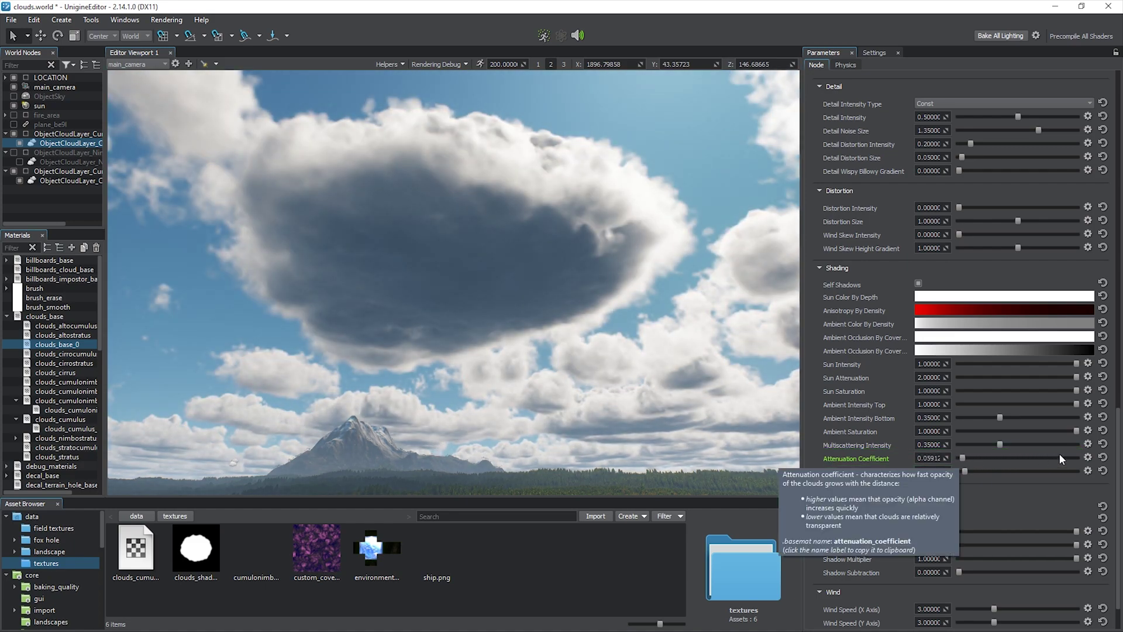
- Try Haze Gradient values from about 1.08 with the environment haze gradient mode on Short Distance Range, and restore Physically Based
{"action": "mouse_move", "coordinate": [965, 472]}
{"action": "left_mouse_down"}
{"action": "mouse_move", "coordinate": [992, 469]}
{"action": "mouse_move", "coordinate": [968, 475]}
{"action": "left_mouse_up"}
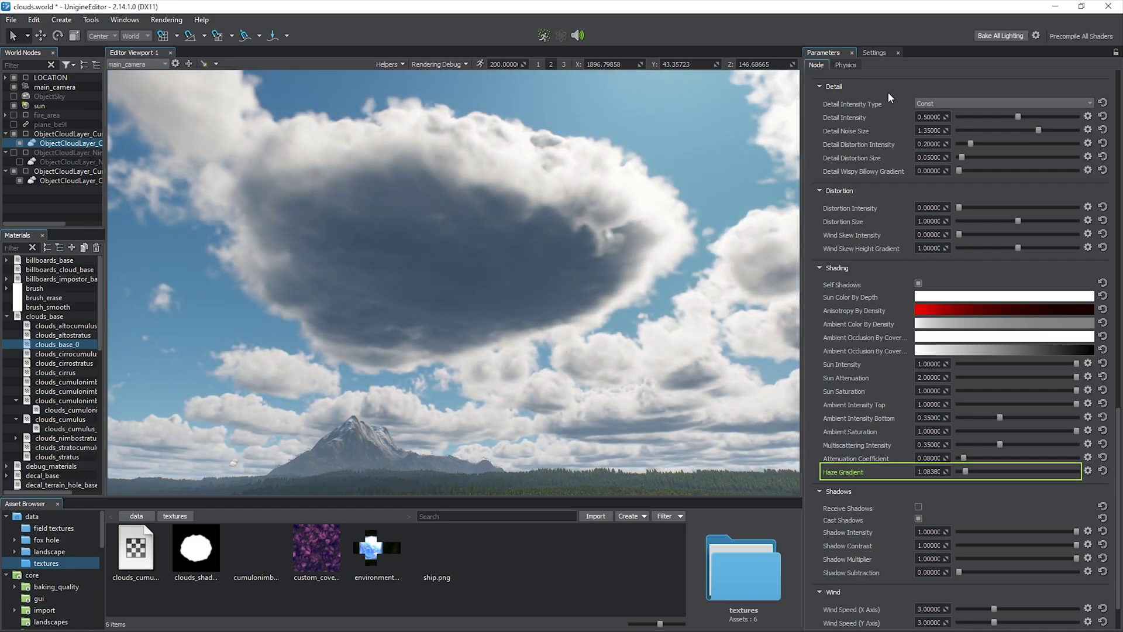
{"action": "left_click", "coordinate": [875, 53]}
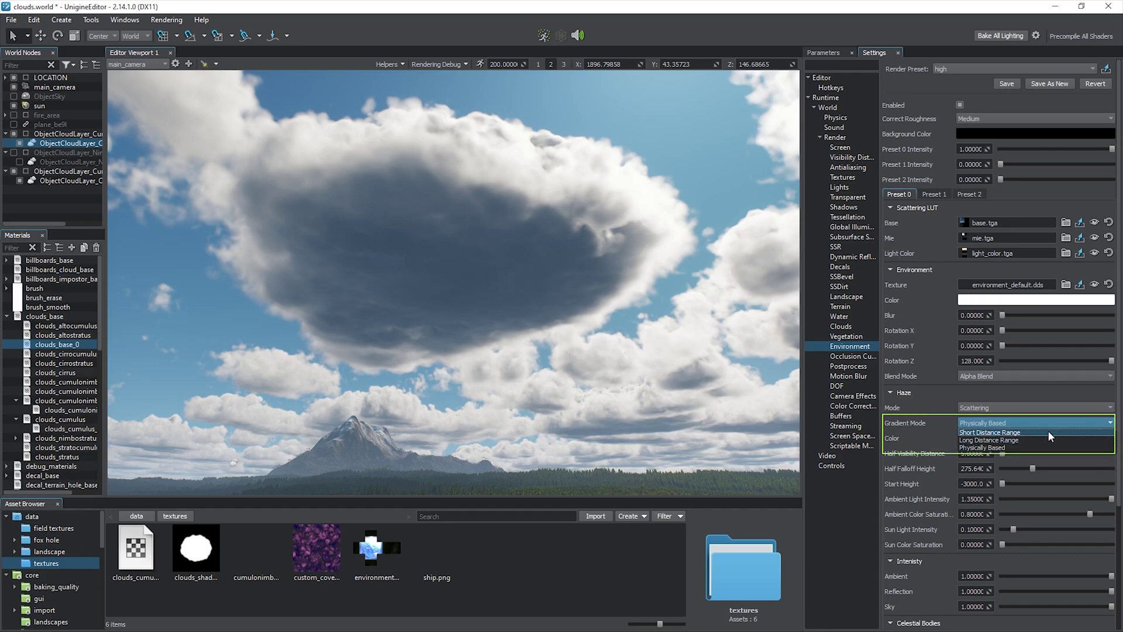
{"action": "left_click", "coordinate": [1049, 437]}
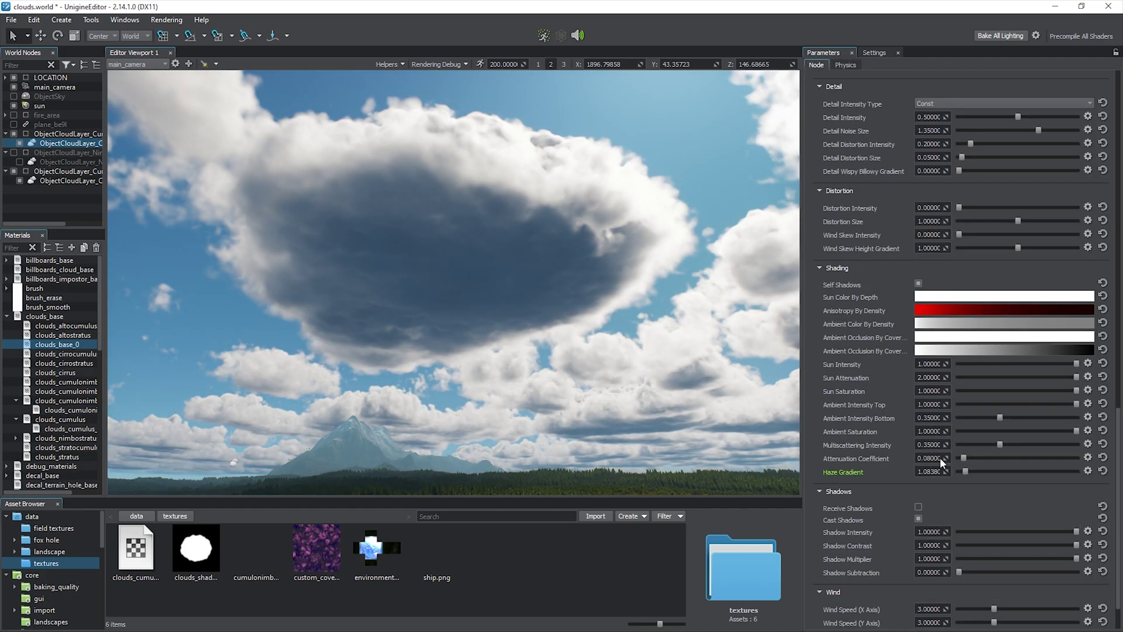
{"action": "mouse_move", "coordinate": [974, 472]}
{"action": "left_mouse_down"}
{"action": "mouse_move", "coordinate": [1072, 473]}
{"action": "mouse_move", "coordinate": [961, 474]}
{"action": "left_mouse_up"}
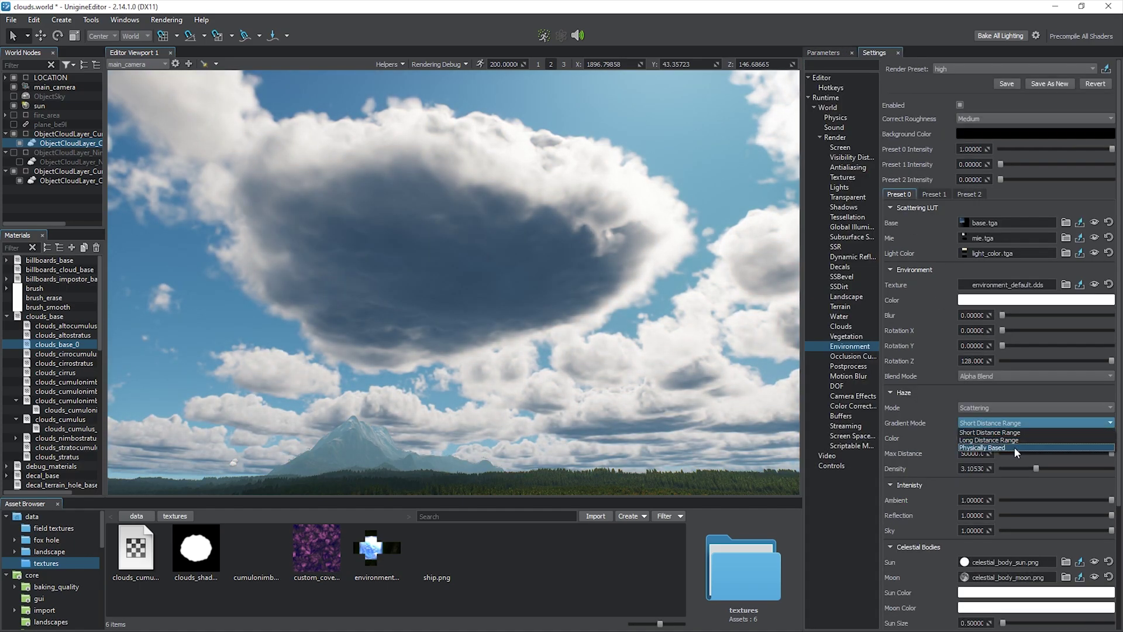
{"action": "left_click", "coordinate": [1015, 448]}
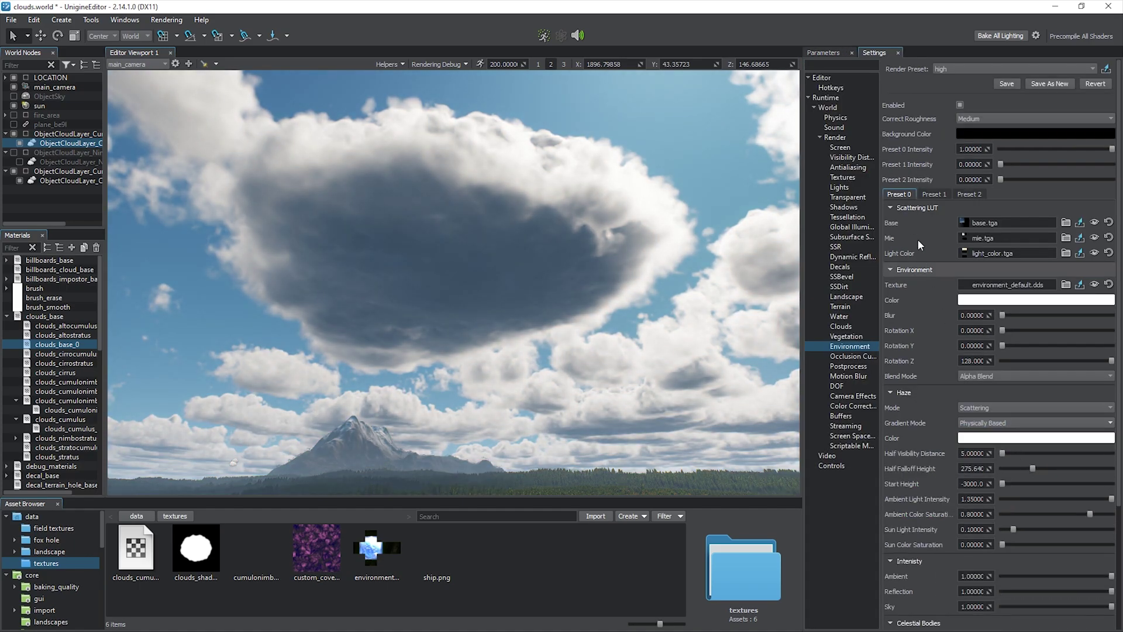
- Toggle Cast Shadows off and on for the cumulus cloud material, and enable Receive Shadows
{"action": "left_click", "coordinate": [846, 53]}
{"action": "scroll", "coordinate": [925, 462], "scroll_direction": "down", "scroll_amount": 1}
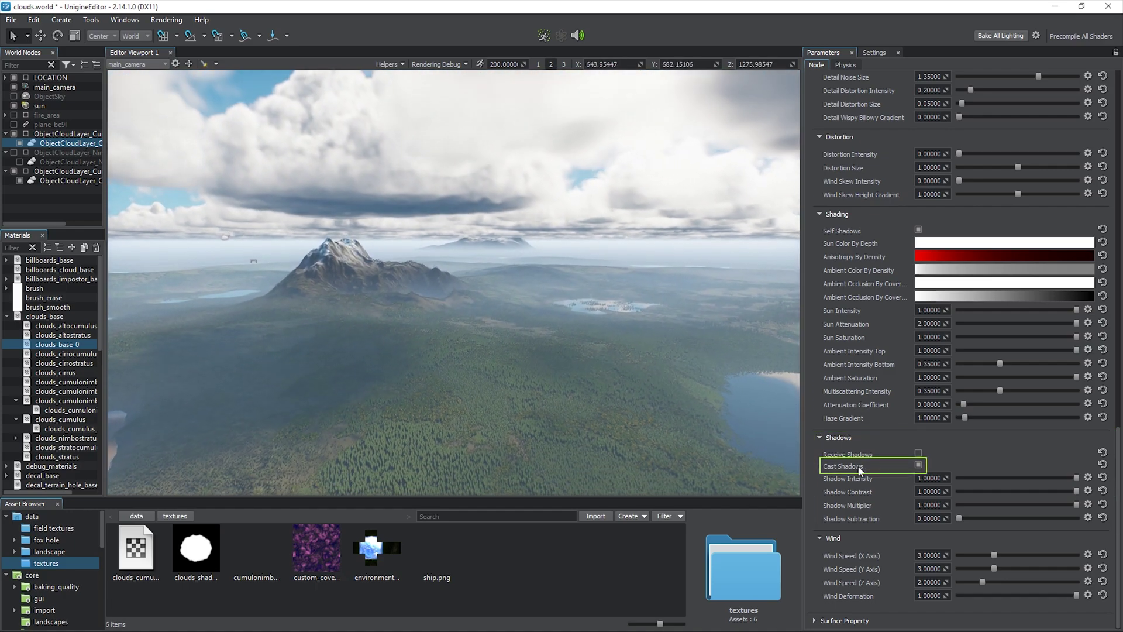
{"action": "left_click", "coordinate": [918, 465]}
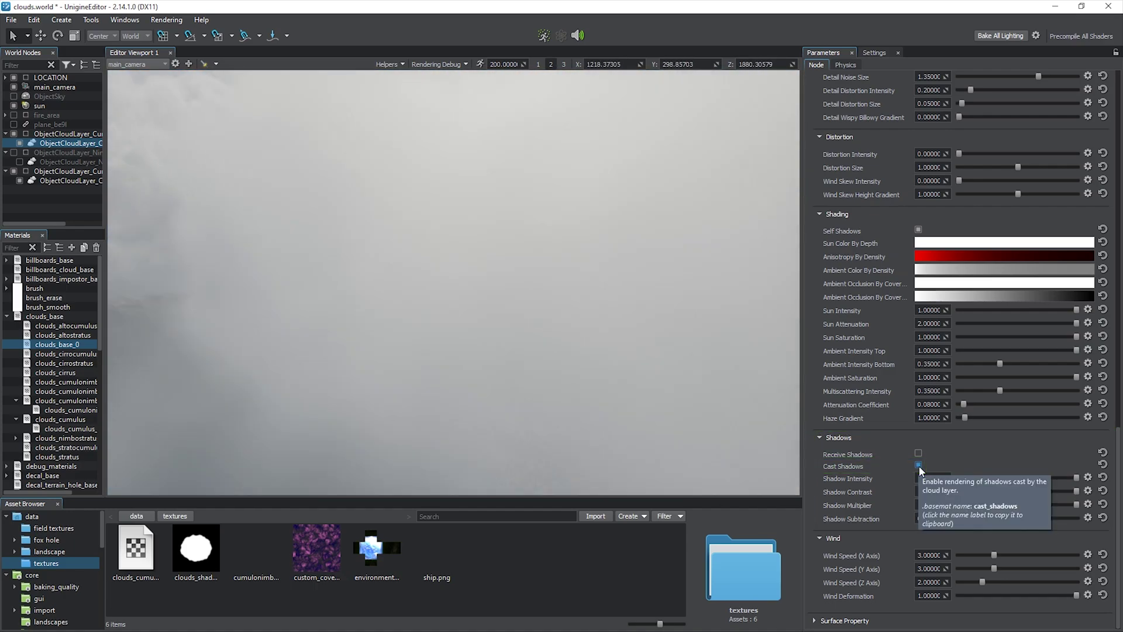
{"action": "left_click", "coordinate": [919, 466]}
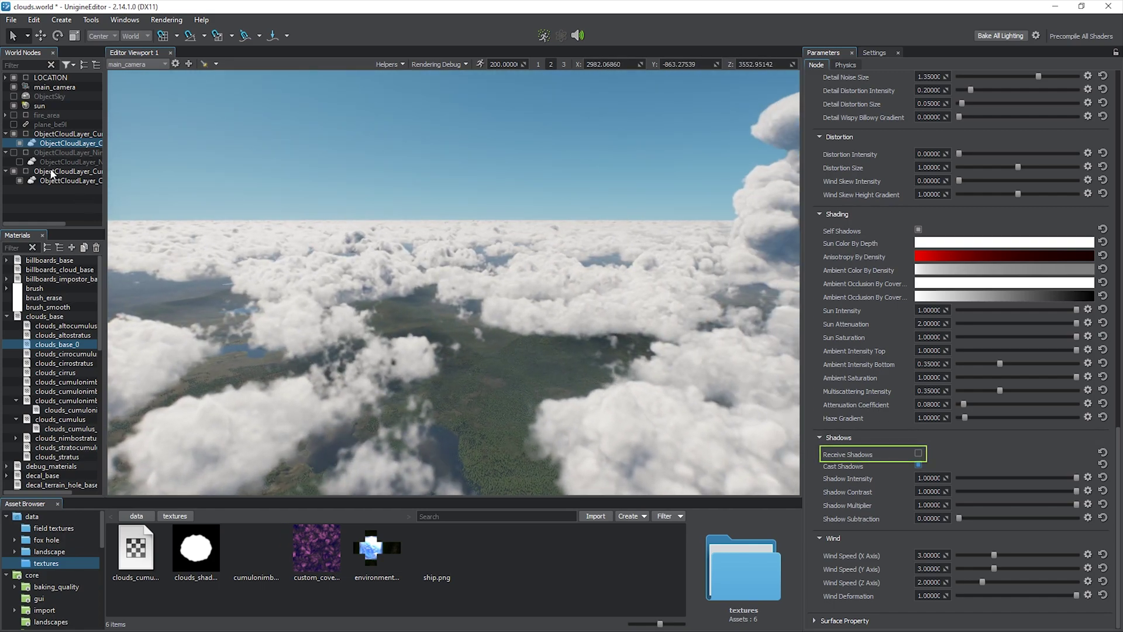
{"action": "left_click", "coordinate": [918, 455]}
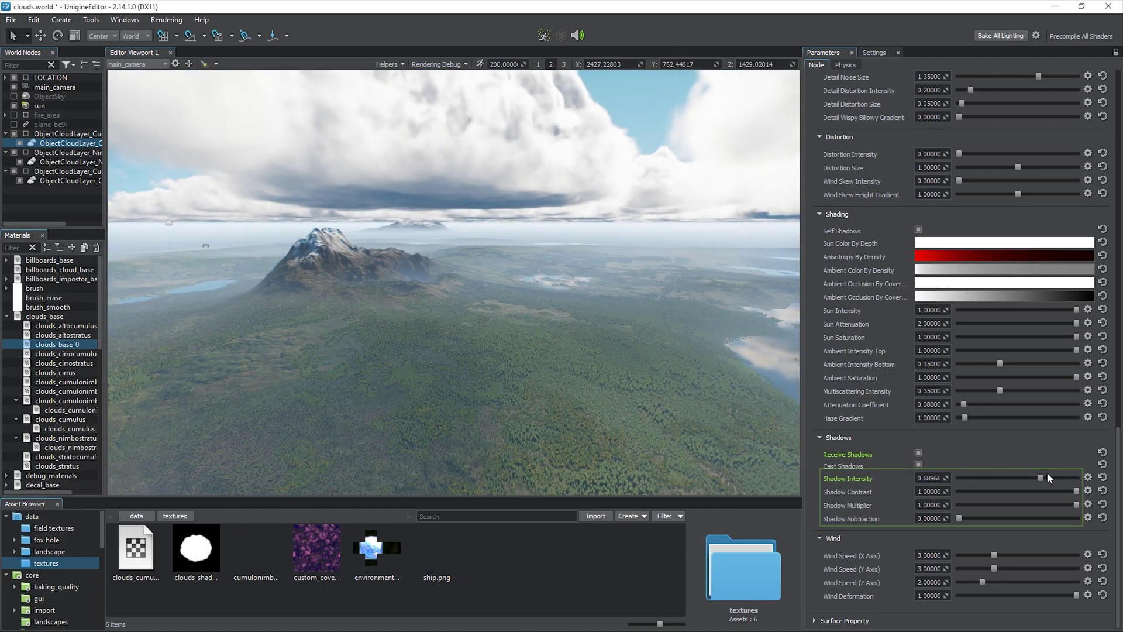
- Set Shadow Intensity to 1.3, and try different Shadow Contrast and Shadow Subtraction values
{"action": "left_click_drag", "start_coordinate": [947, 478], "coordinate": [961, 464]}
{"action": "left_click_drag", "start_coordinate": [1075, 490], "coordinate": [1005, 488]}
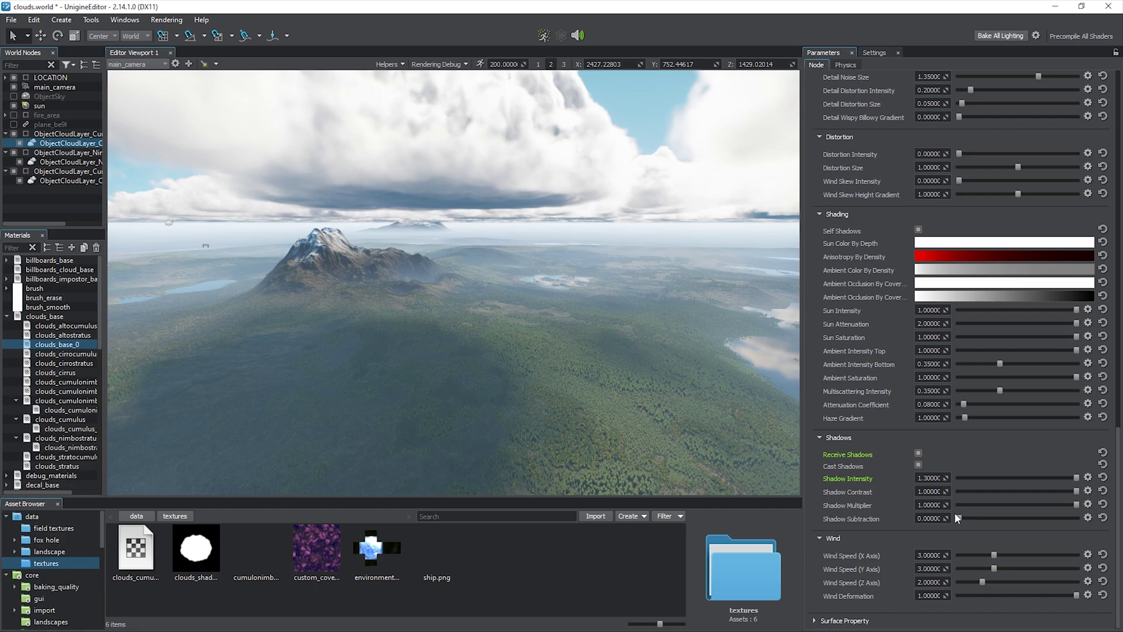
{"action": "left_click_drag", "start_coordinate": [968, 518], "coordinate": [1055, 518]}
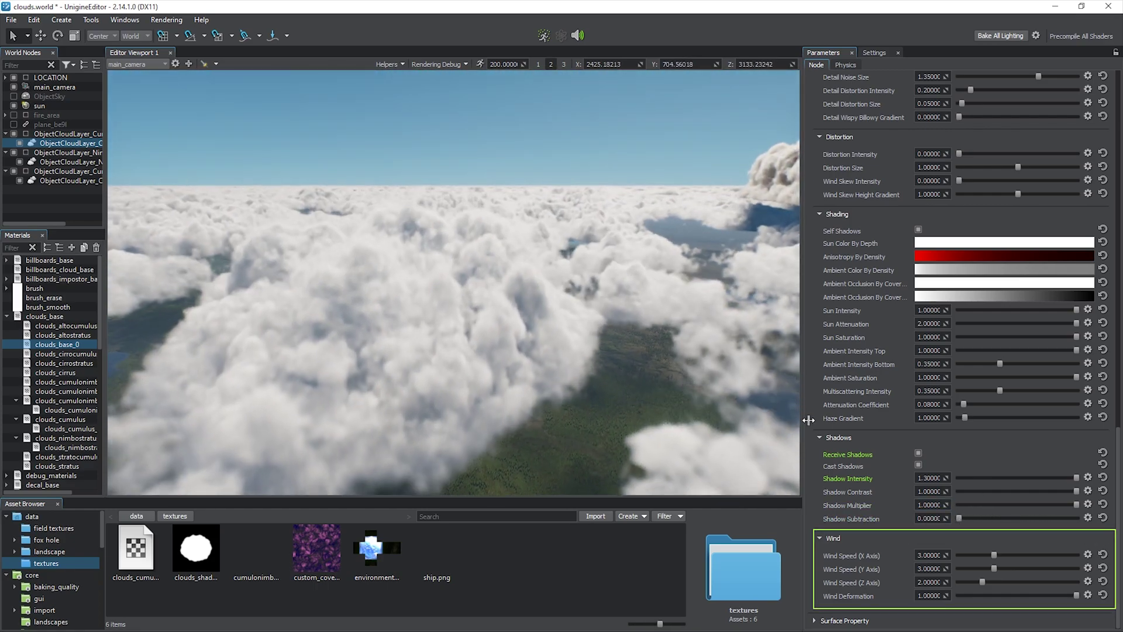
- With scene animation enabled, try wind speeds of 30 on the X axis and 10 on the Y axis, and reset both to default
{"action": "left_click", "coordinate": [547, 36]}
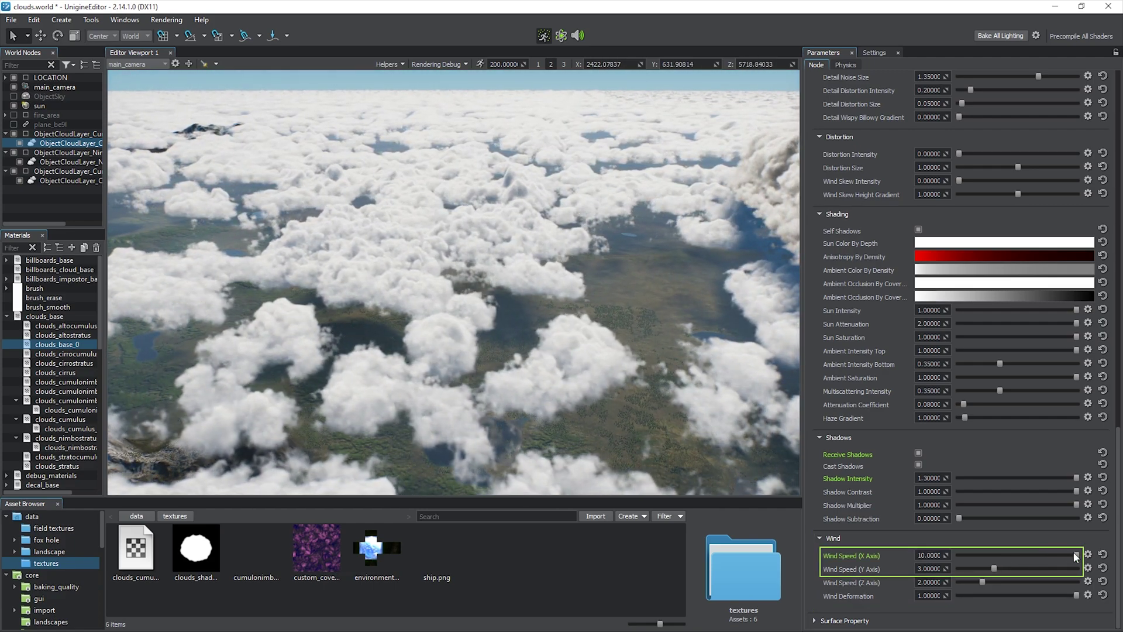
{"action": "left_click_drag", "start_coordinate": [994, 568], "coordinate": [1083, 571]}
{"action": "double_click", "coordinate": [930, 555]}
{"action": "type", "text": "30"}
{"action": "key", "text": "Return"}
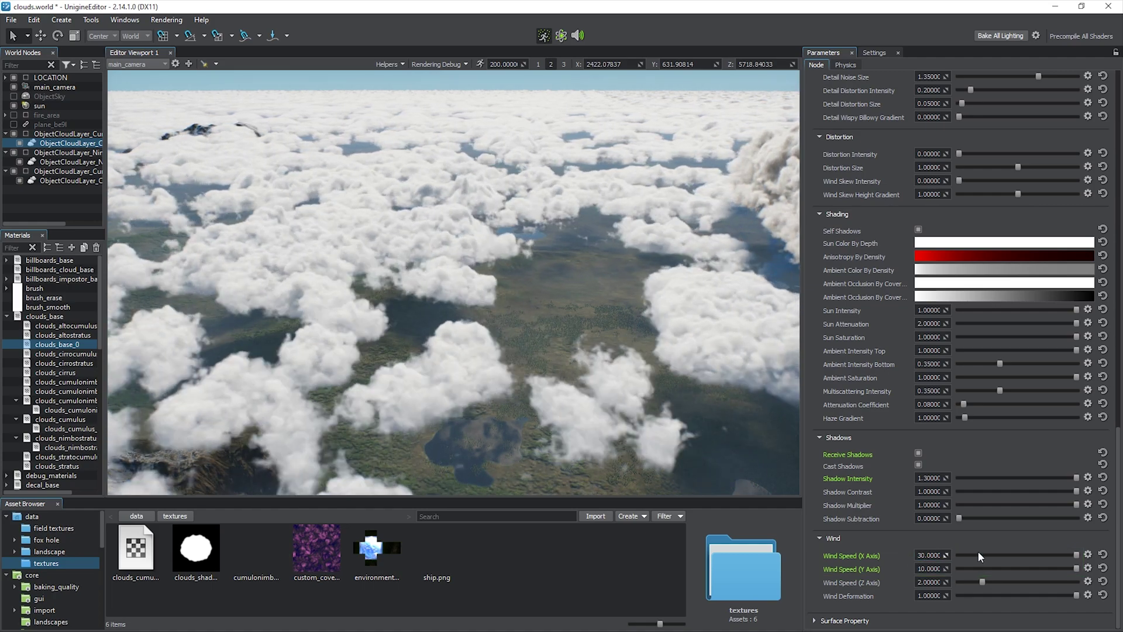
{"action": "left_click", "coordinate": [1103, 554]}
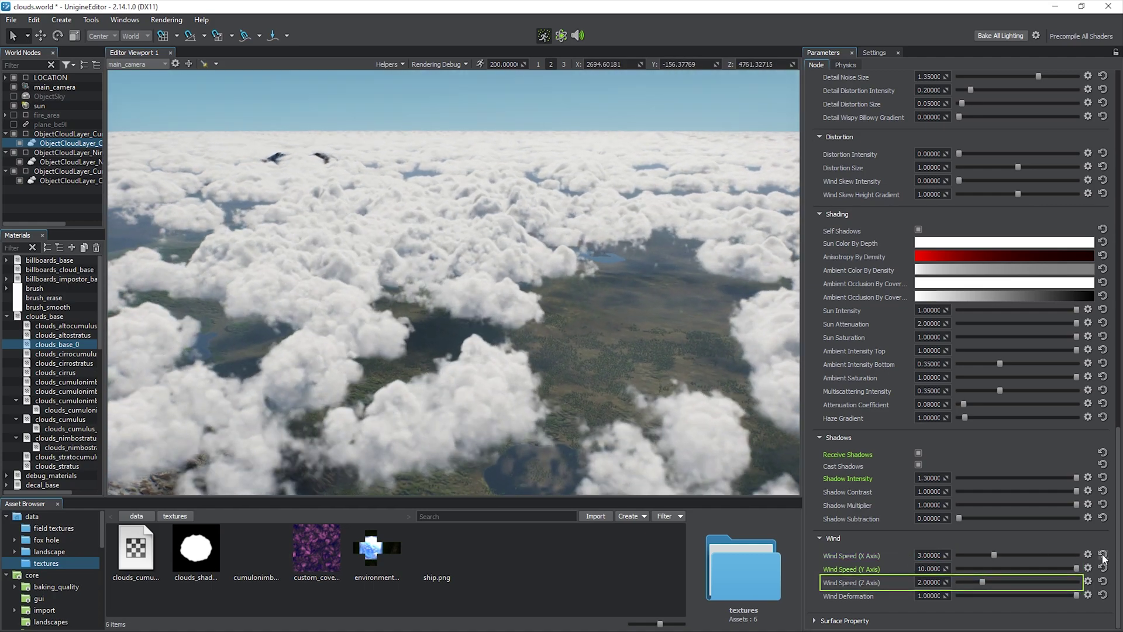
{"action": "left_click", "coordinate": [1103, 568]}
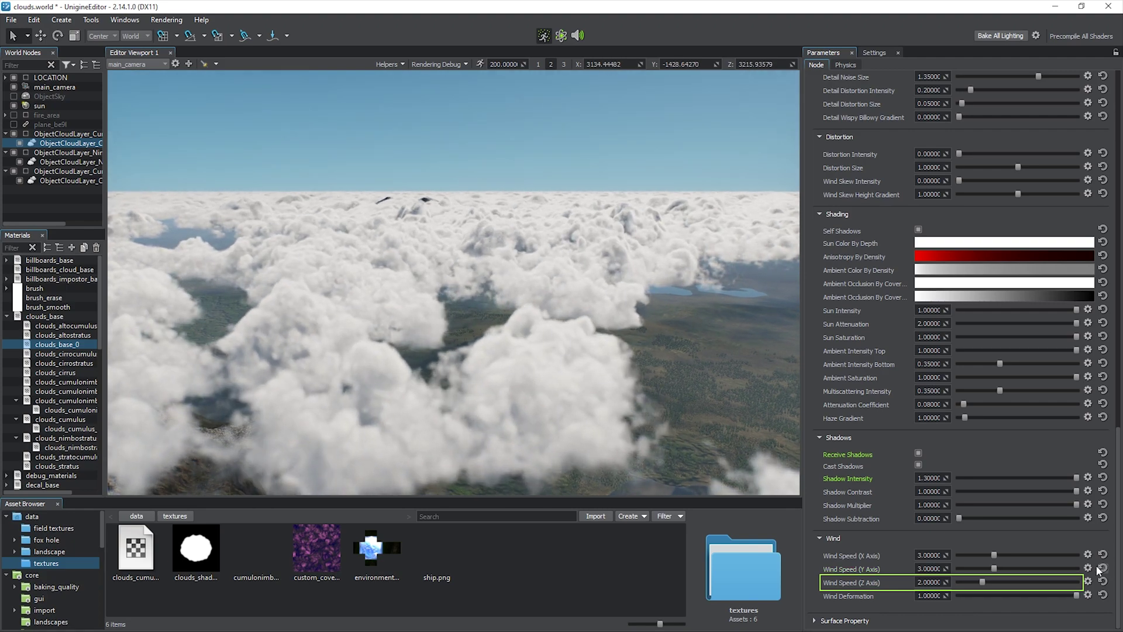
- Try a Z-axis wind speed of 10 and a Wind Deformation of 0, and restore both defaults
{"action": "left_click_drag", "start_coordinate": [996, 582], "coordinate": [956, 598]}
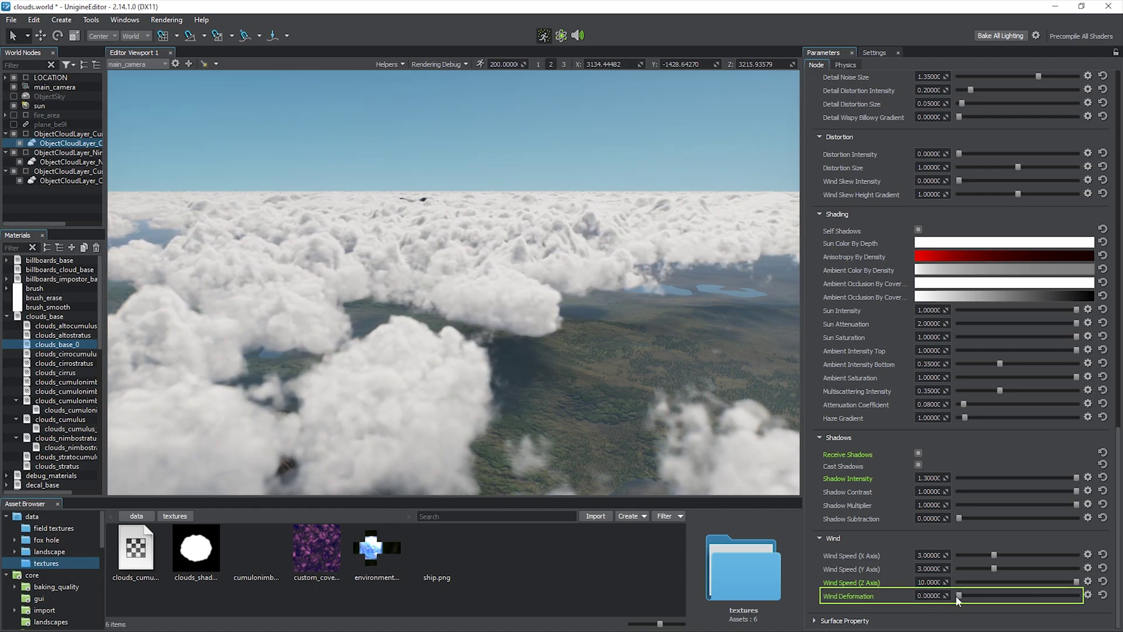
{"action": "left_click_drag", "start_coordinate": [959, 597], "coordinate": [1080, 595]}
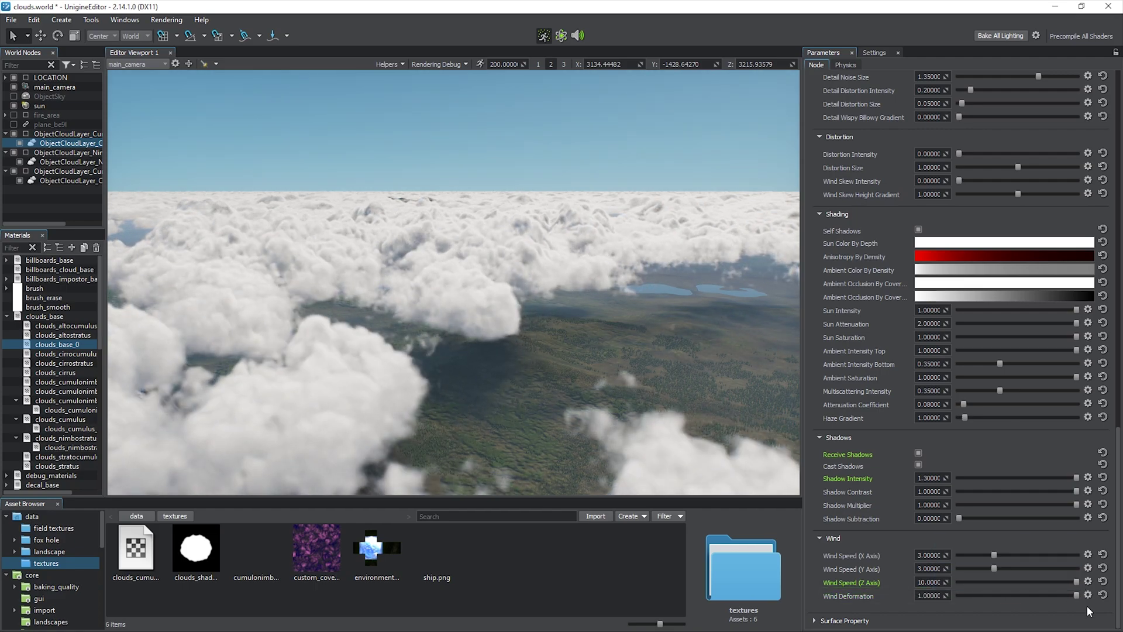
{"action": "left_click", "coordinate": [1103, 582]}
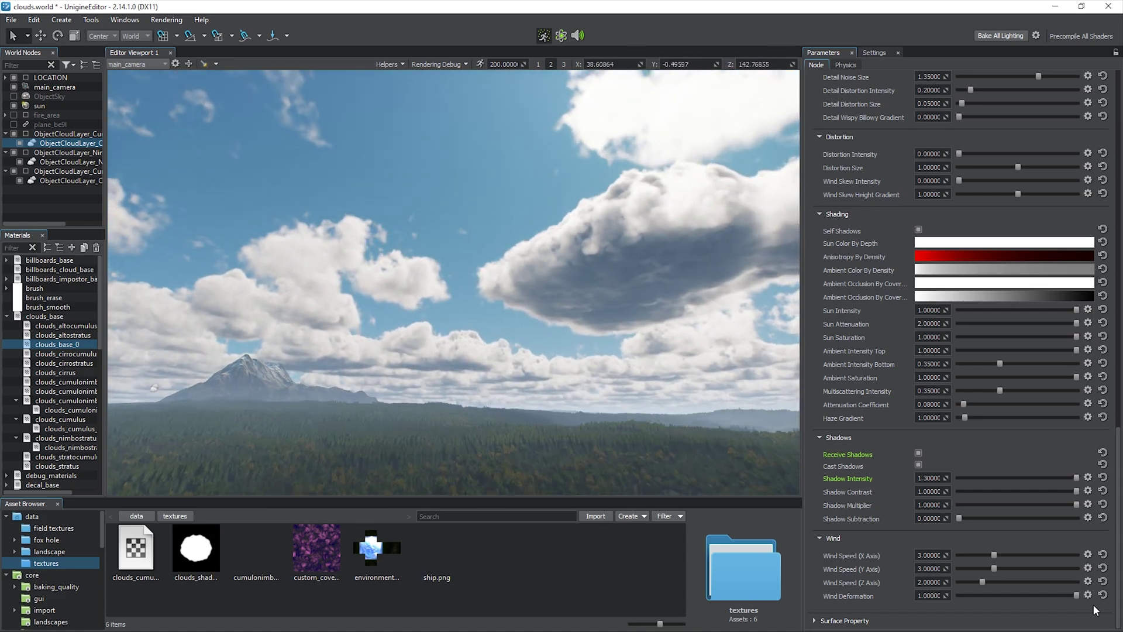
- Add a cirrus cloud layer to the sky, clear the selection, and show the data folder's assets
{"action": "right_click", "coordinate": [288, 182]}
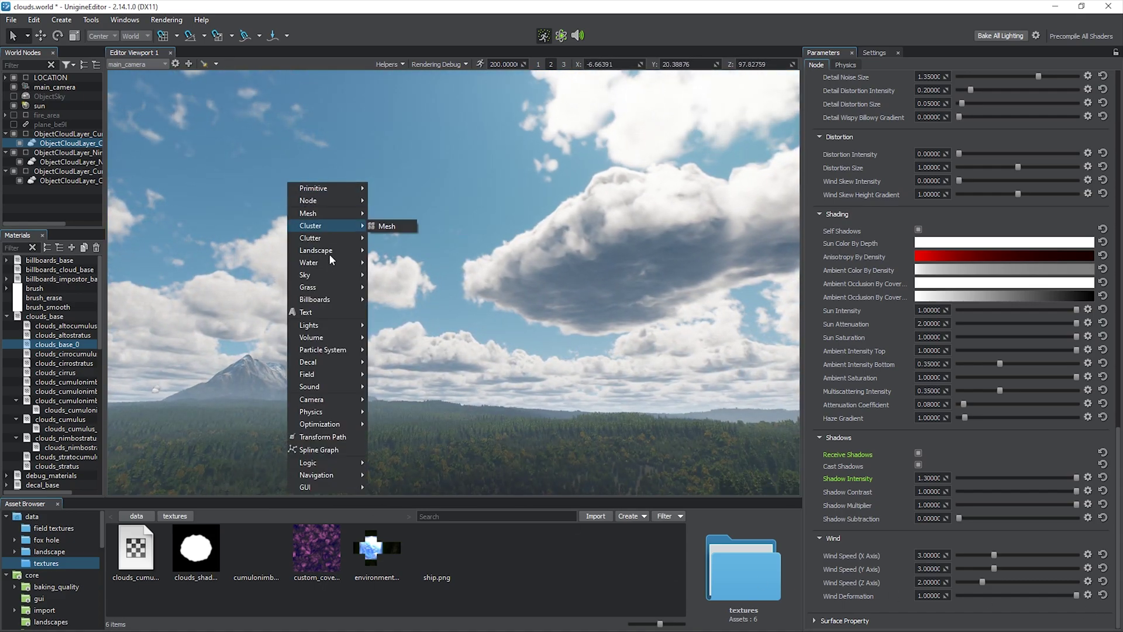
{"action": "mouse_move", "coordinate": [327, 275]}
{"action": "mouse_move", "coordinate": [404, 287]}
{"action": "left_click", "coordinate": [490, 339]}
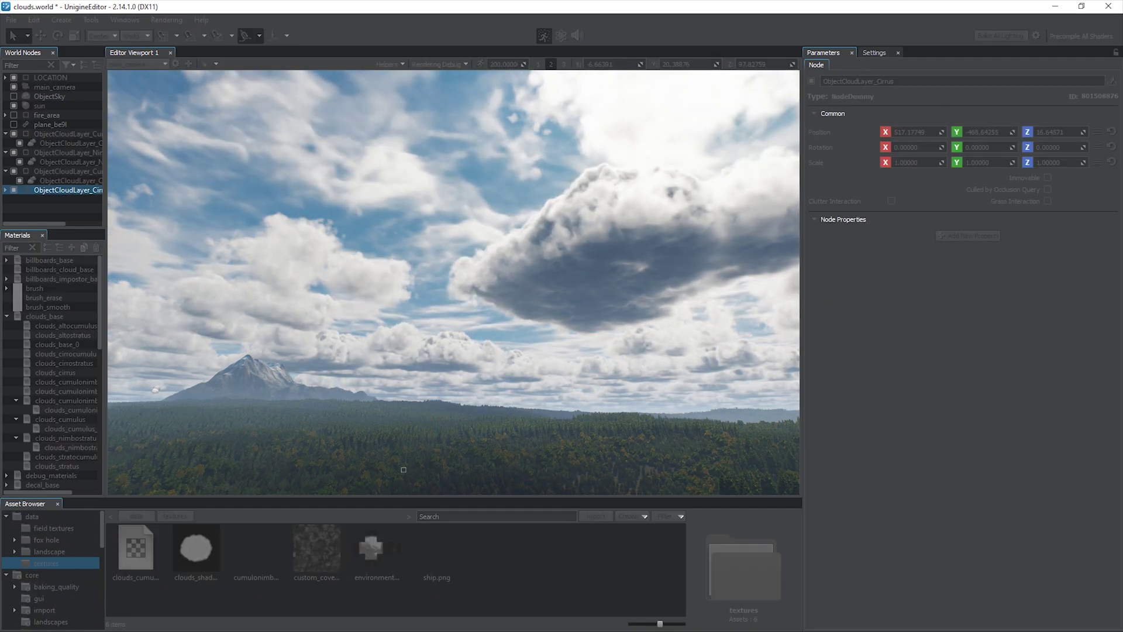
{"action": "left_click", "coordinate": [147, 518]}
{"action": "left_click", "coordinate": [164, 600]}
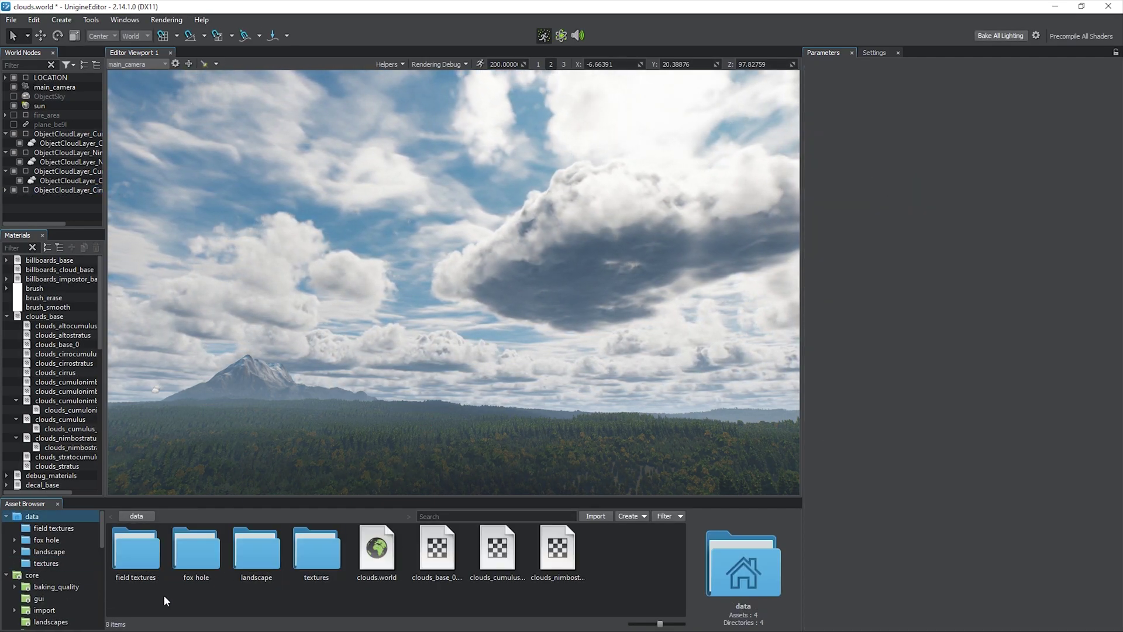
- Rotate the sun to a low angle for sunset lighting, and select the cloud object of the first cumulus layer
{"action": "right_click", "coordinate": [69, 106]}
{"action": "left_click", "coordinate": [87, 150]}
{"action": "key", "text": "e"}
{"action": "left_click_drag", "start_coordinate": [455, 276], "coordinate": [368, 255]}
{"action": "left_click", "coordinate": [368, 256]}
{"action": "left_click", "coordinate": [67, 143]}
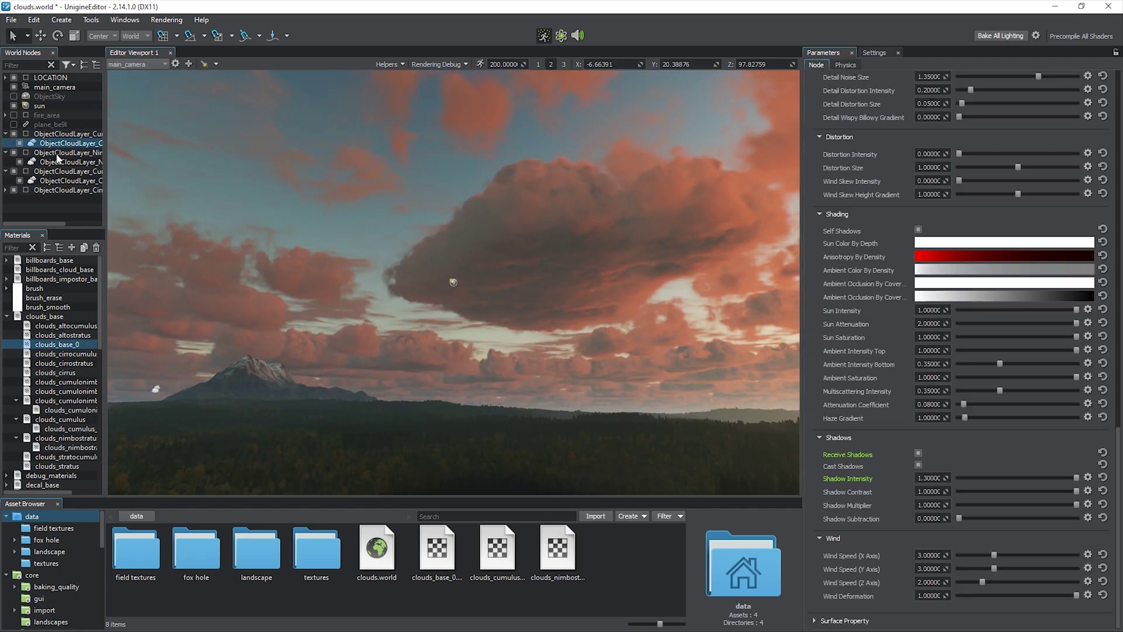